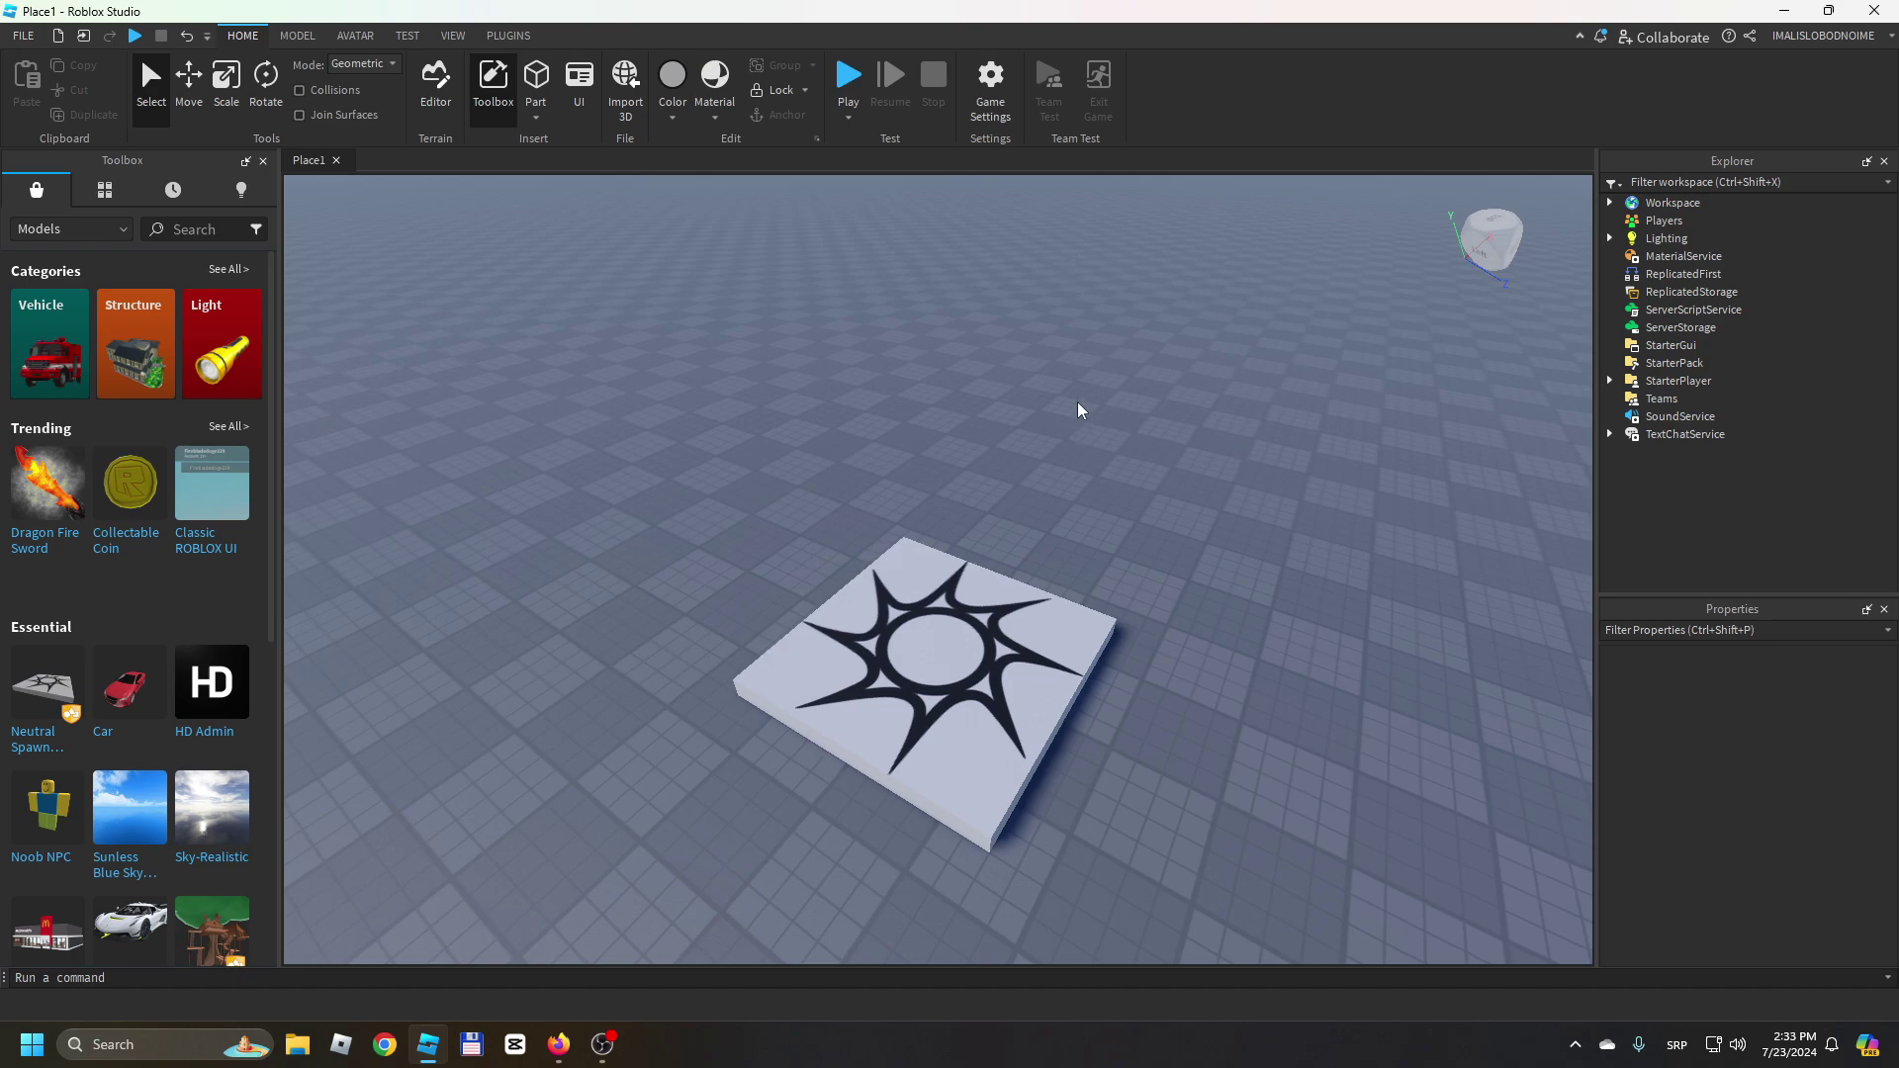
- Turn the camera toward the spawn pad and make sure the Properties panel is shown
right_click_drag(1077, 402, 1077, 403)
scroll(1078, 403, "up", 1)
scroll(1077, 403, "down", 1)
scroll(1077, 403, "up", 1)
scroll(1077, 402, "down", 1)
scroll(1077, 403, "up", 2)
scroll(1077, 403, "down", 2)
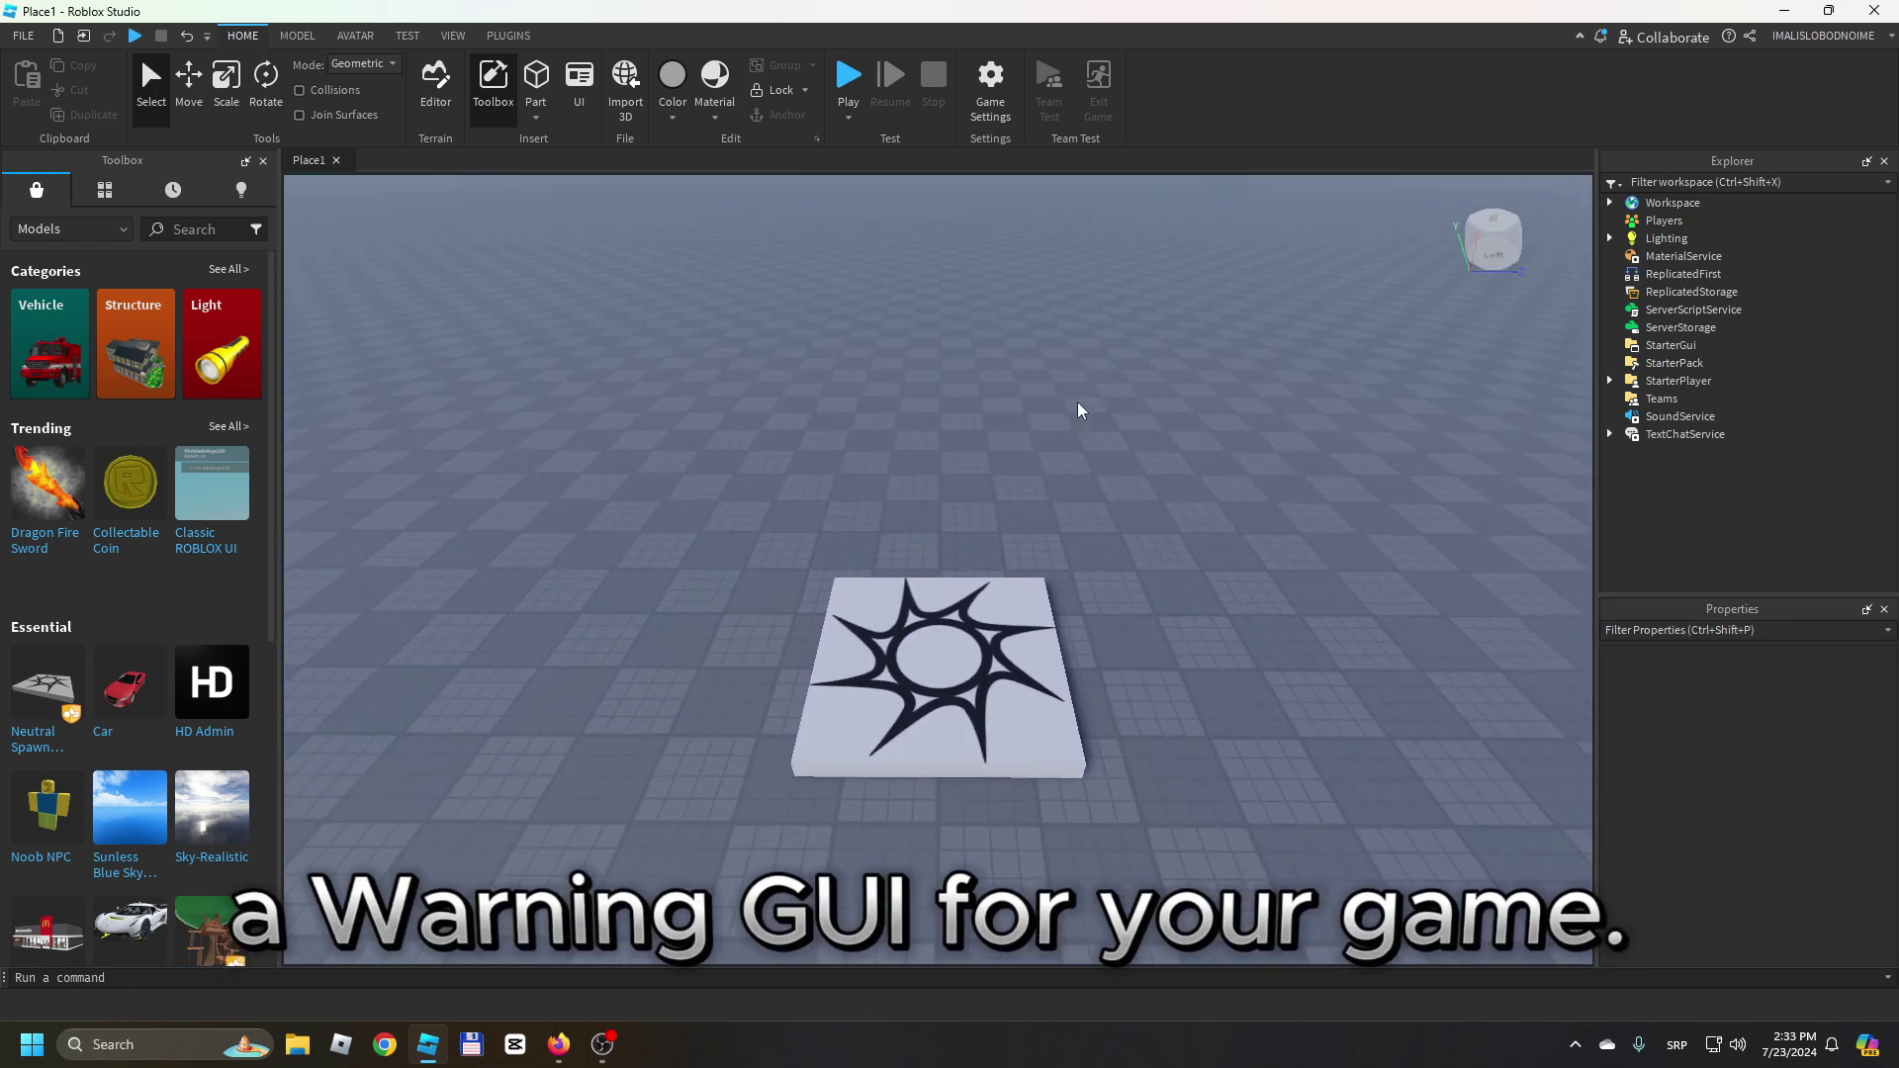
scroll(1077, 403, "up", 1)
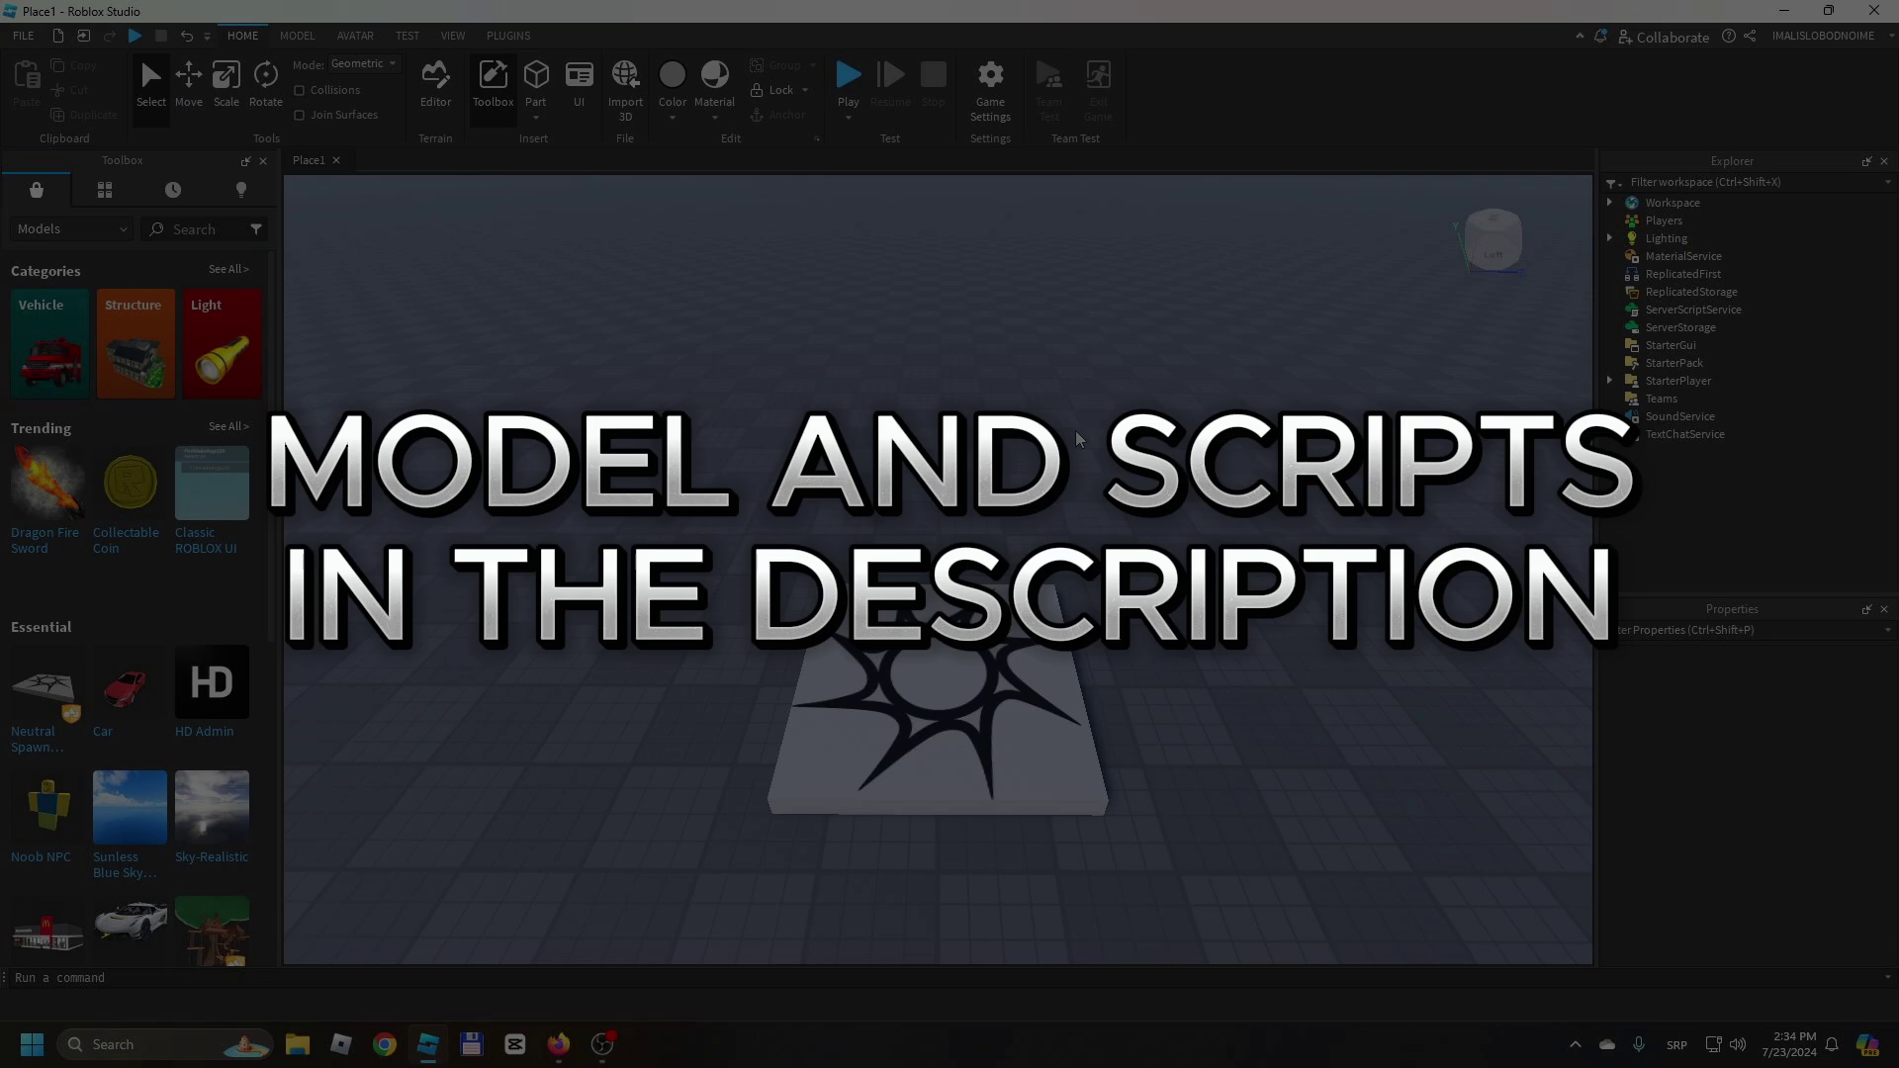
right_click_drag(1078, 432, 1089, 431)
key("w")
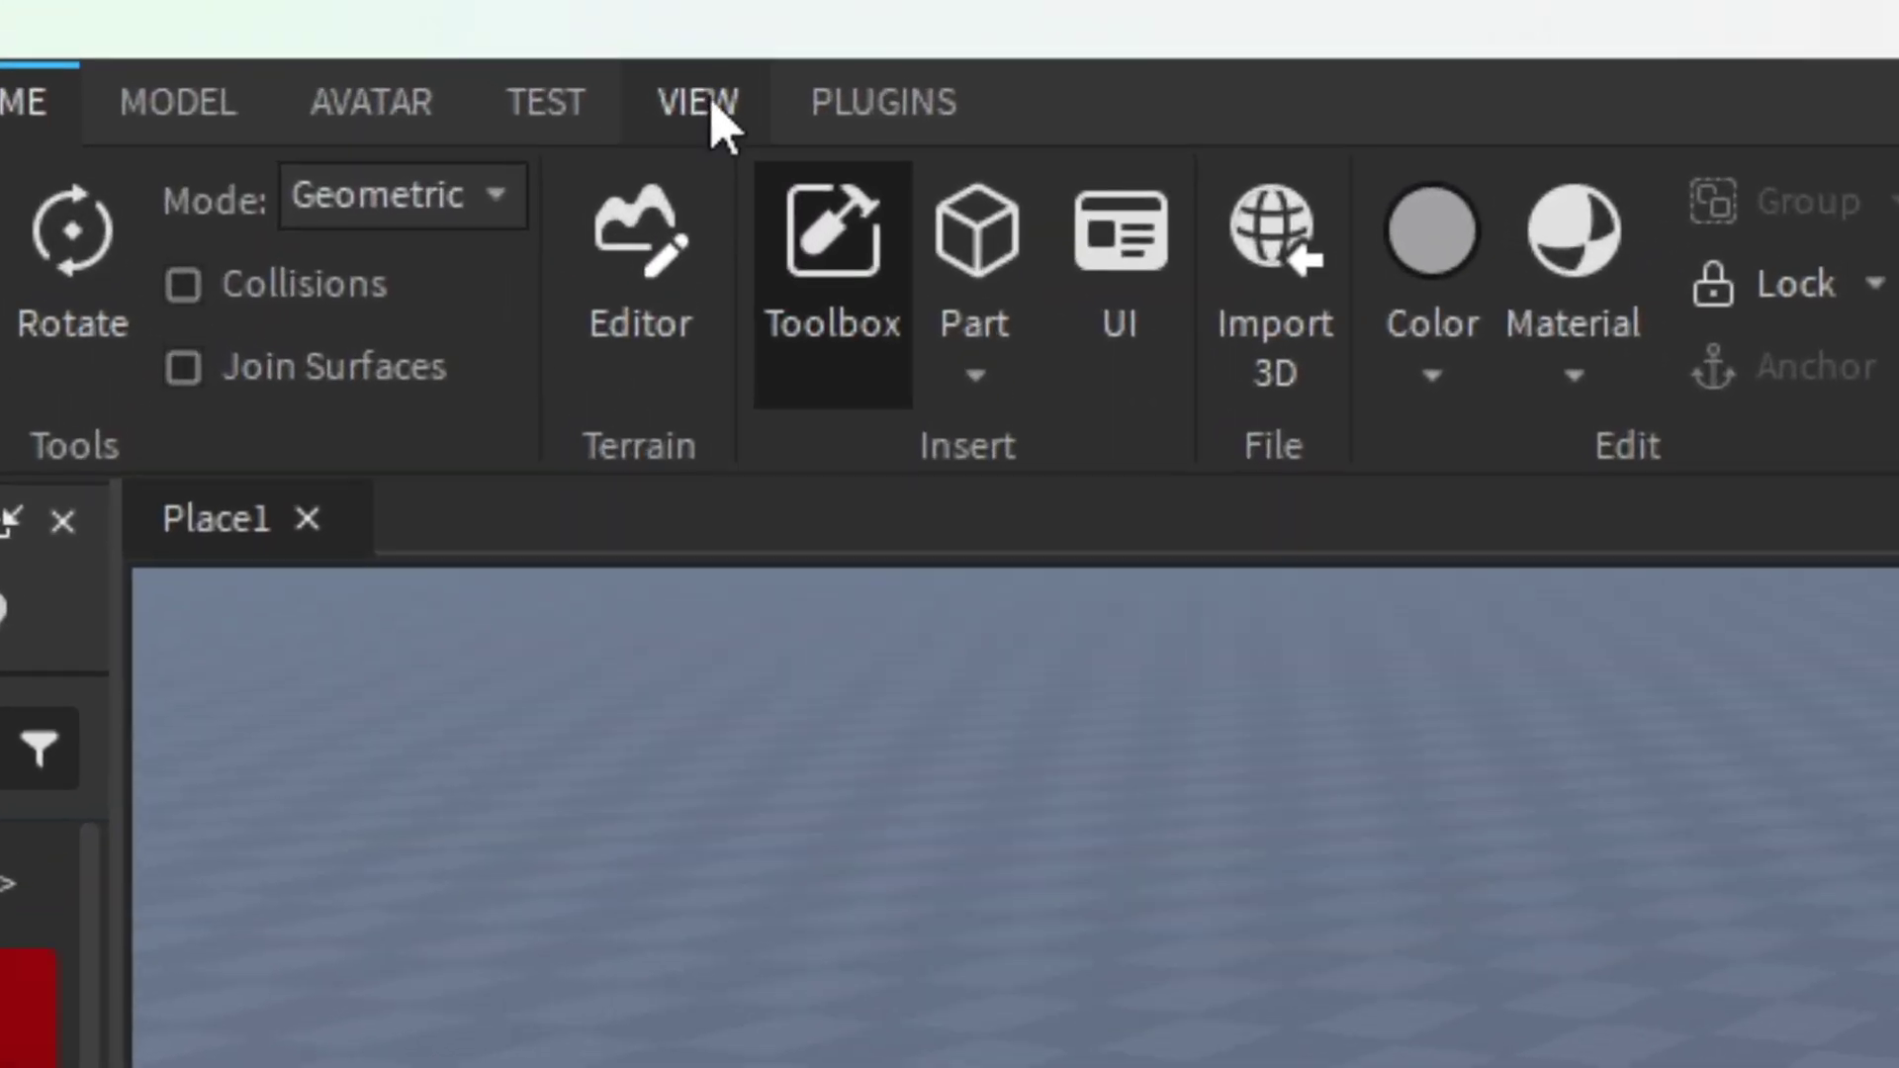
left_click(453, 36)
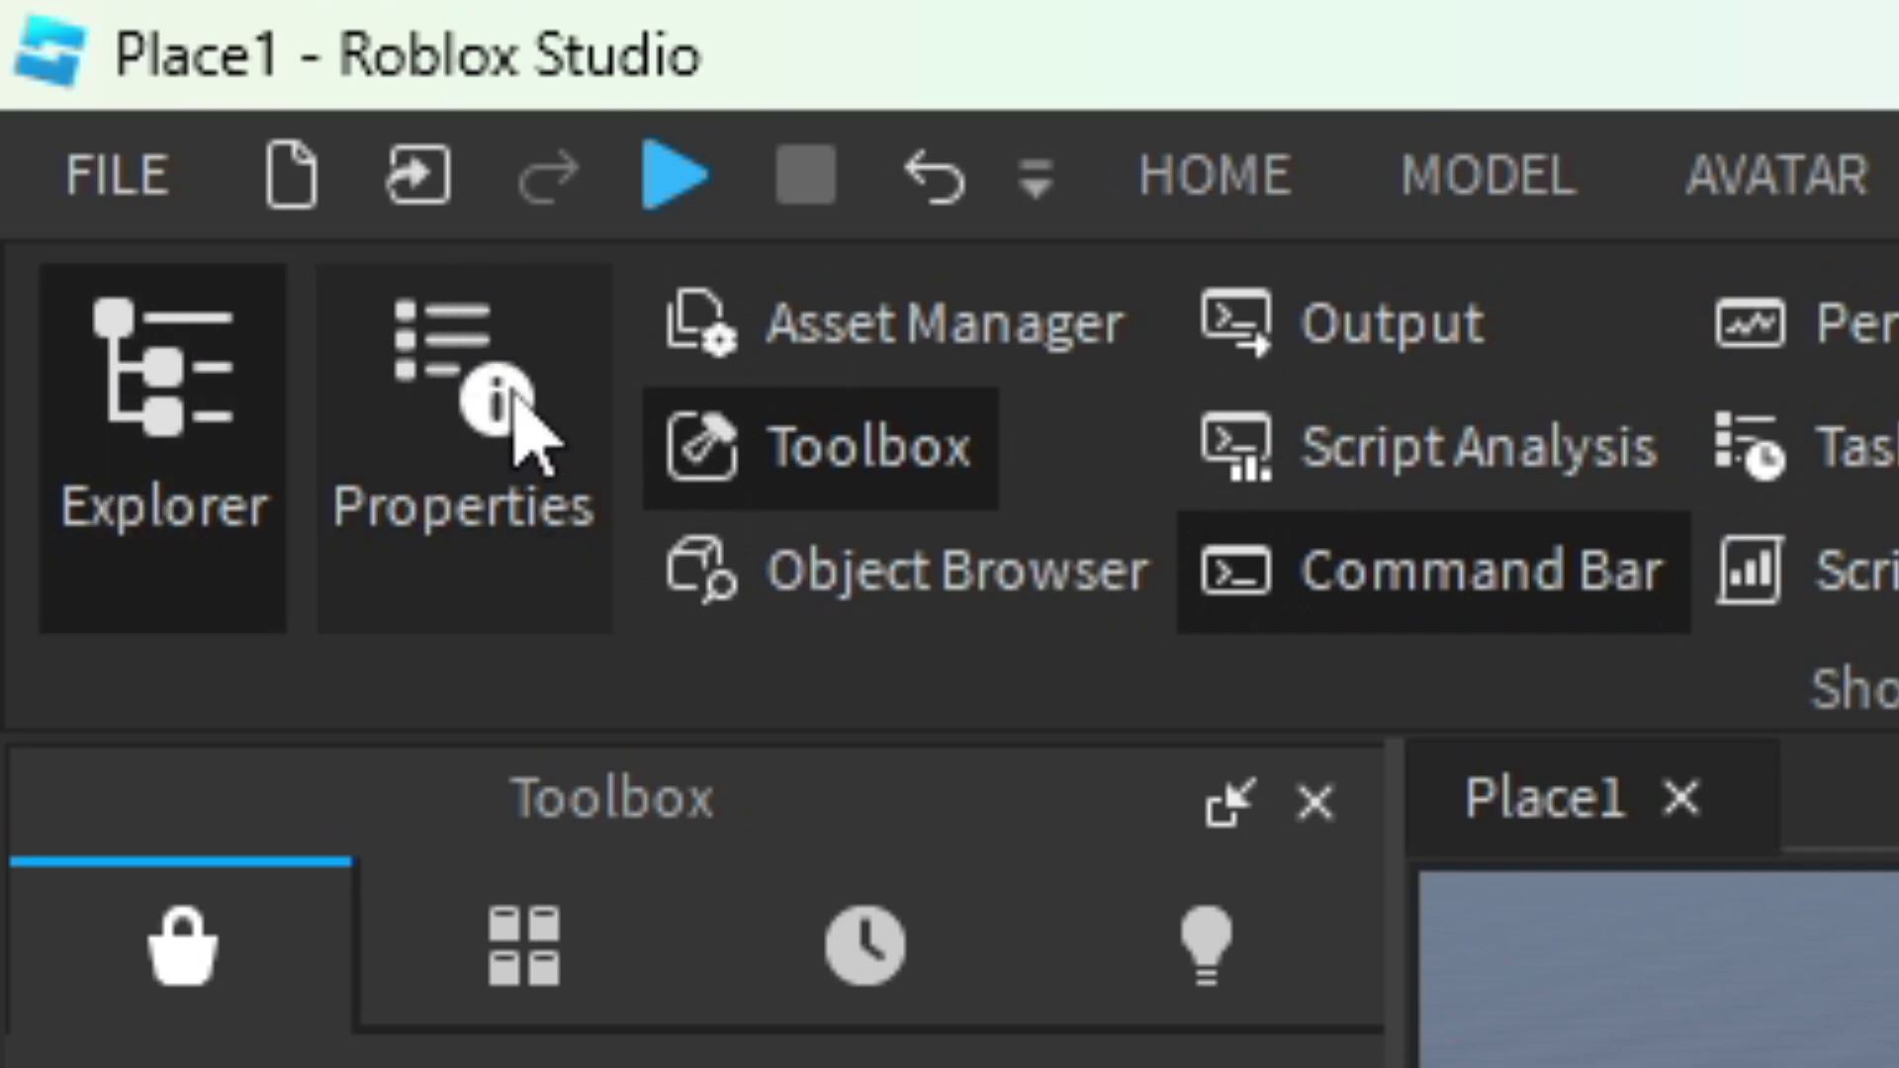
left_click(529, 554)
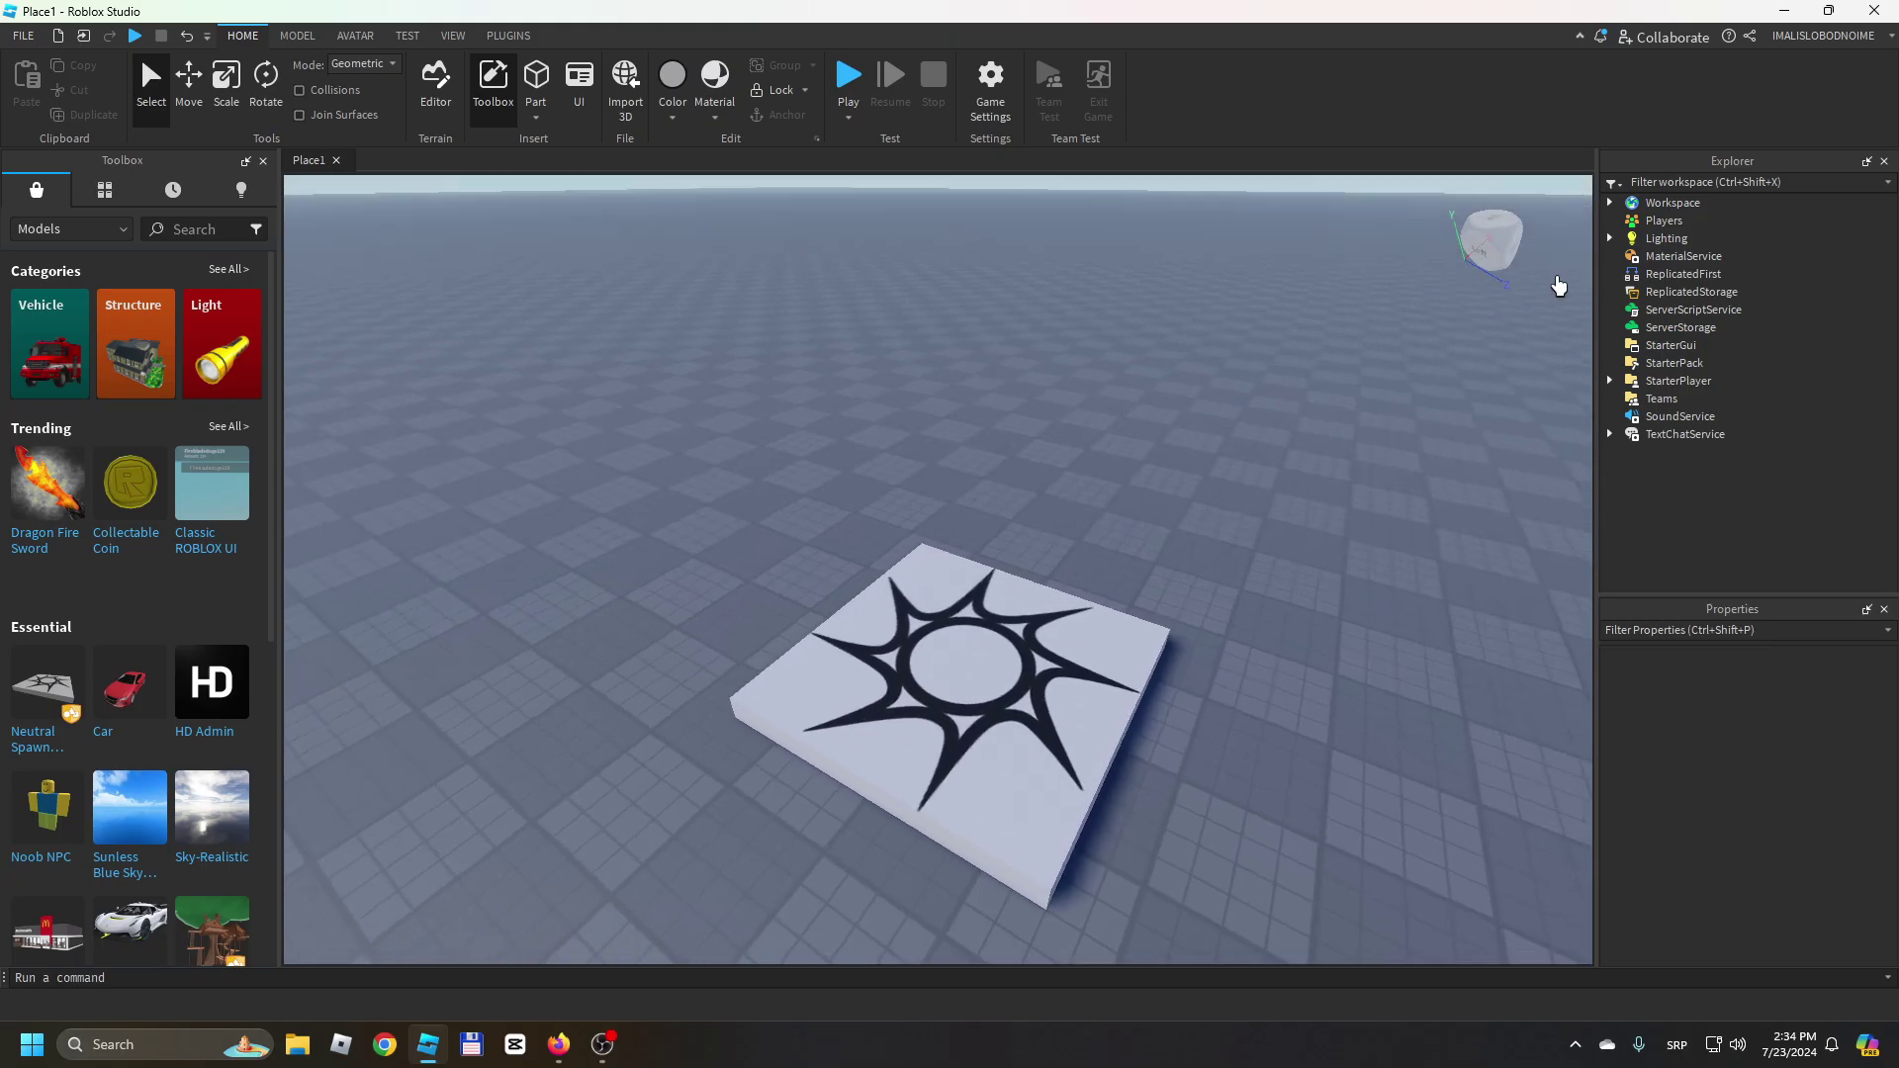
- Insert a ScreenGui under StarterGui via the 'scree' search and rename it Warning
mouse_move(1675, 348)
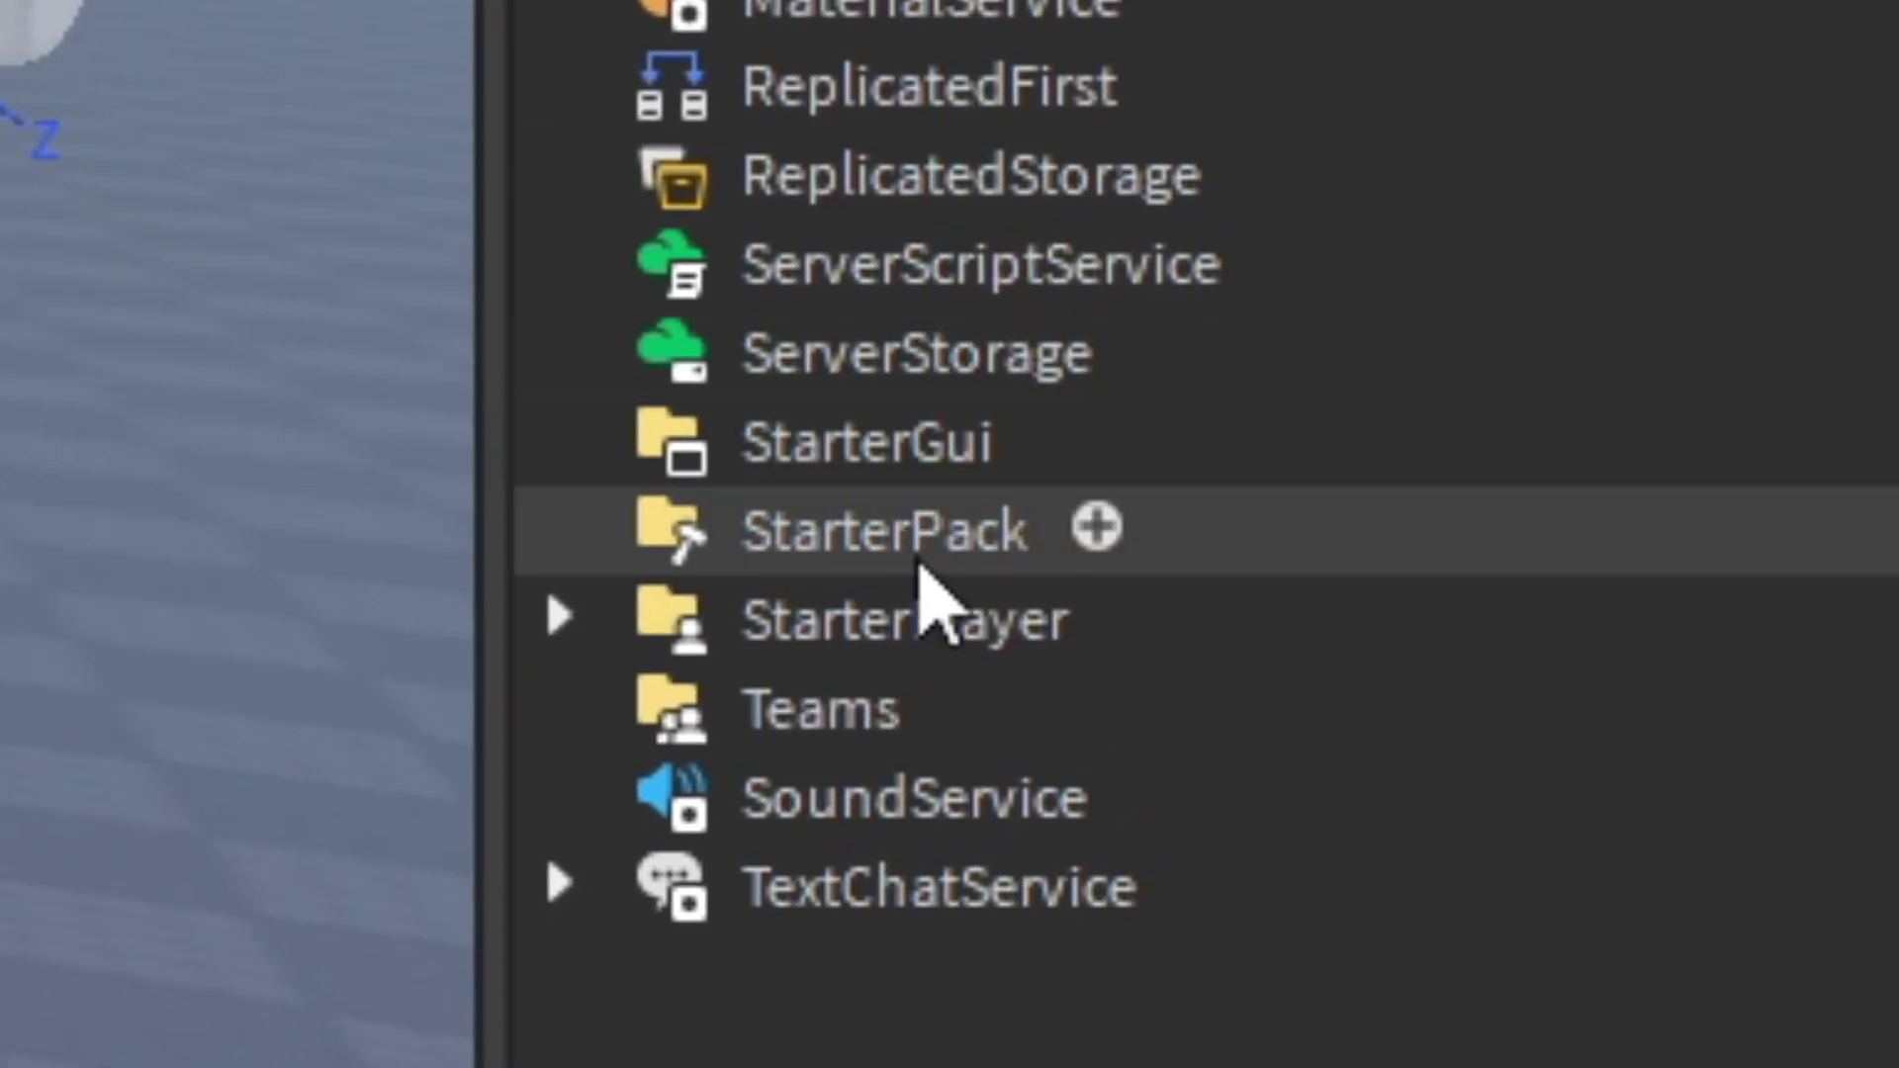
mouse_move(1059, 443)
left_click(1200, 452)
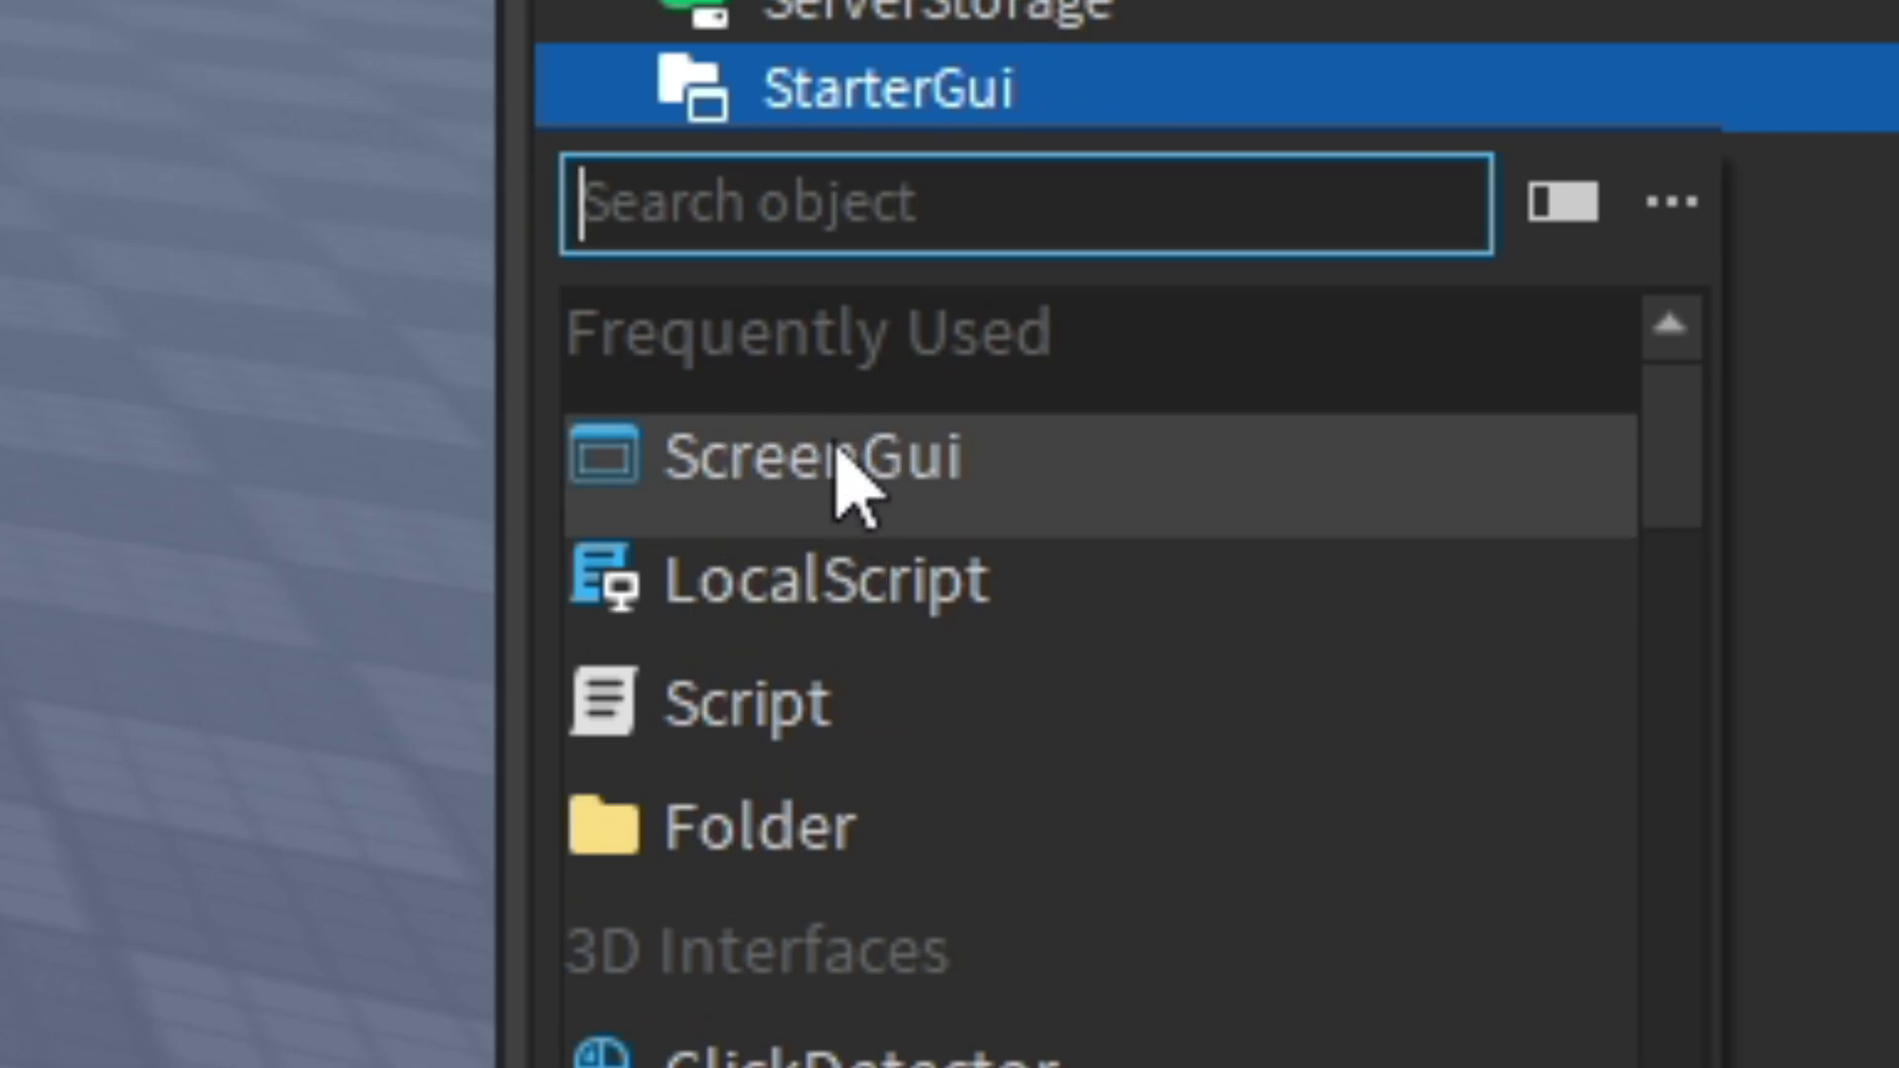
type("scree")
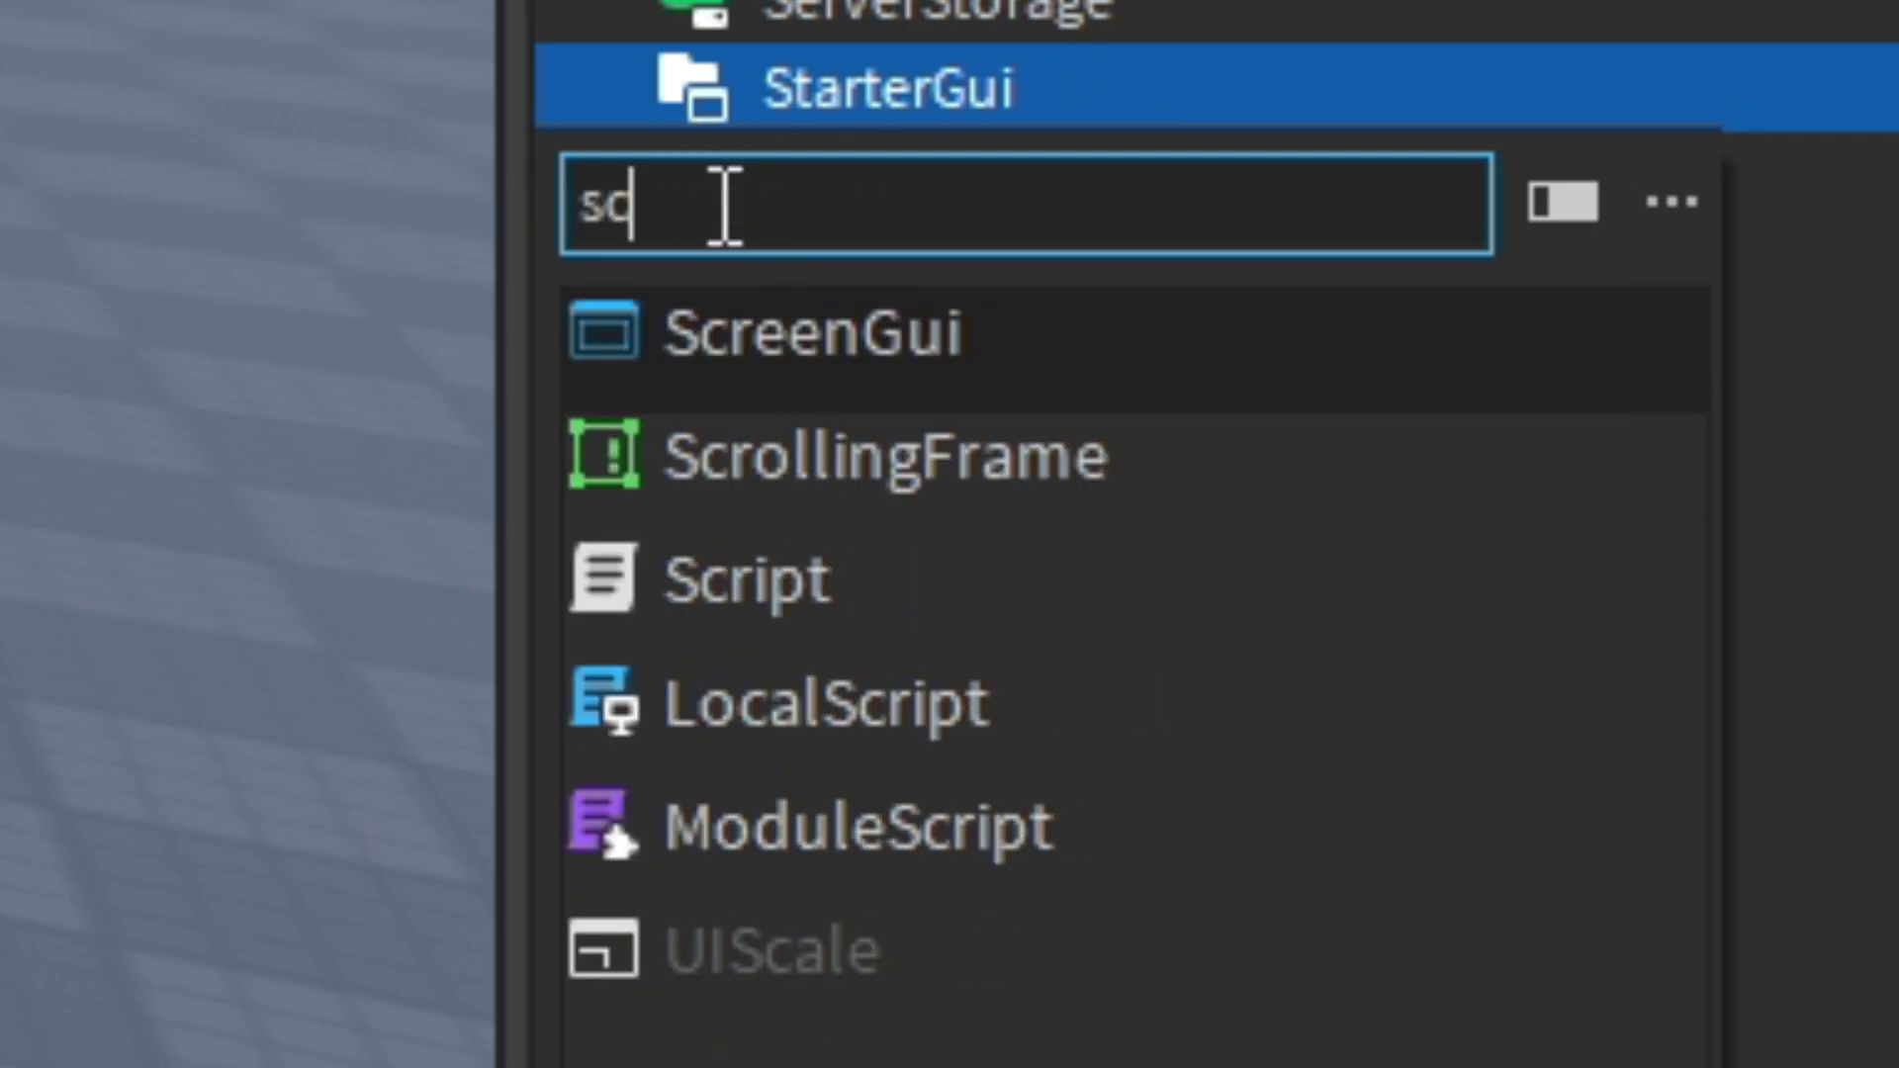
left_click(763, 368)
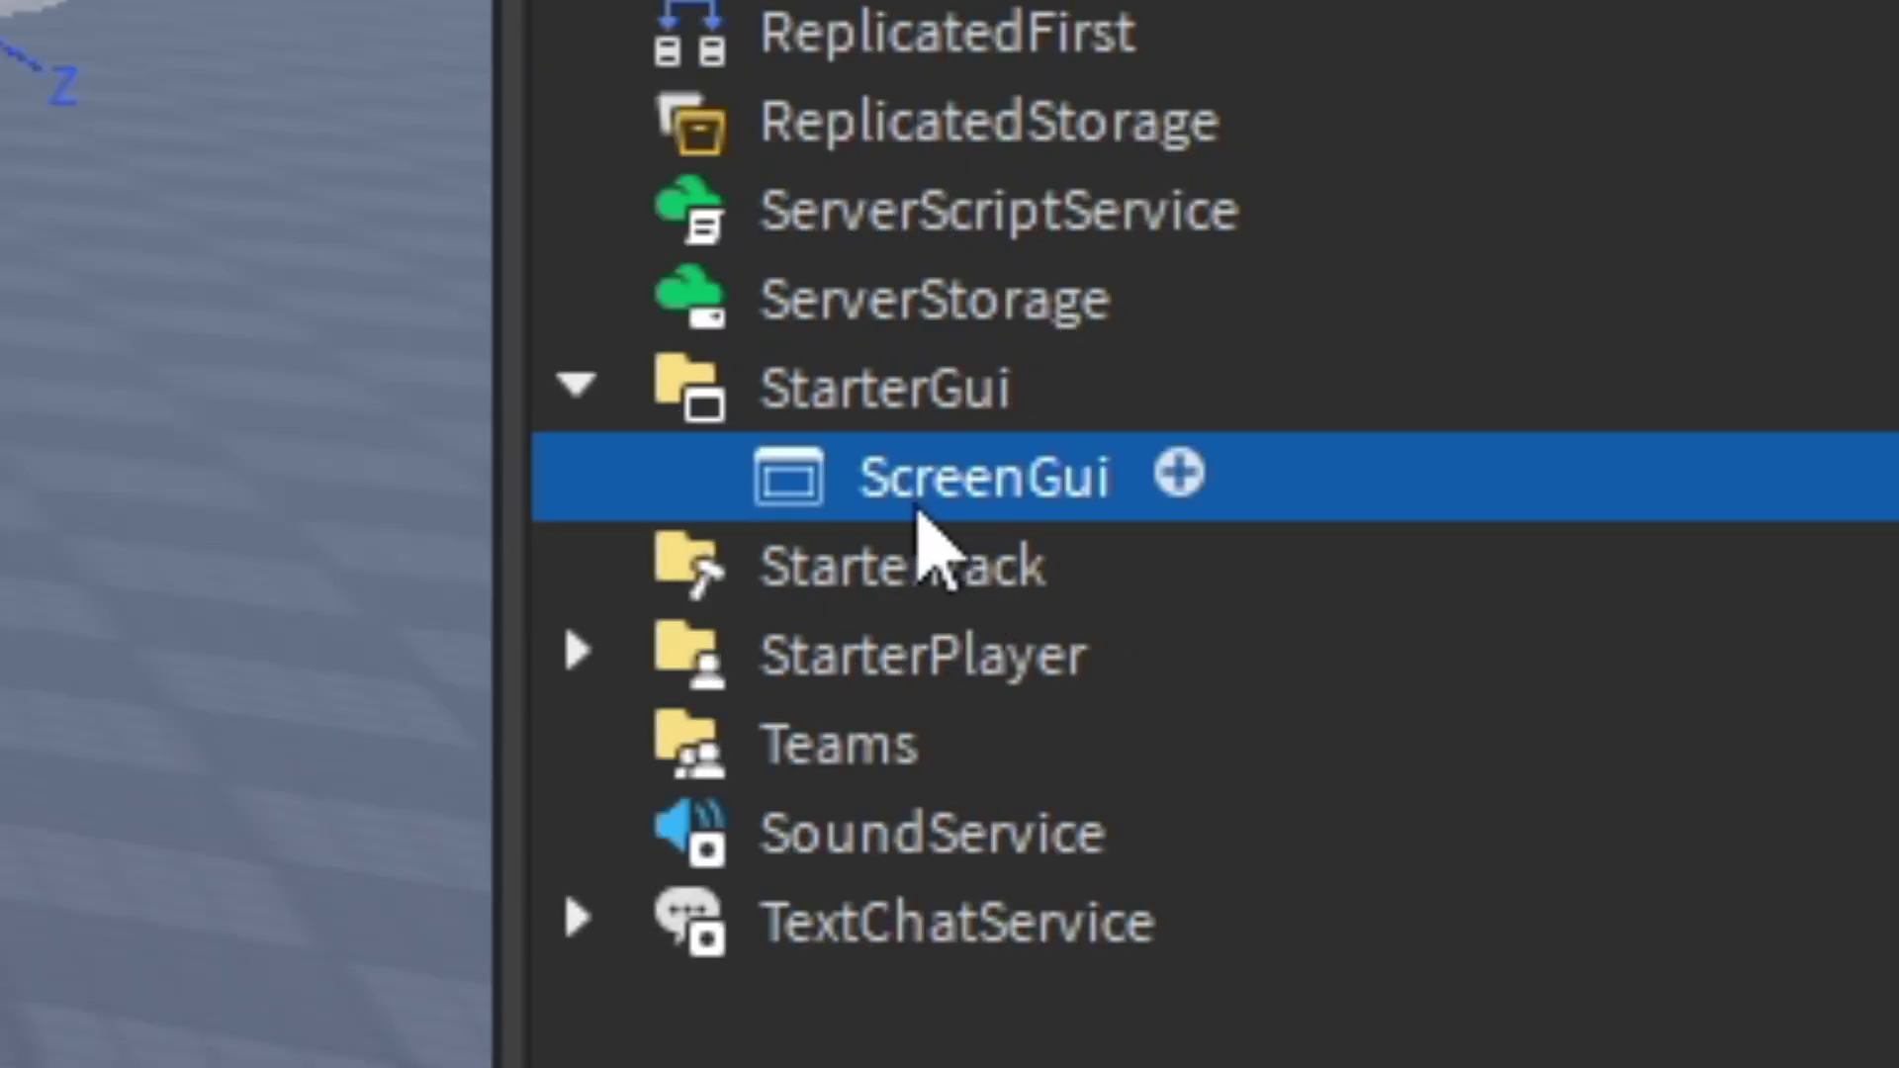
double_click(891, 198)
type("Warning")
key("Return")
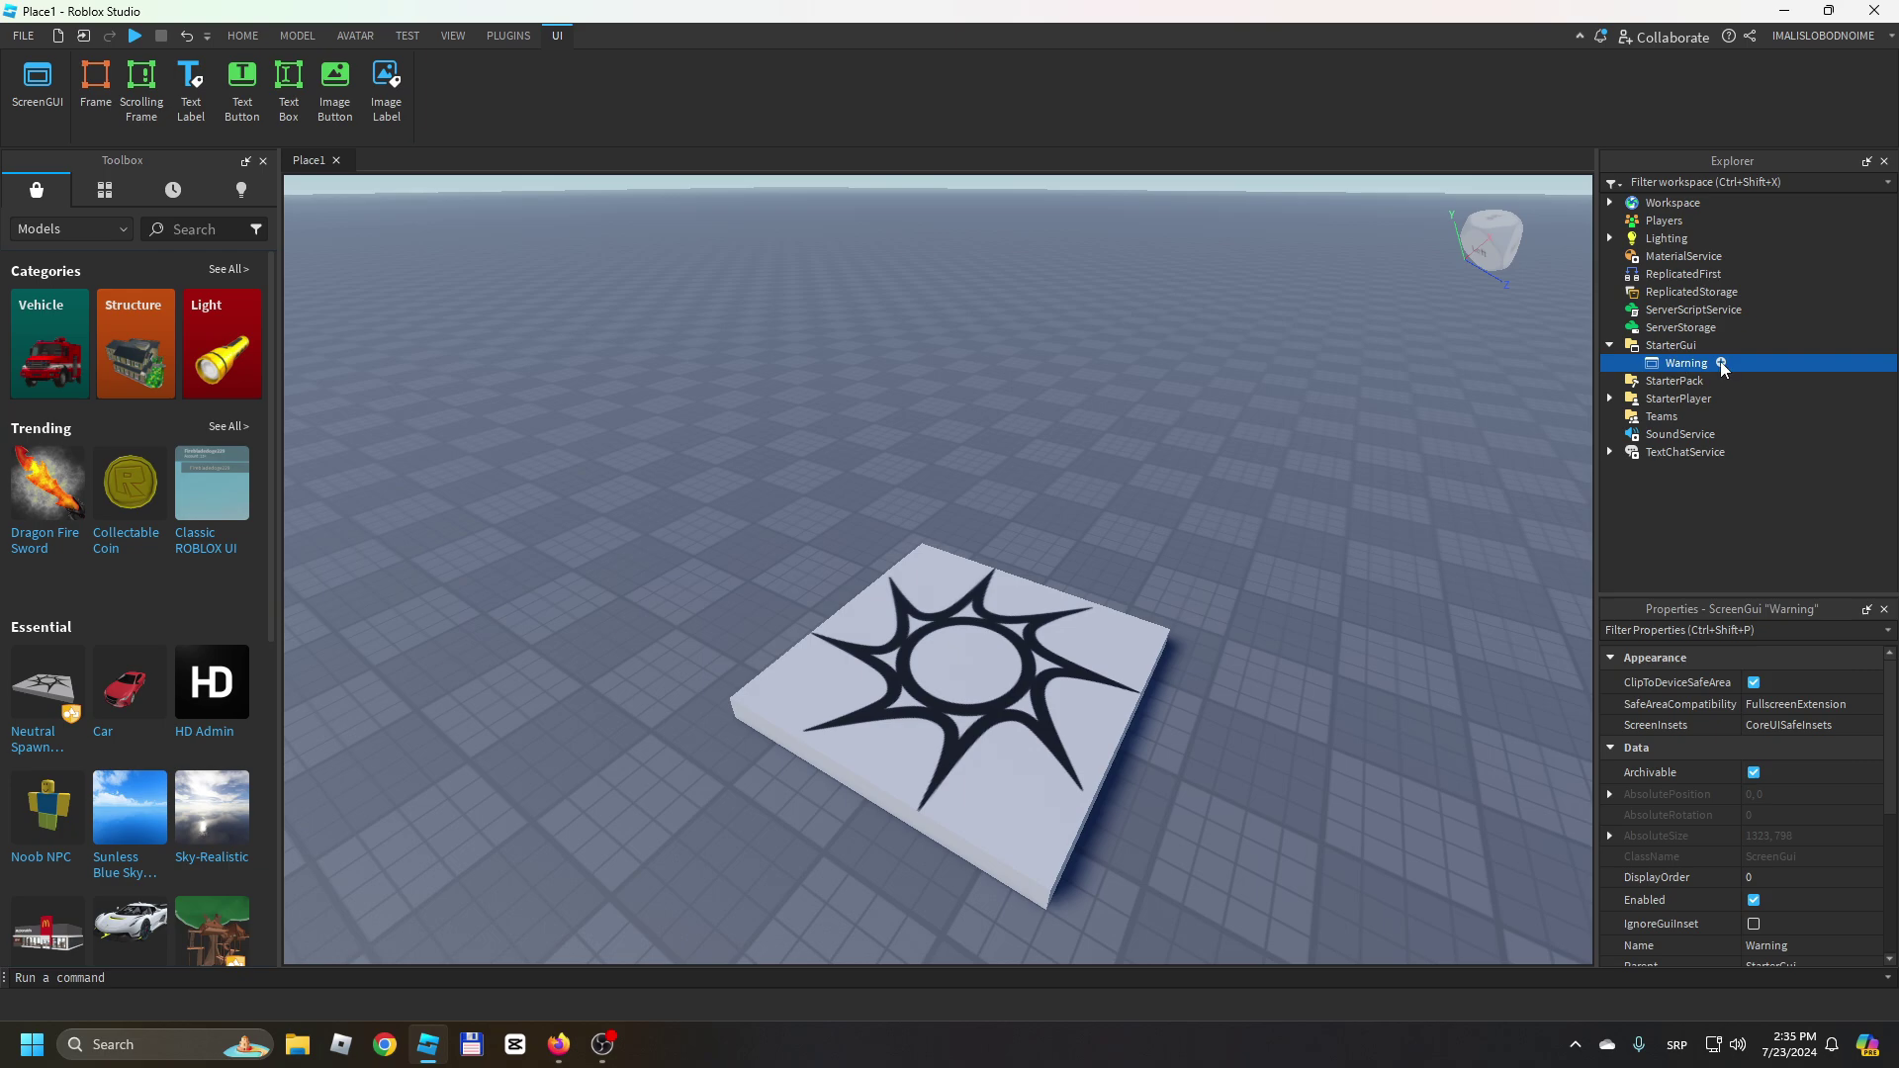
- Insert a Frame under Warning and set its AnchorPoint to 0.5, 0.5
left_click(1722, 364)
left_click(1655, 436)
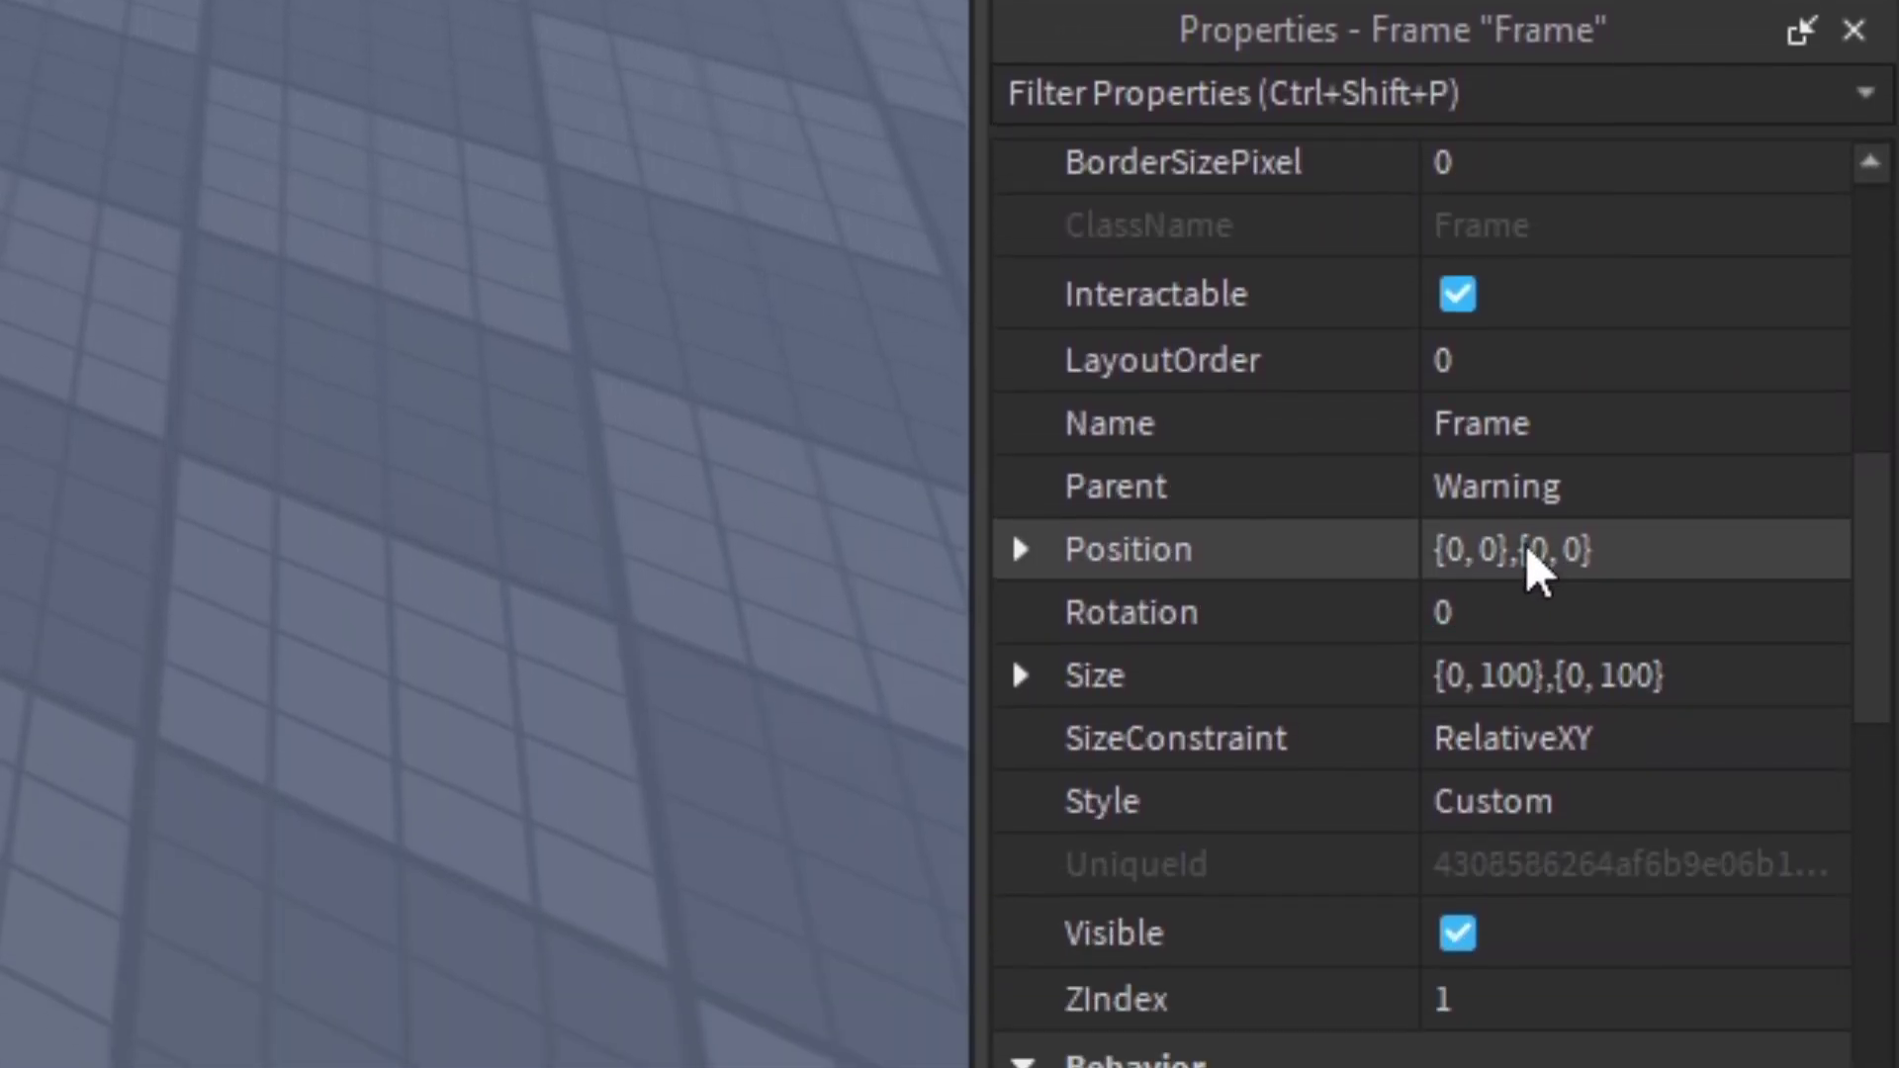
scroll(1543, 602, "up", 5)
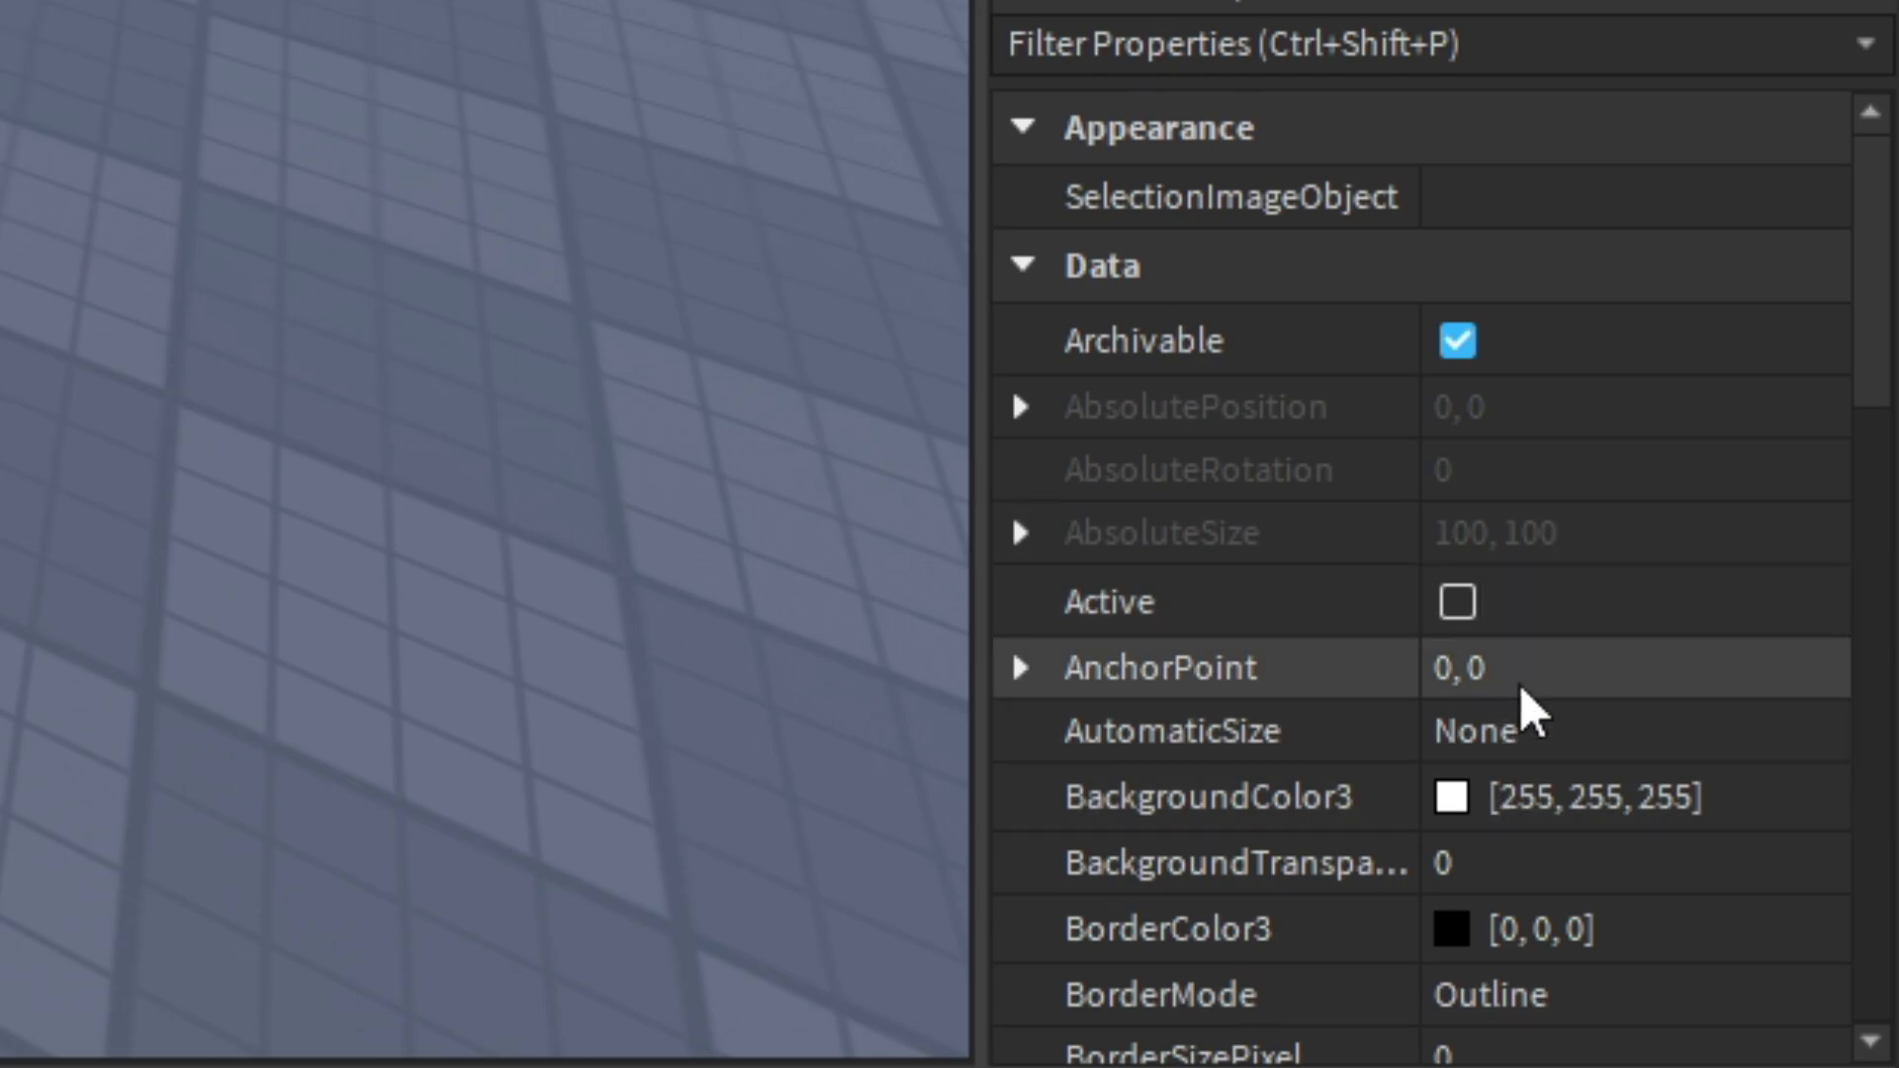
left_click(1521, 690)
type(".5,.5")
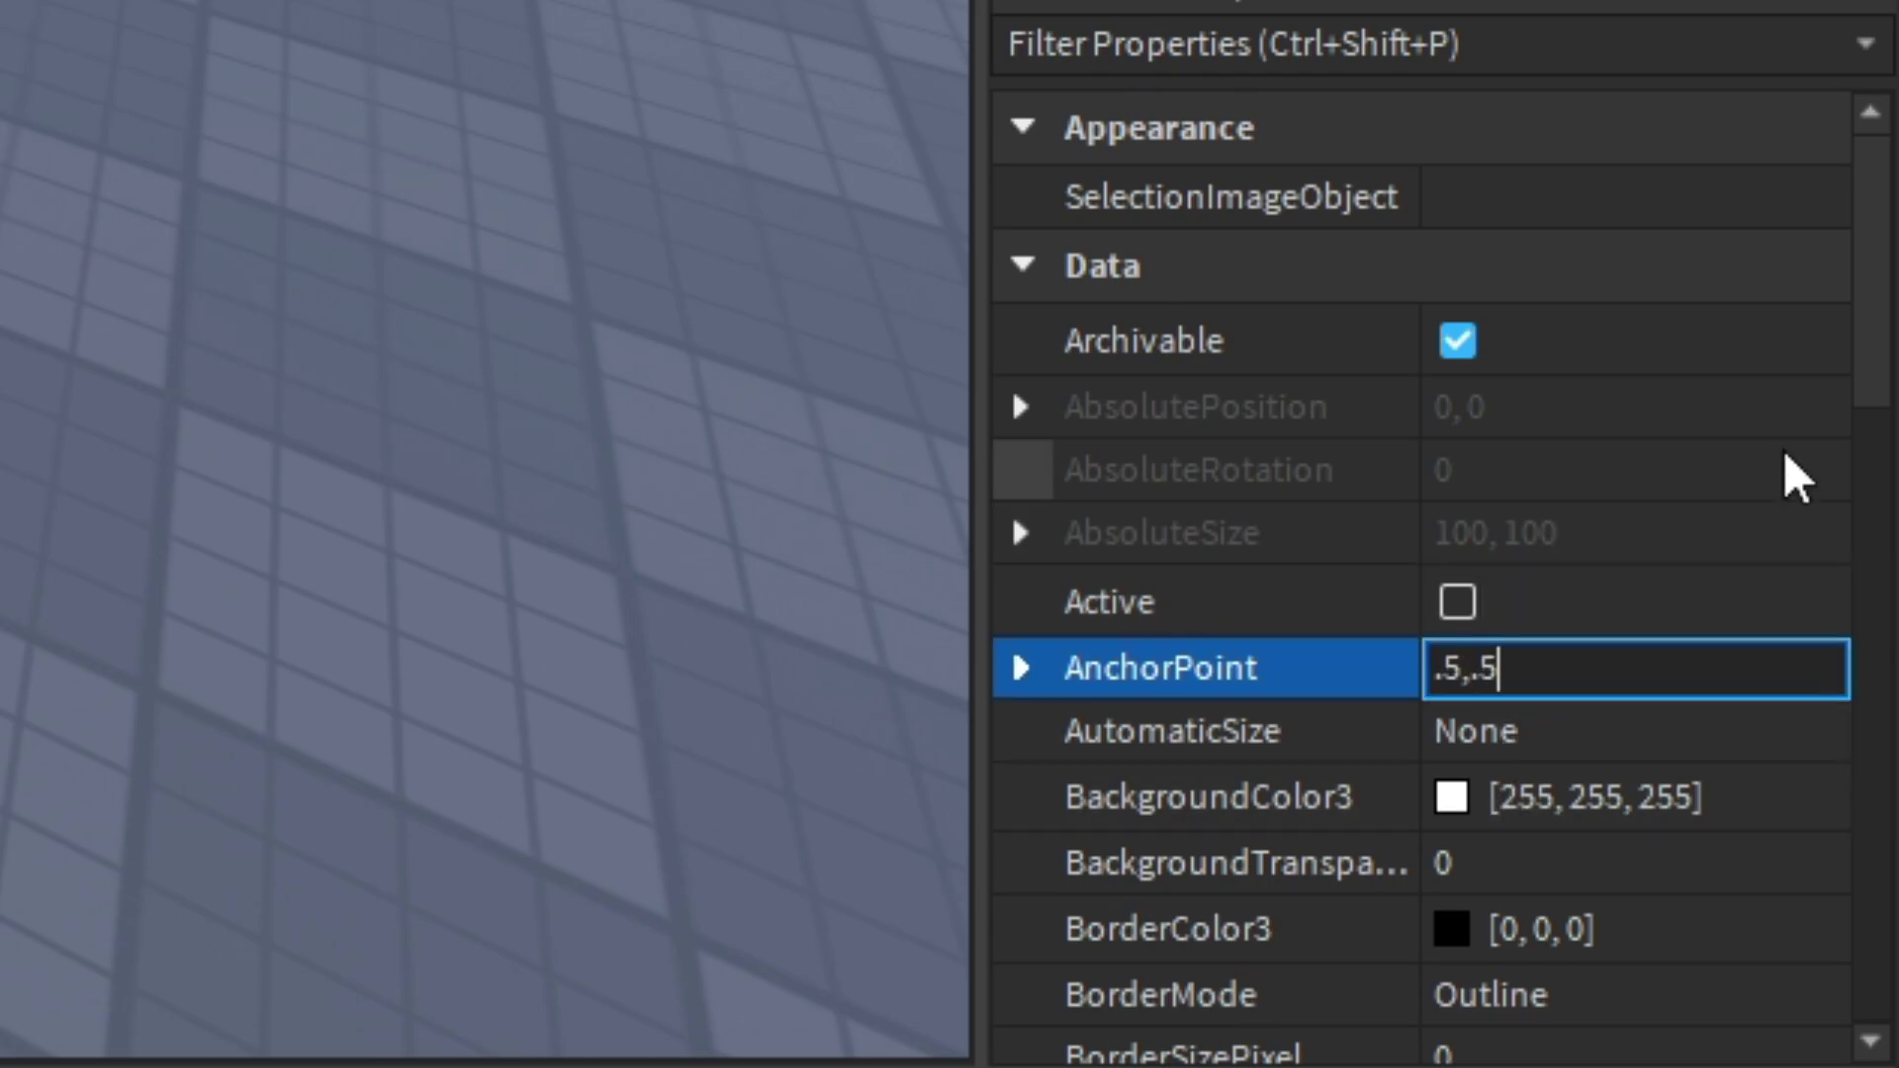
key("Return")
- Set the frame's Position to {0.5,0},{0.5,0} and Size to {1,0},{1,0}
scroll(1509, 573, "down", 3)
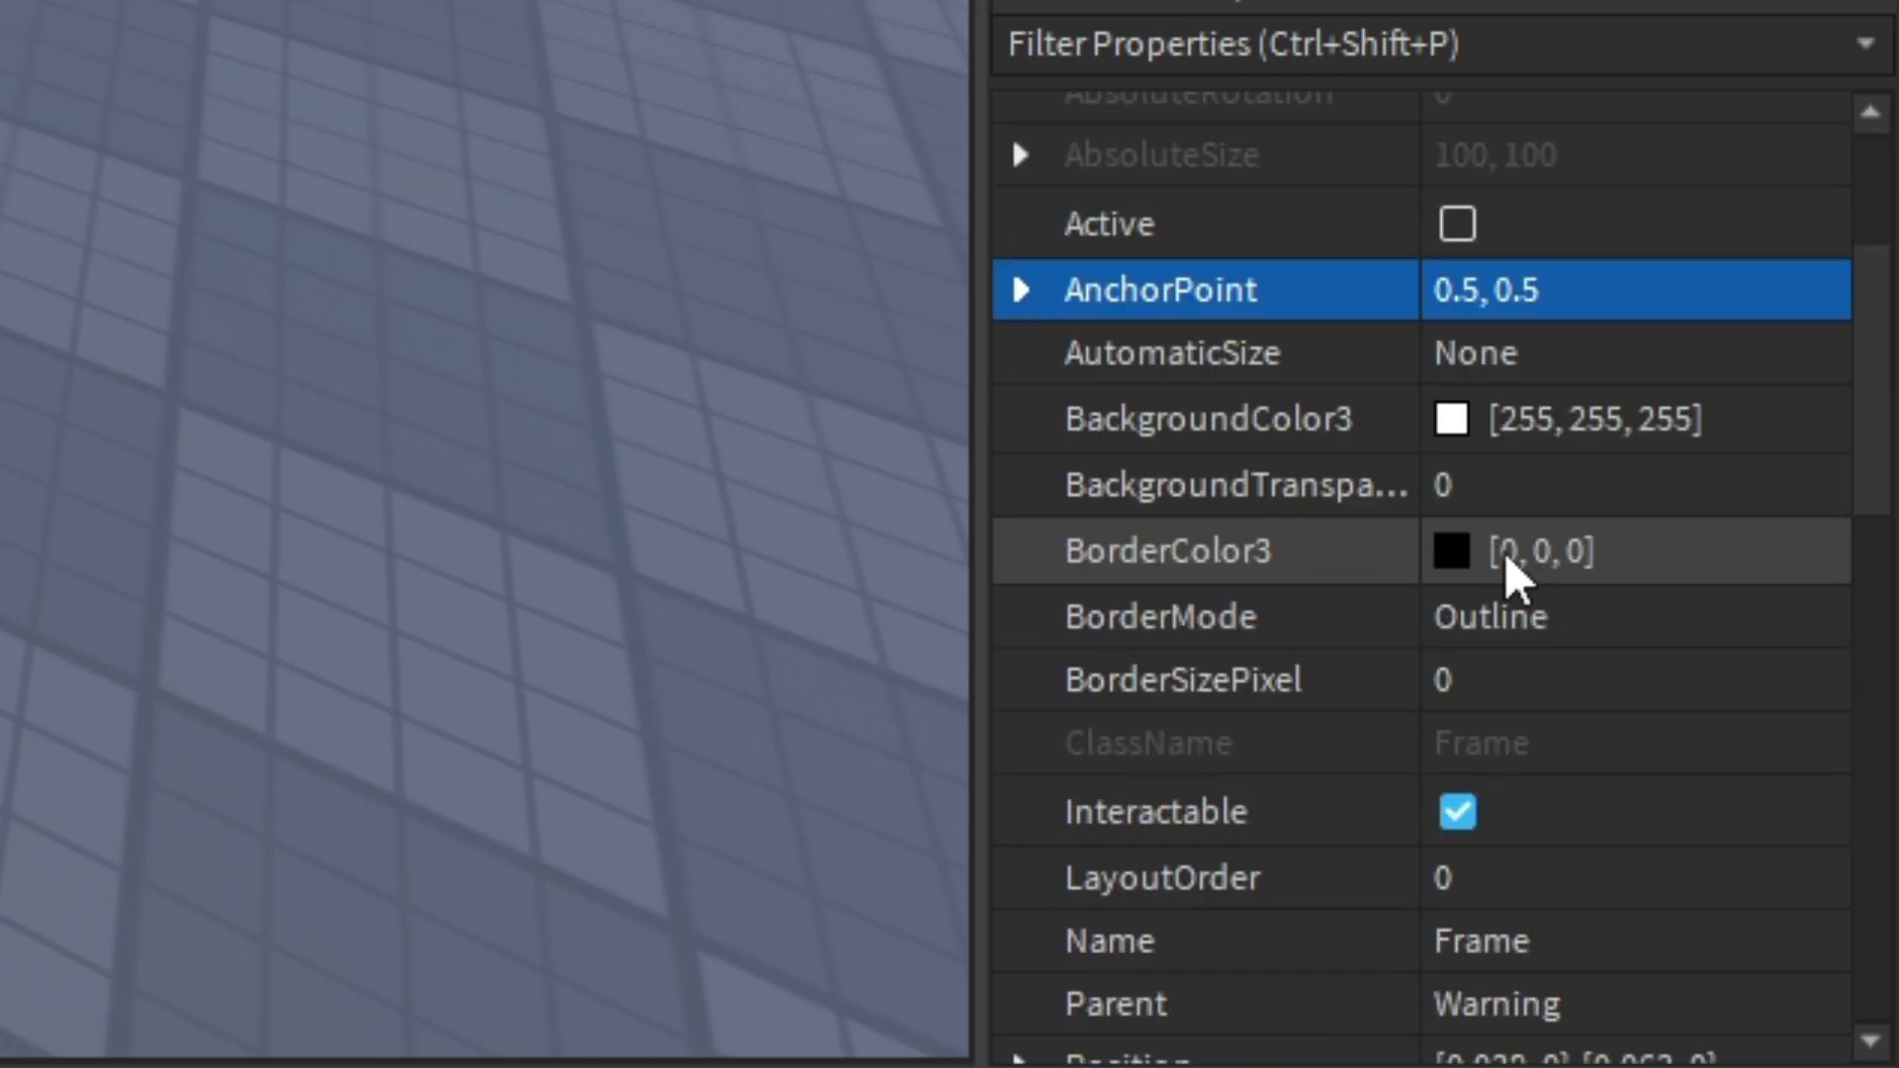
scroll(1509, 574, "down", 4)
left_click(1665, 484)
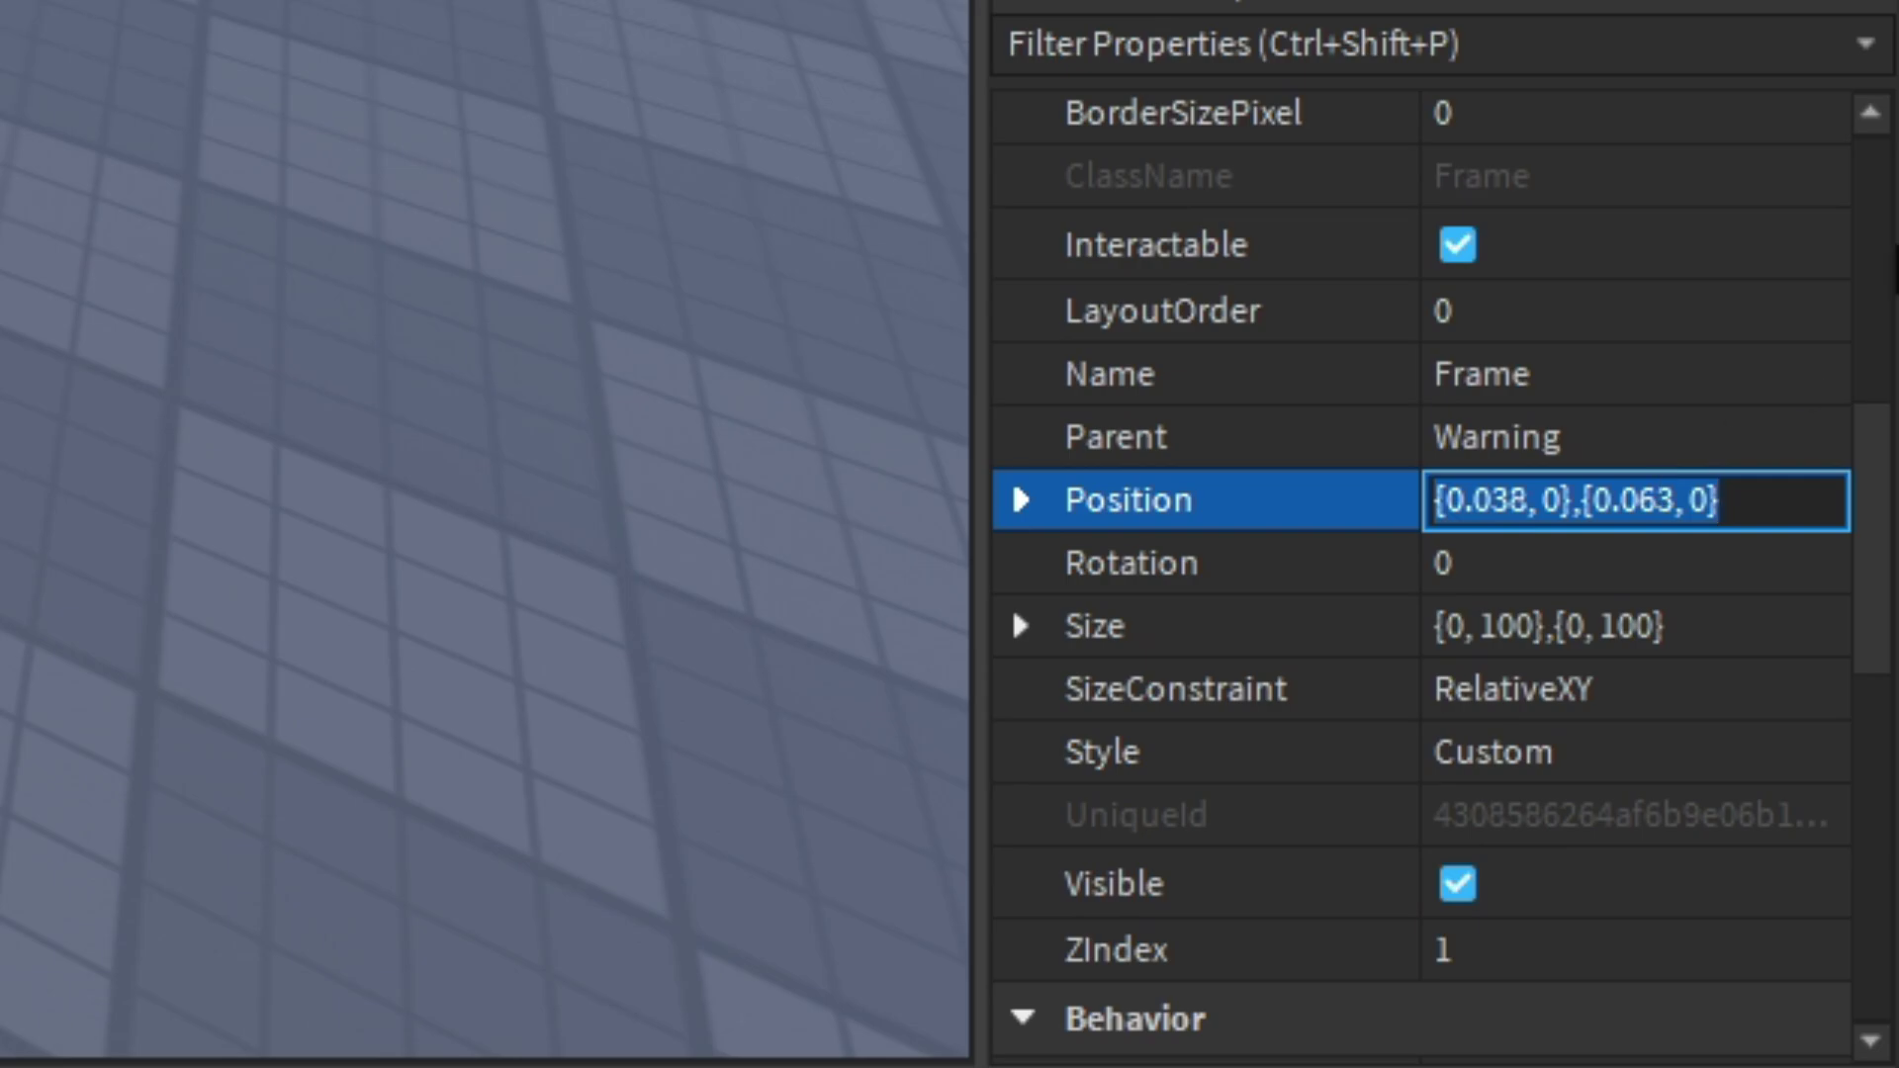
type(".5, 0}")
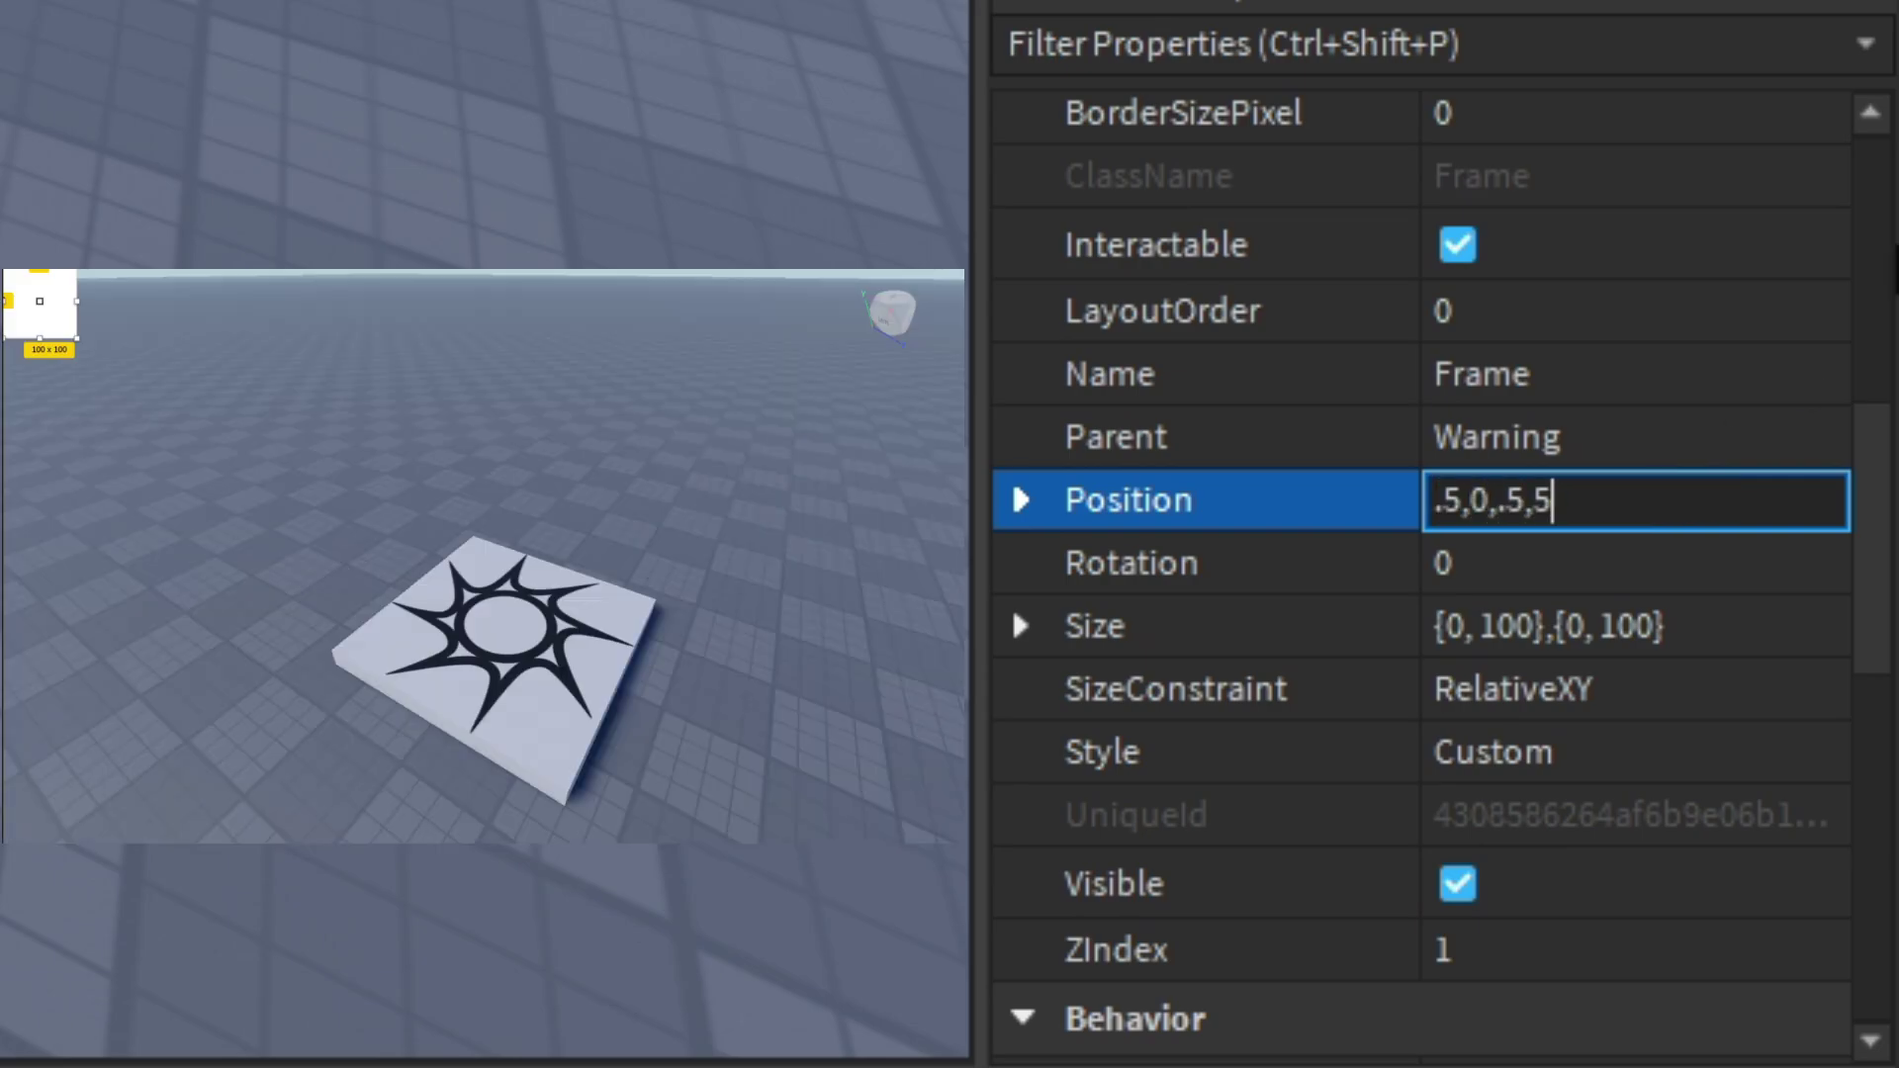
type(",{0.5, 0")
key("Return")
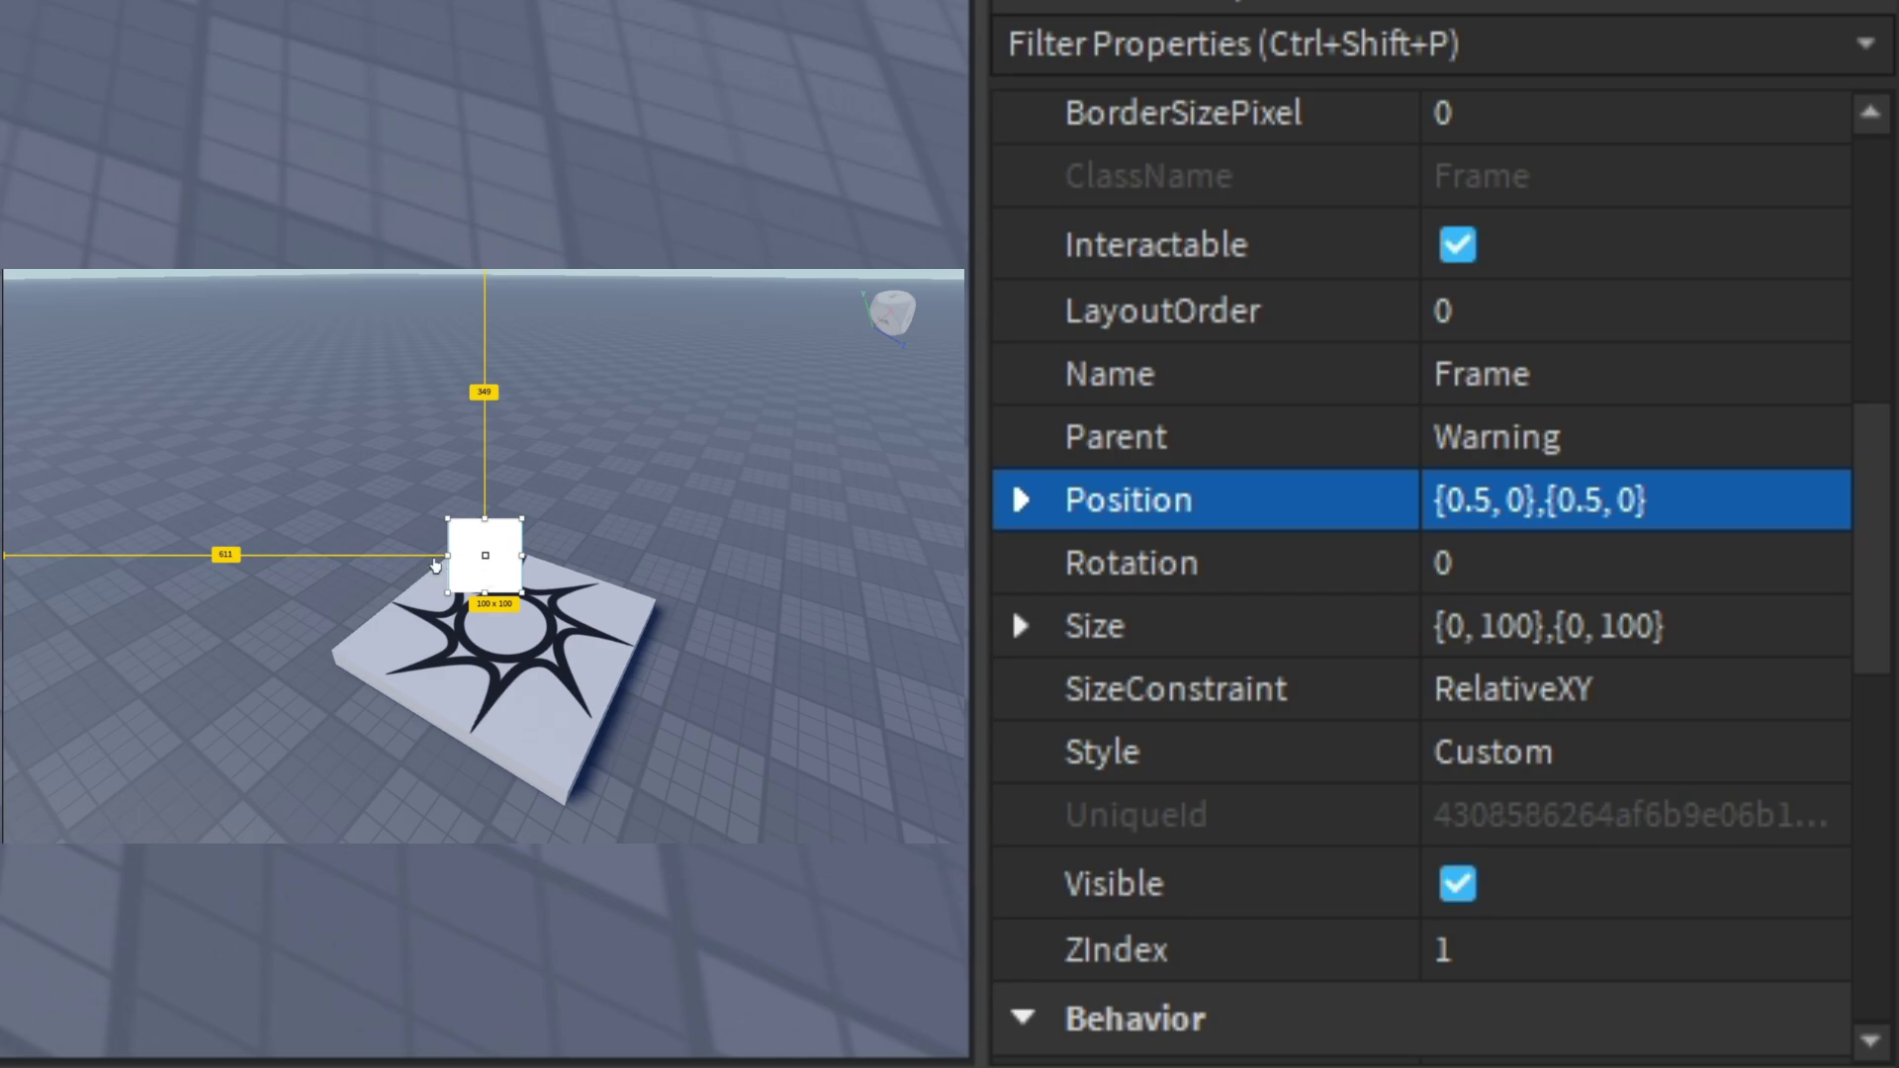
scroll(1556, 520, "down", 1)
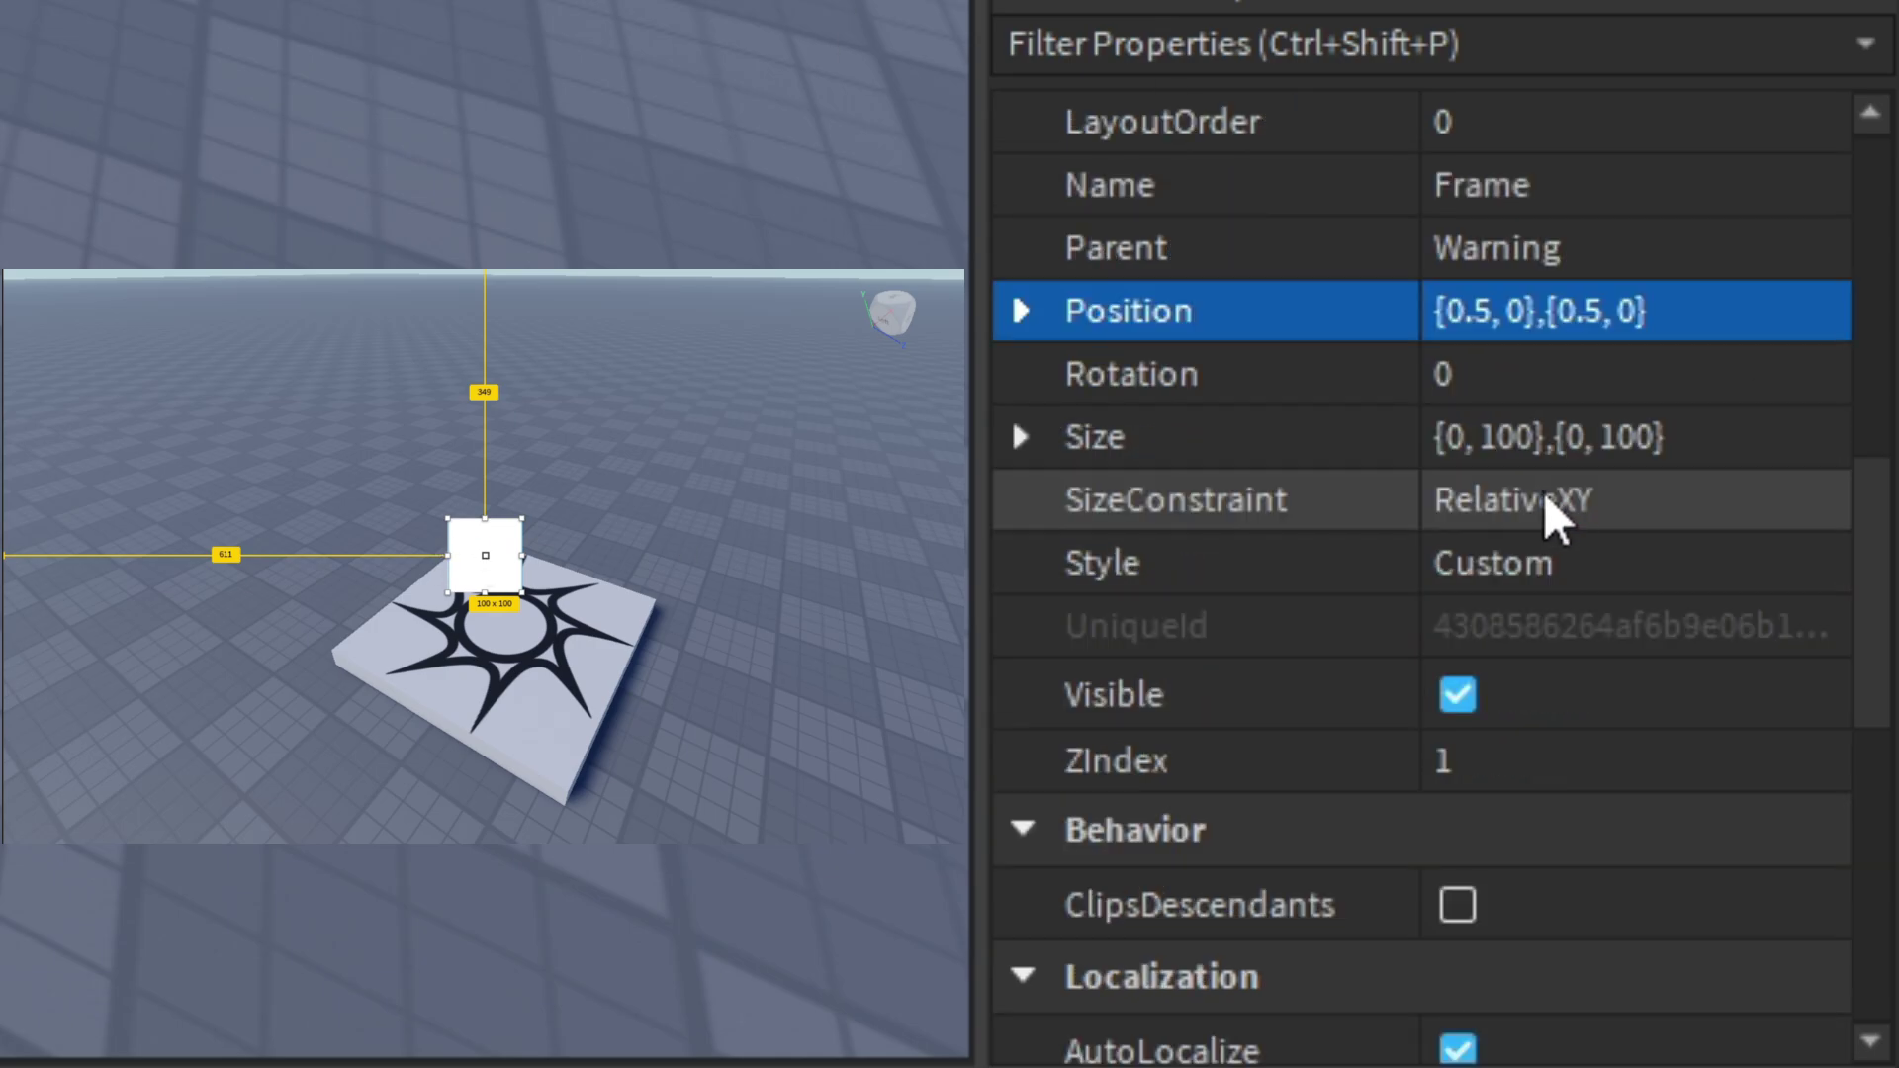
left_click(1501, 445)
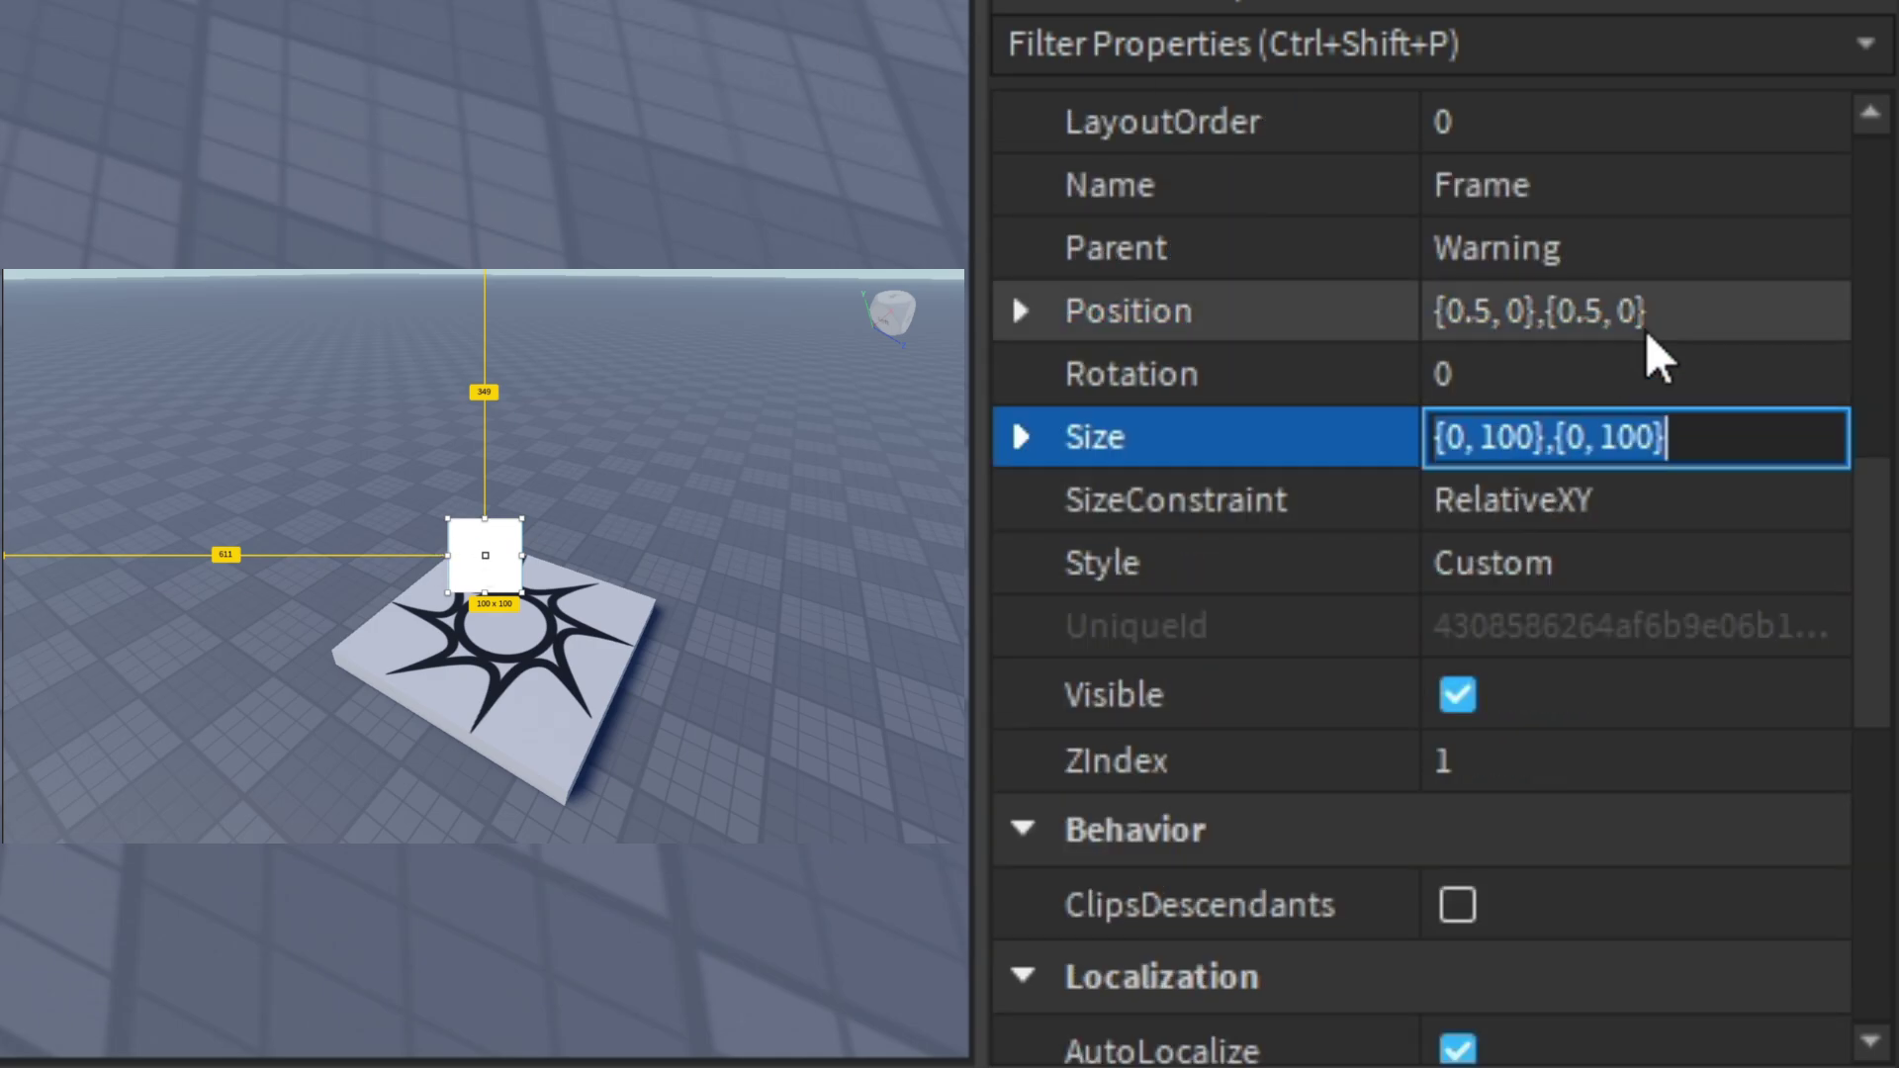
type("1, ")
type("0},{1, 0")
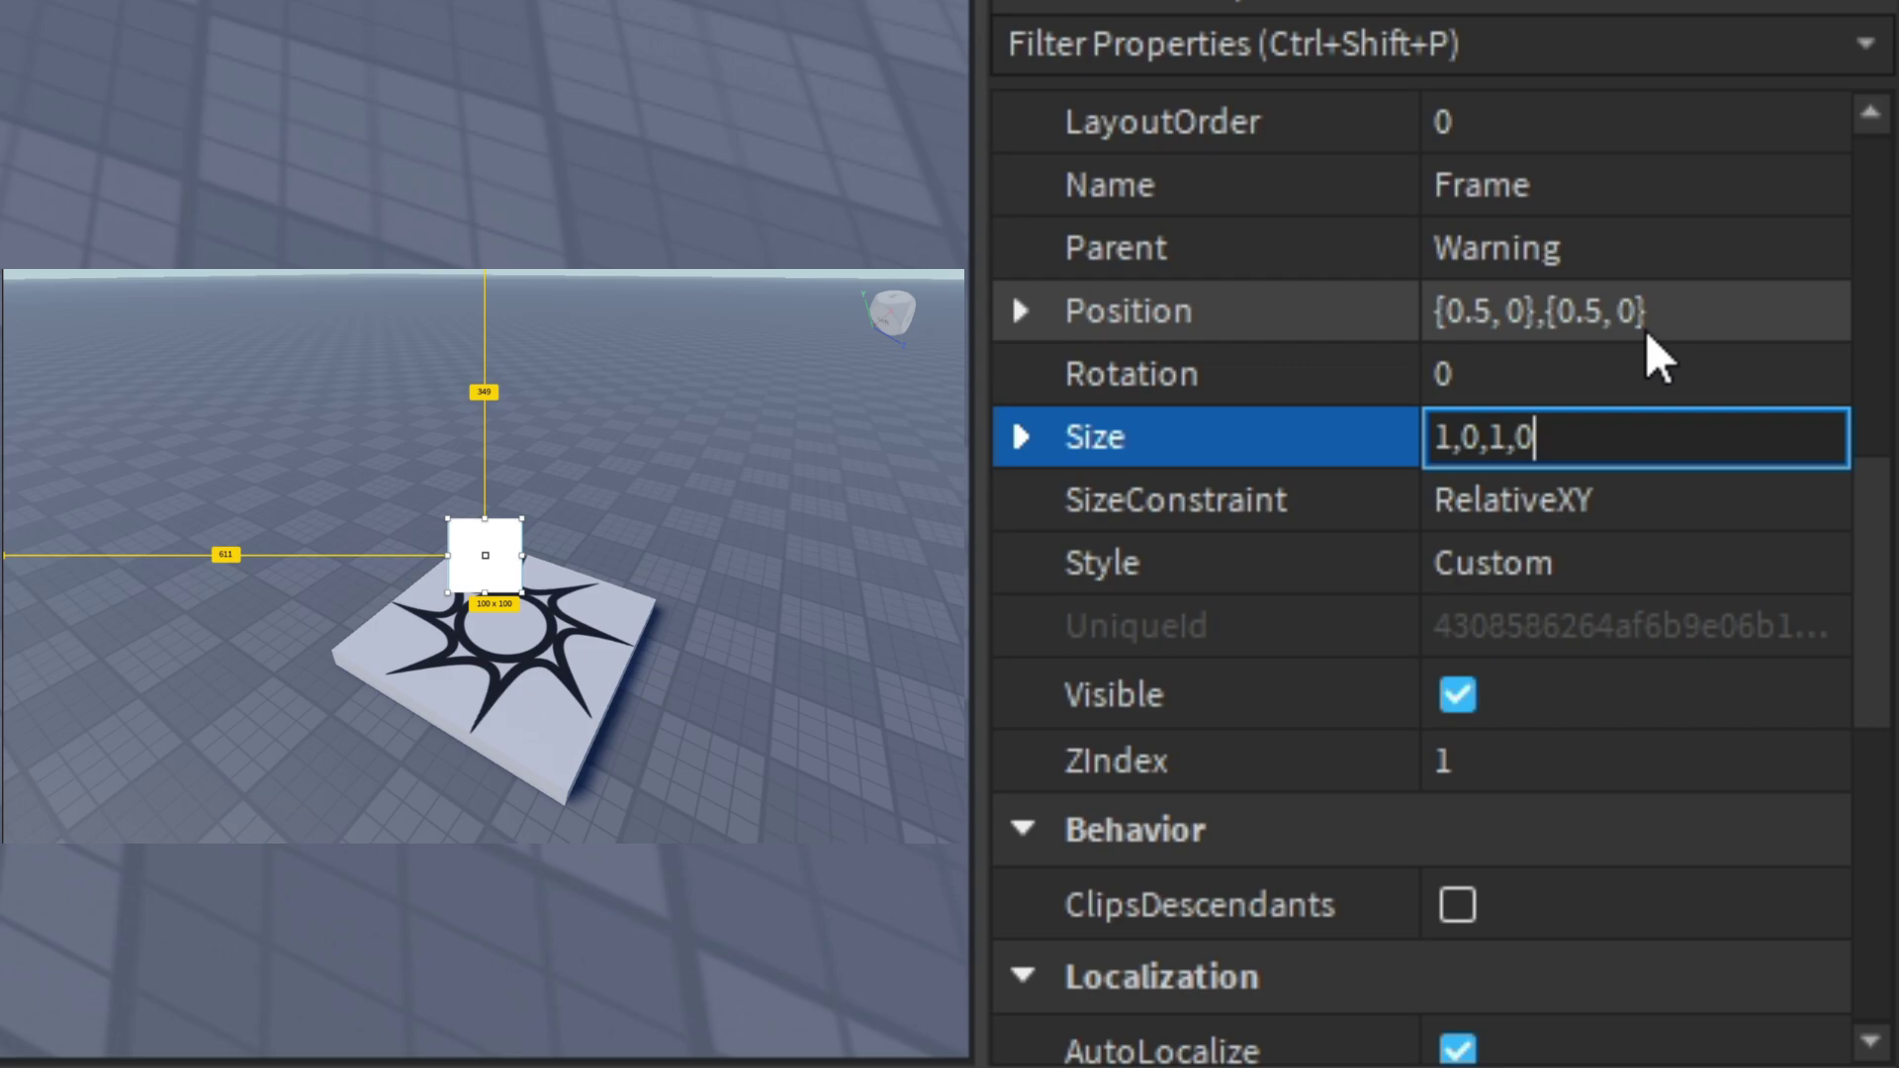
key("Return")
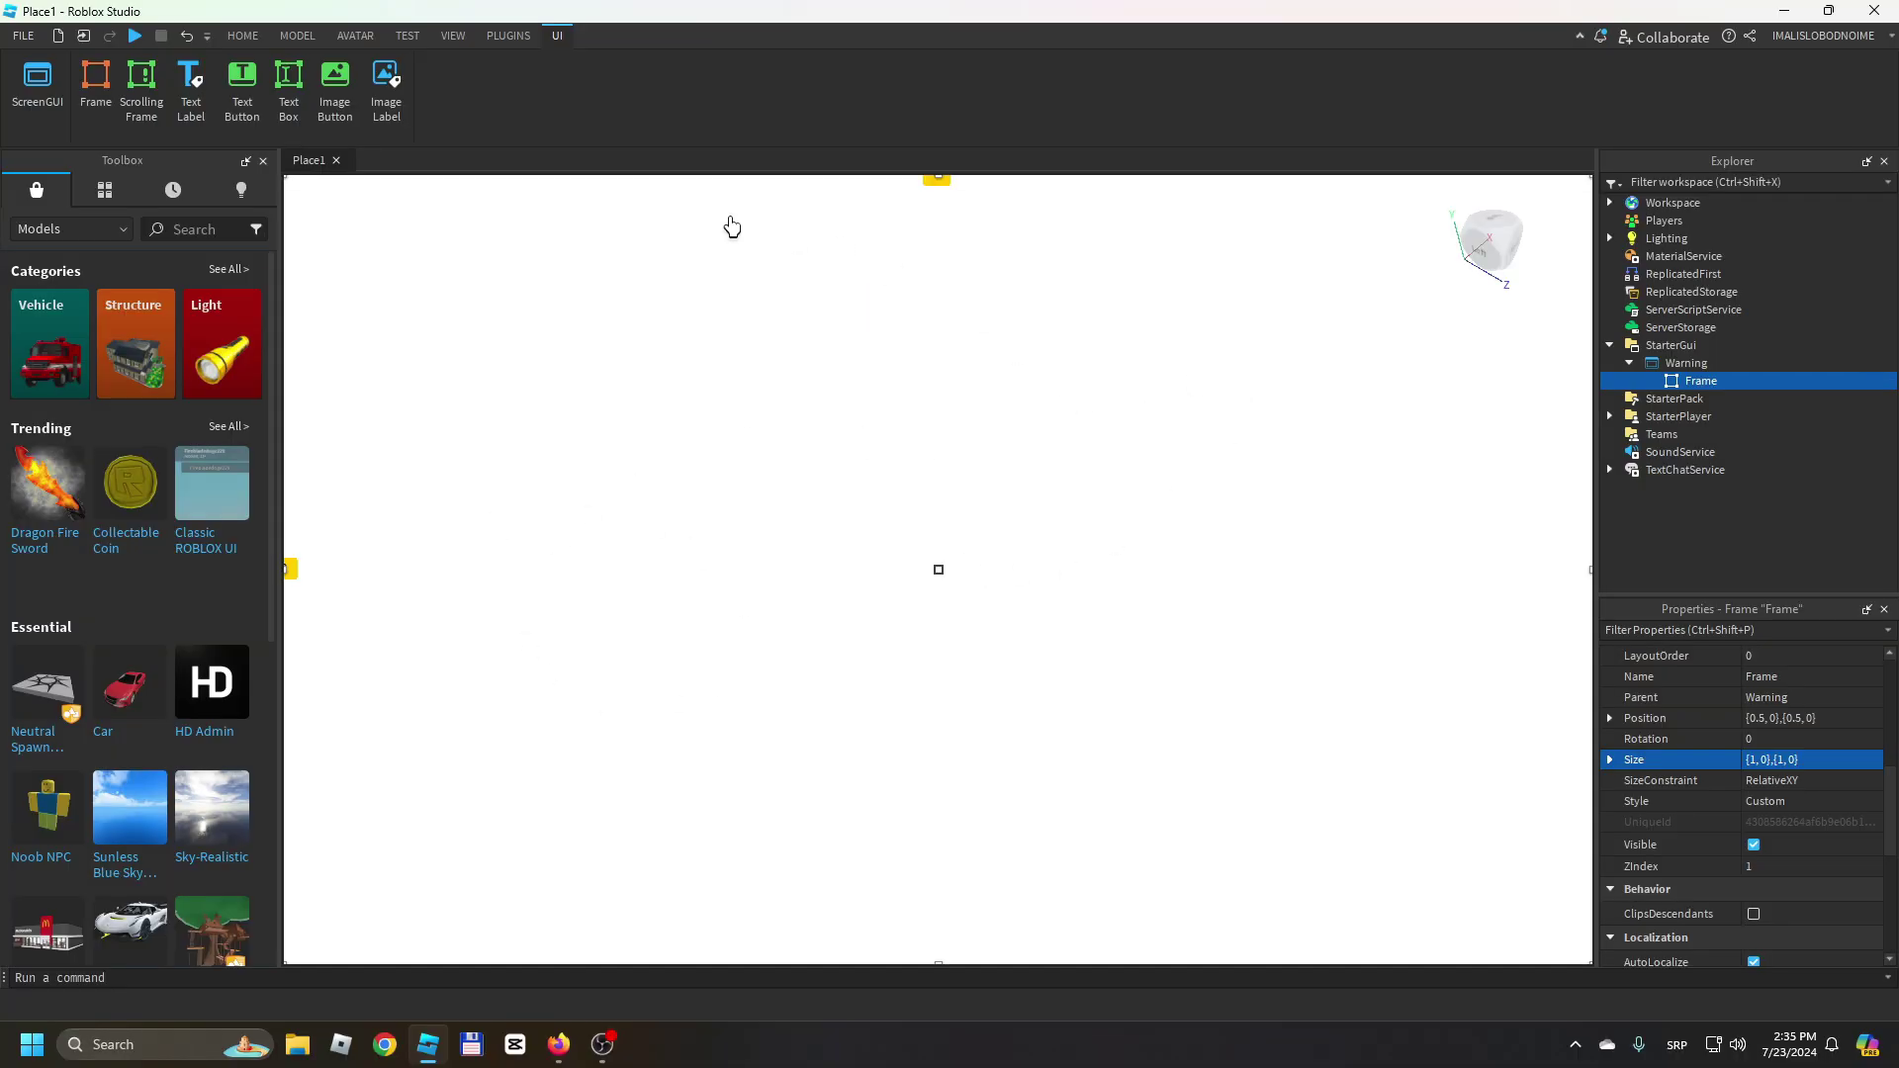
- Rename the Frame in Explorer to Background
left_click(309, 35)
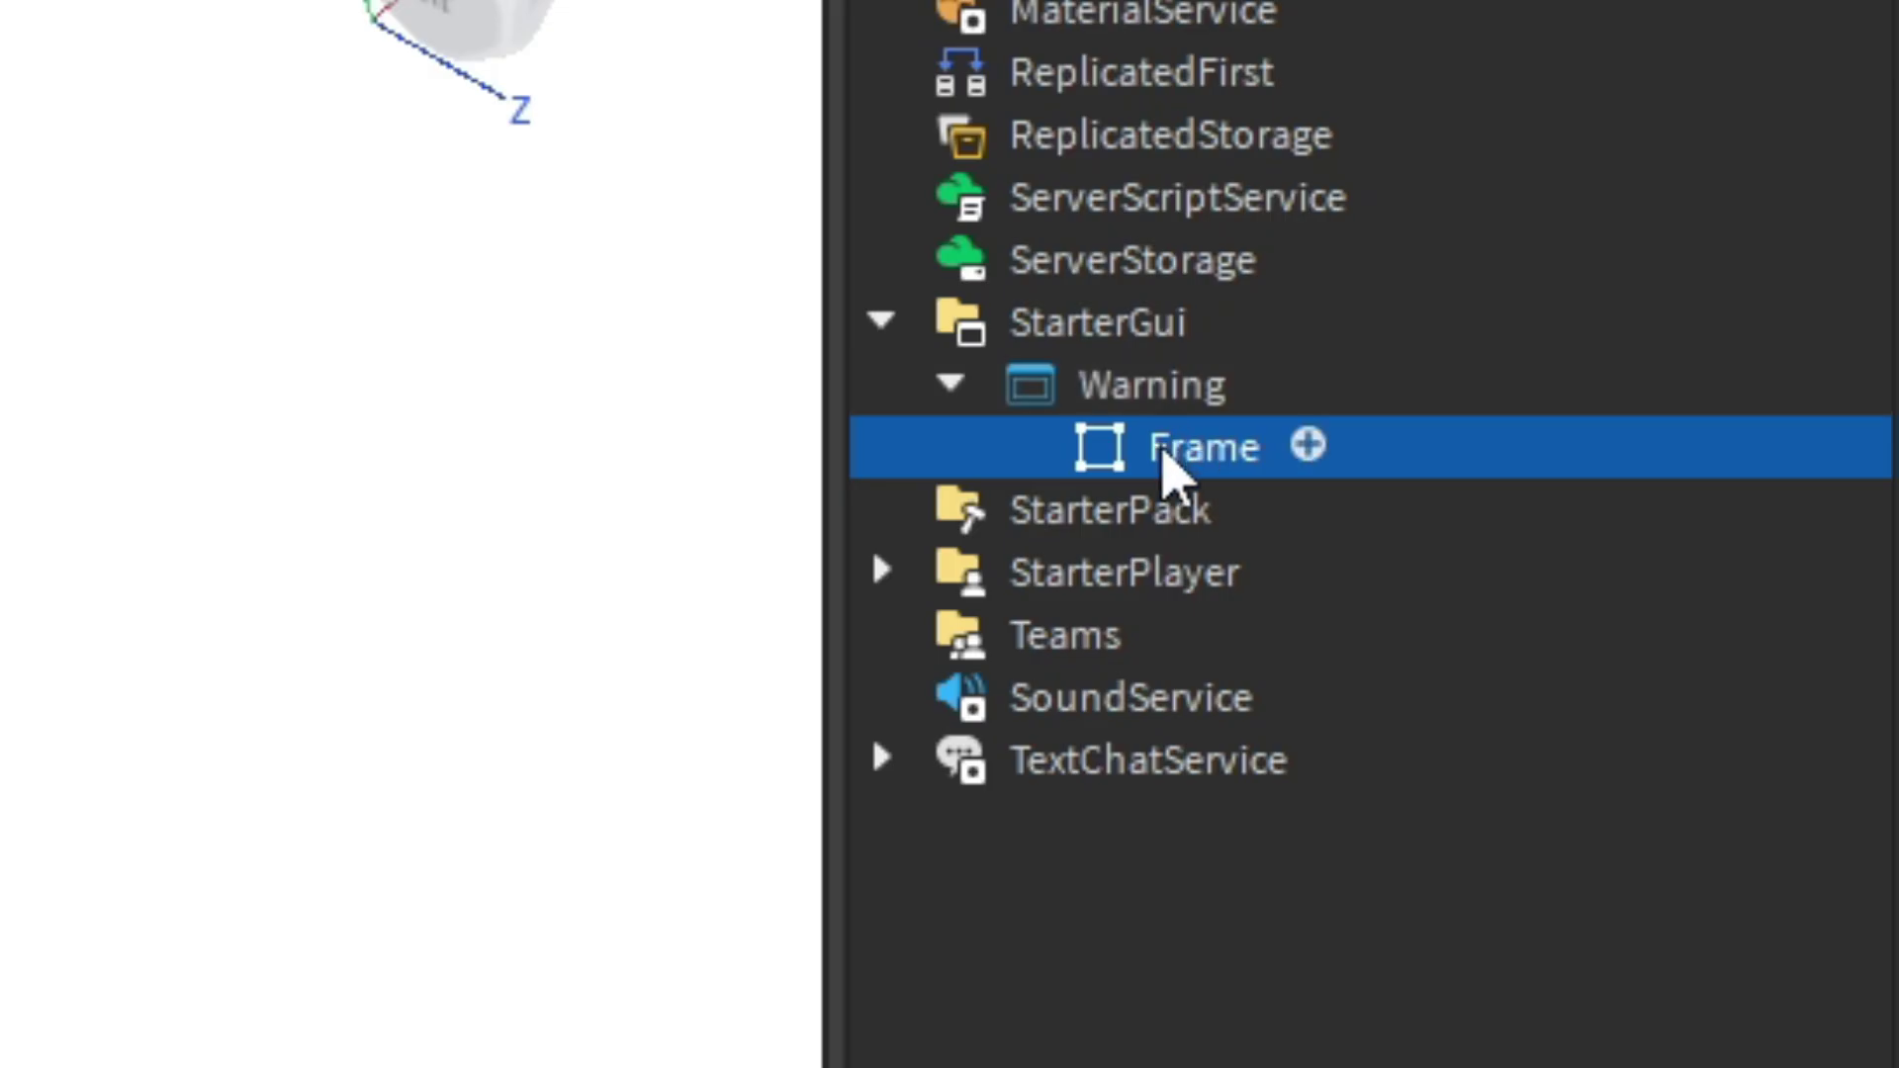
double_click(1692, 380)
type("Background")
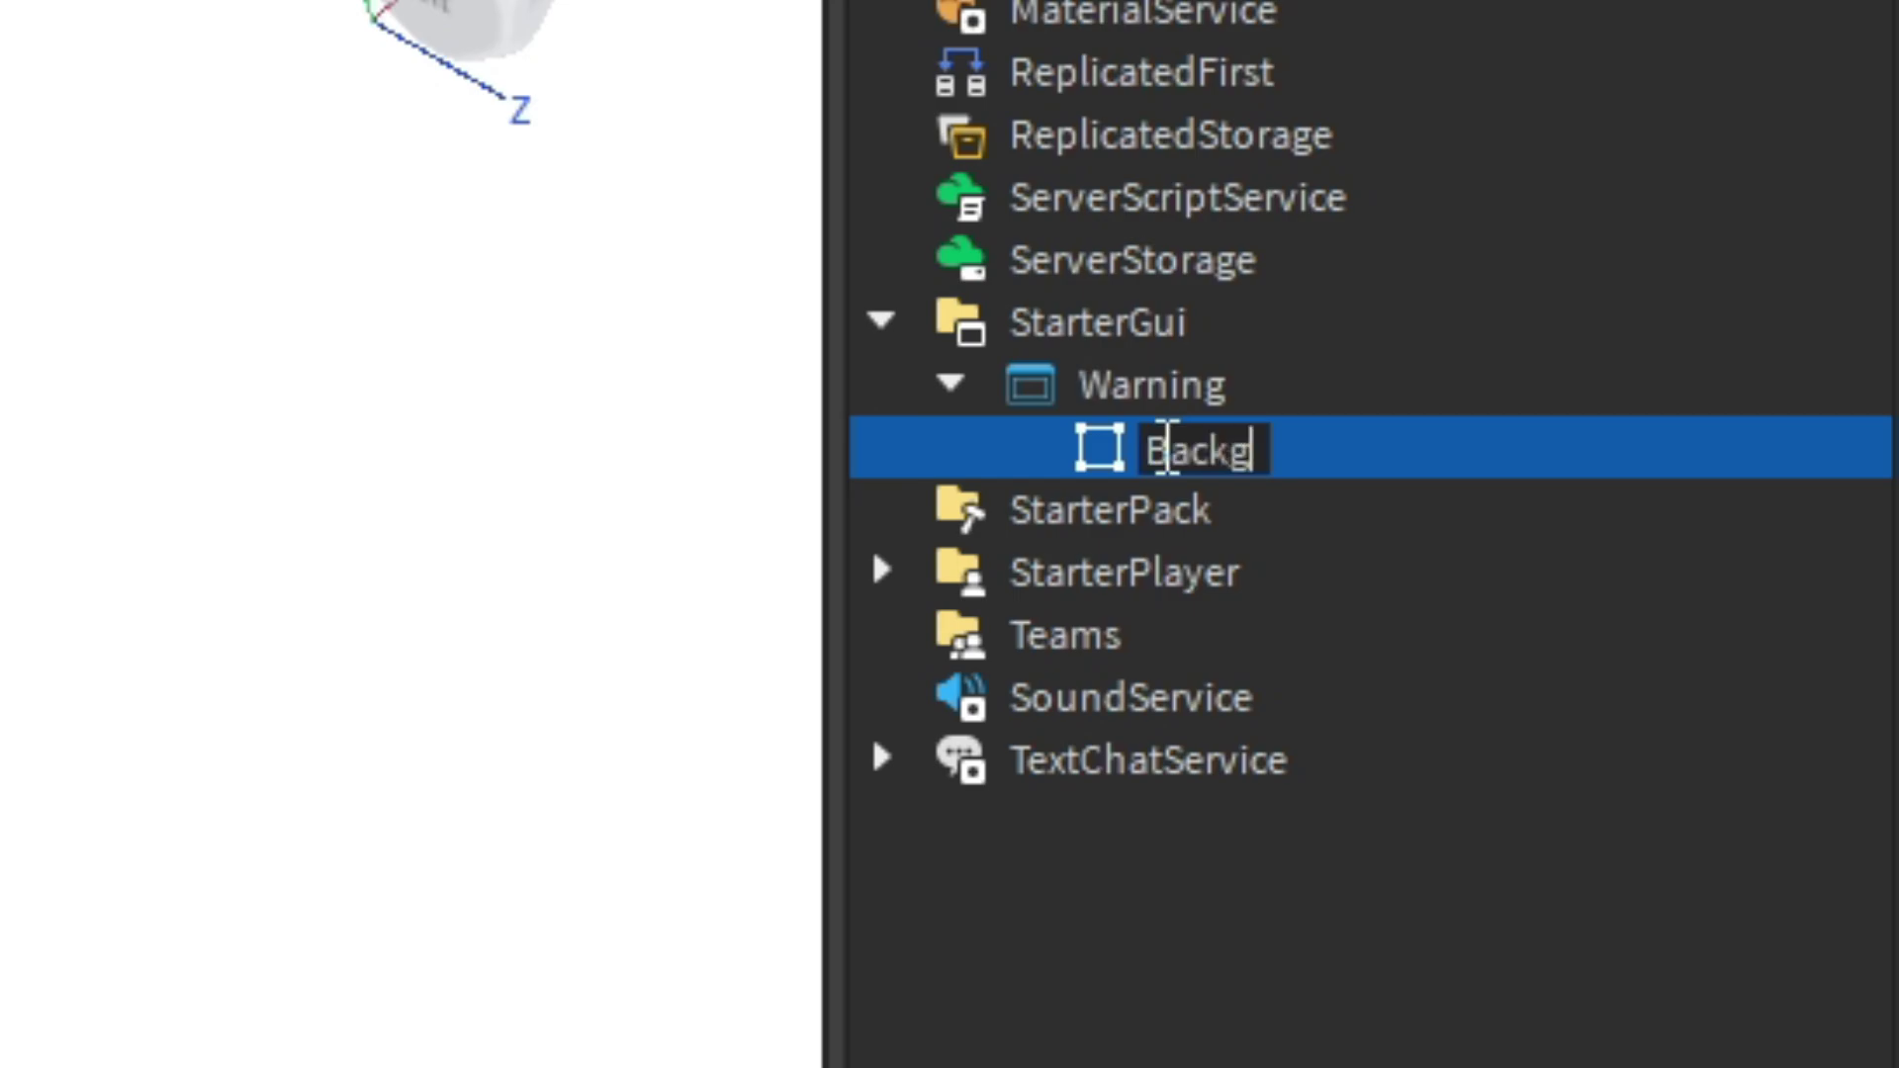
key("Return")
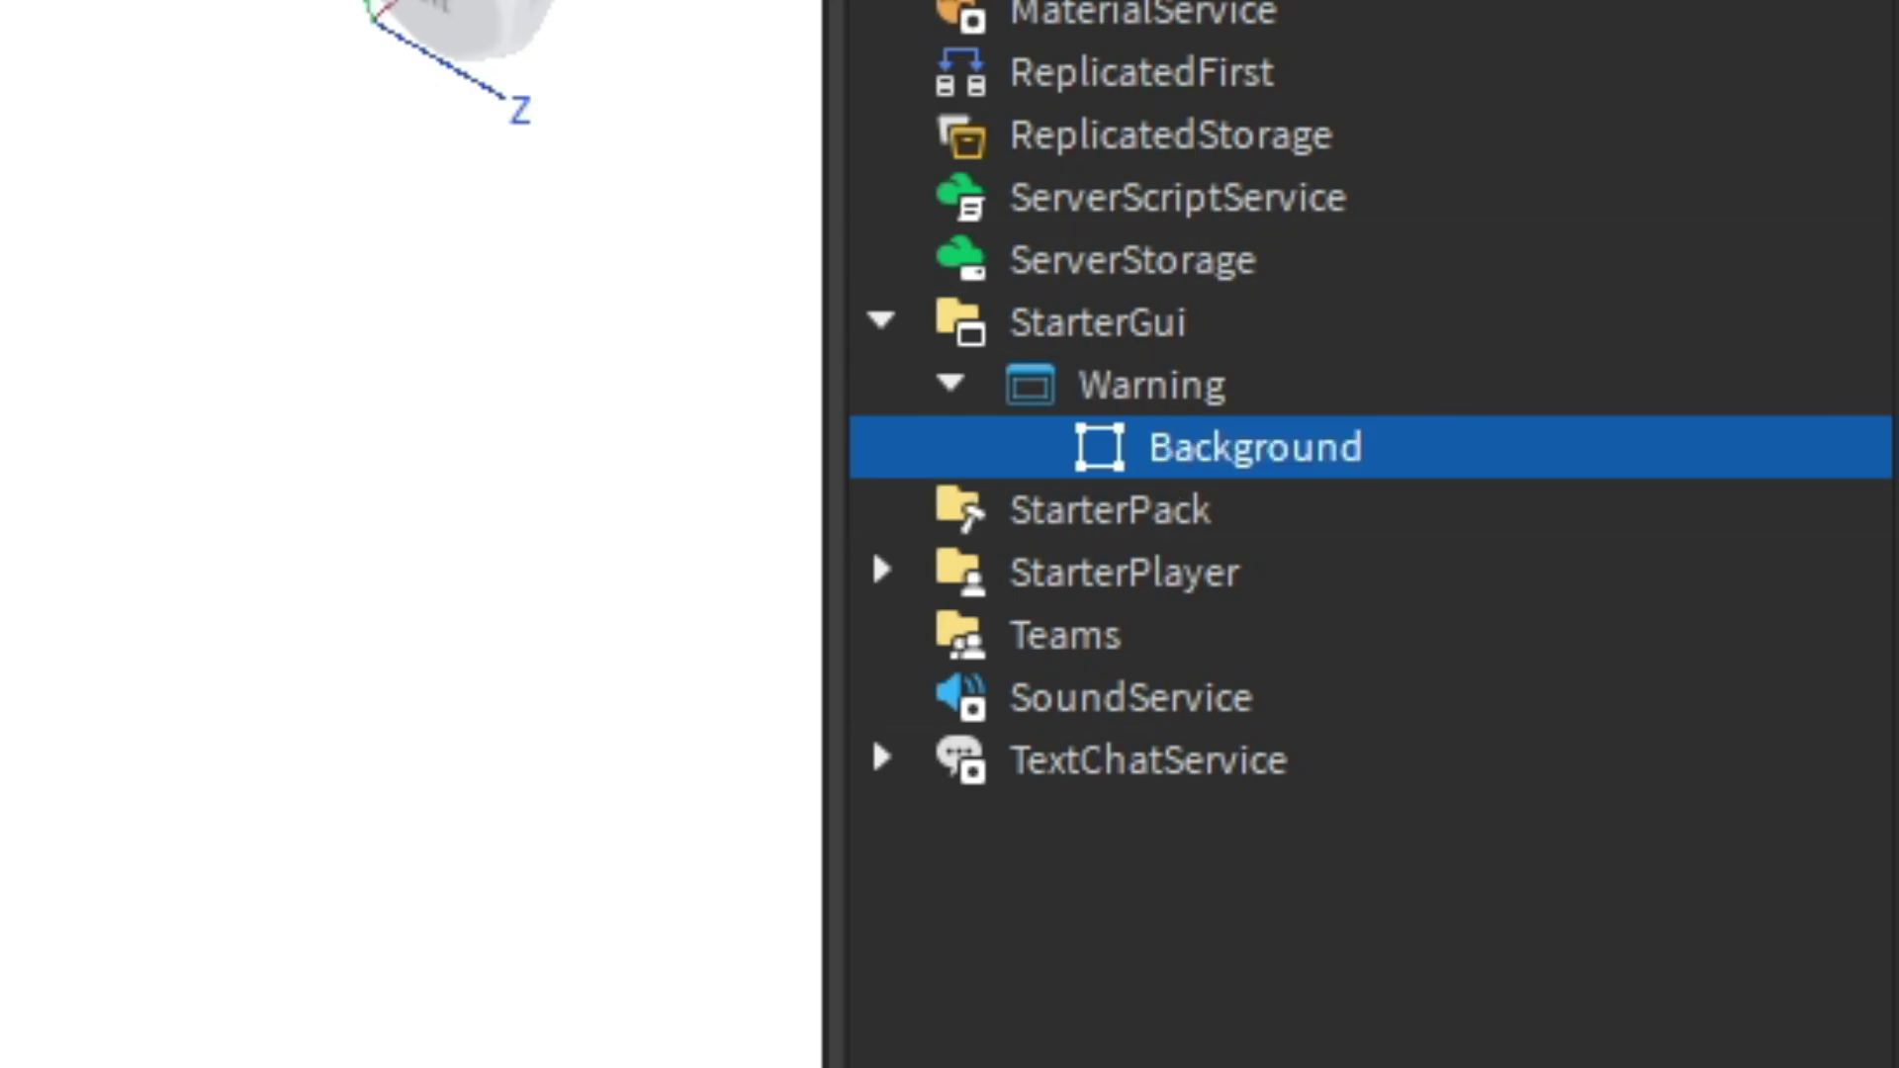
- Set Background's BackgroundColor3 to dark gray (76, 76, 76)
left_click(1443, 645)
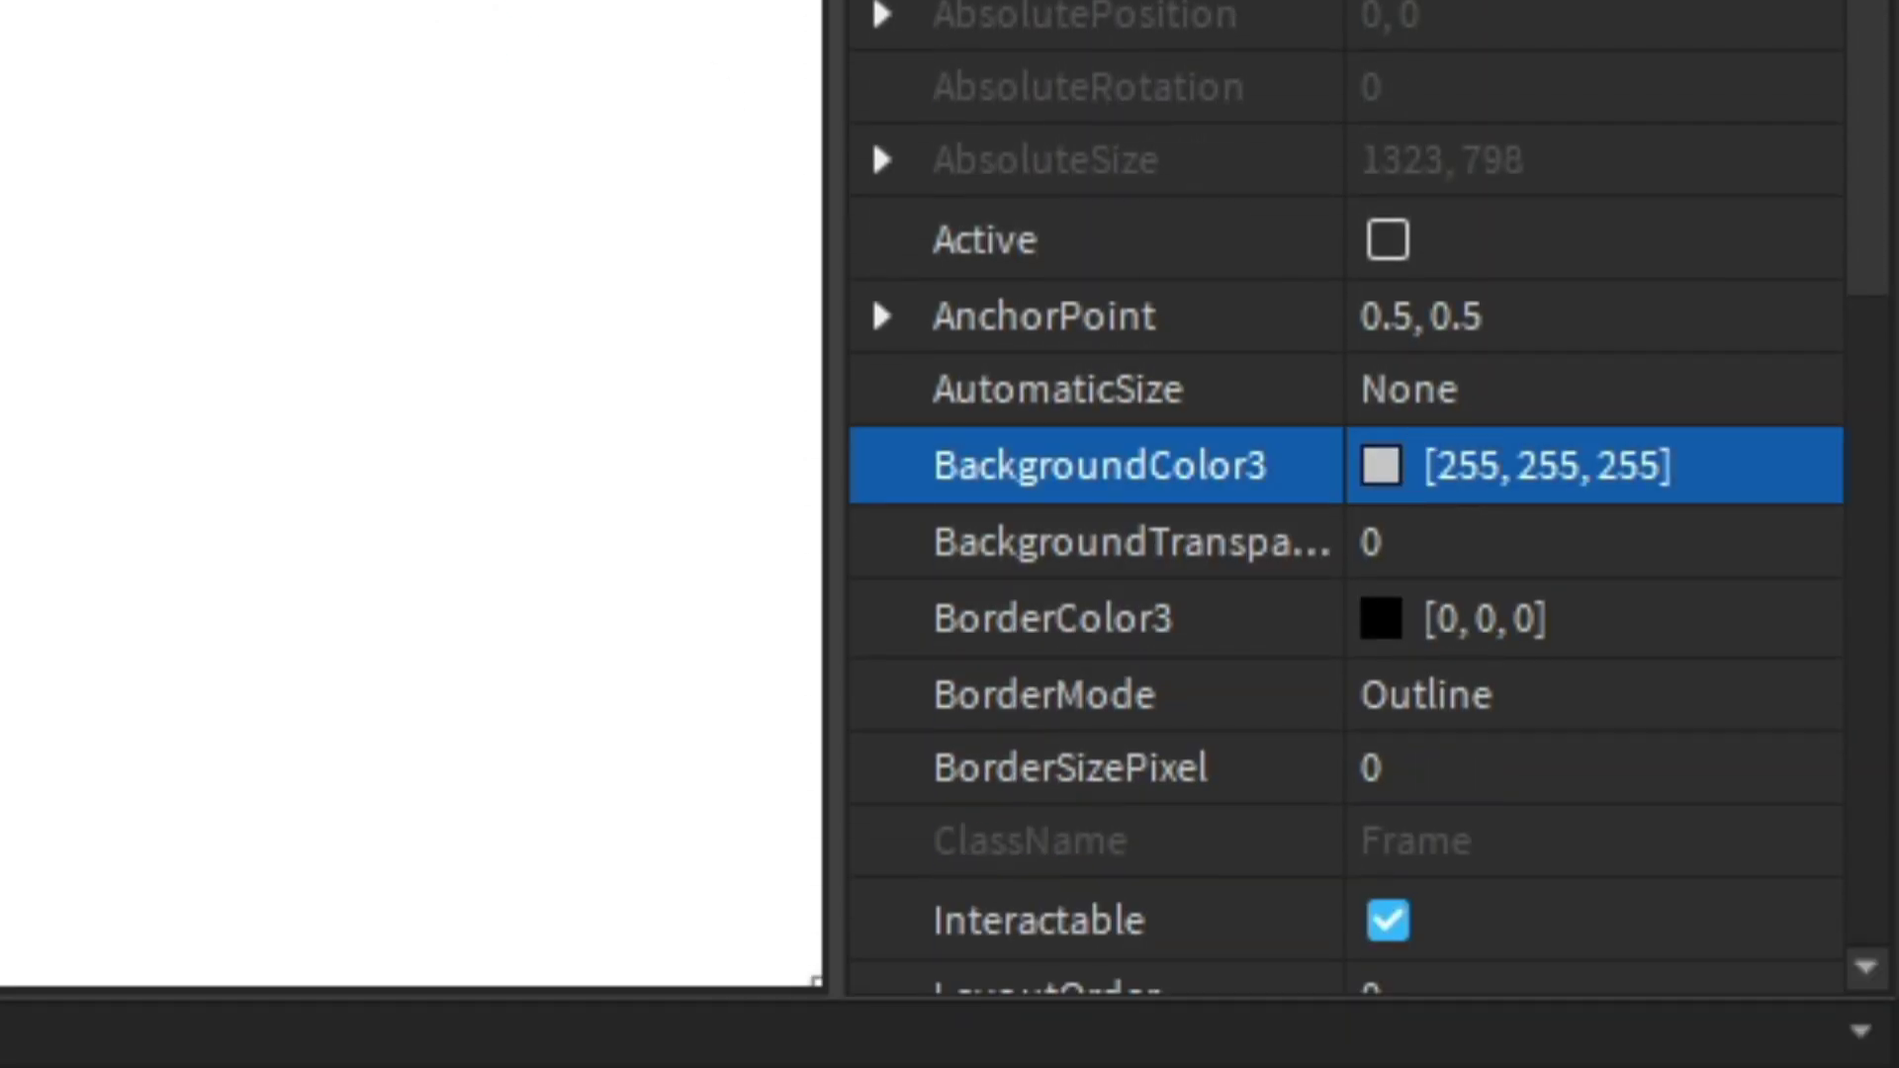
left_click_drag(1154, 139, 1564, 480)
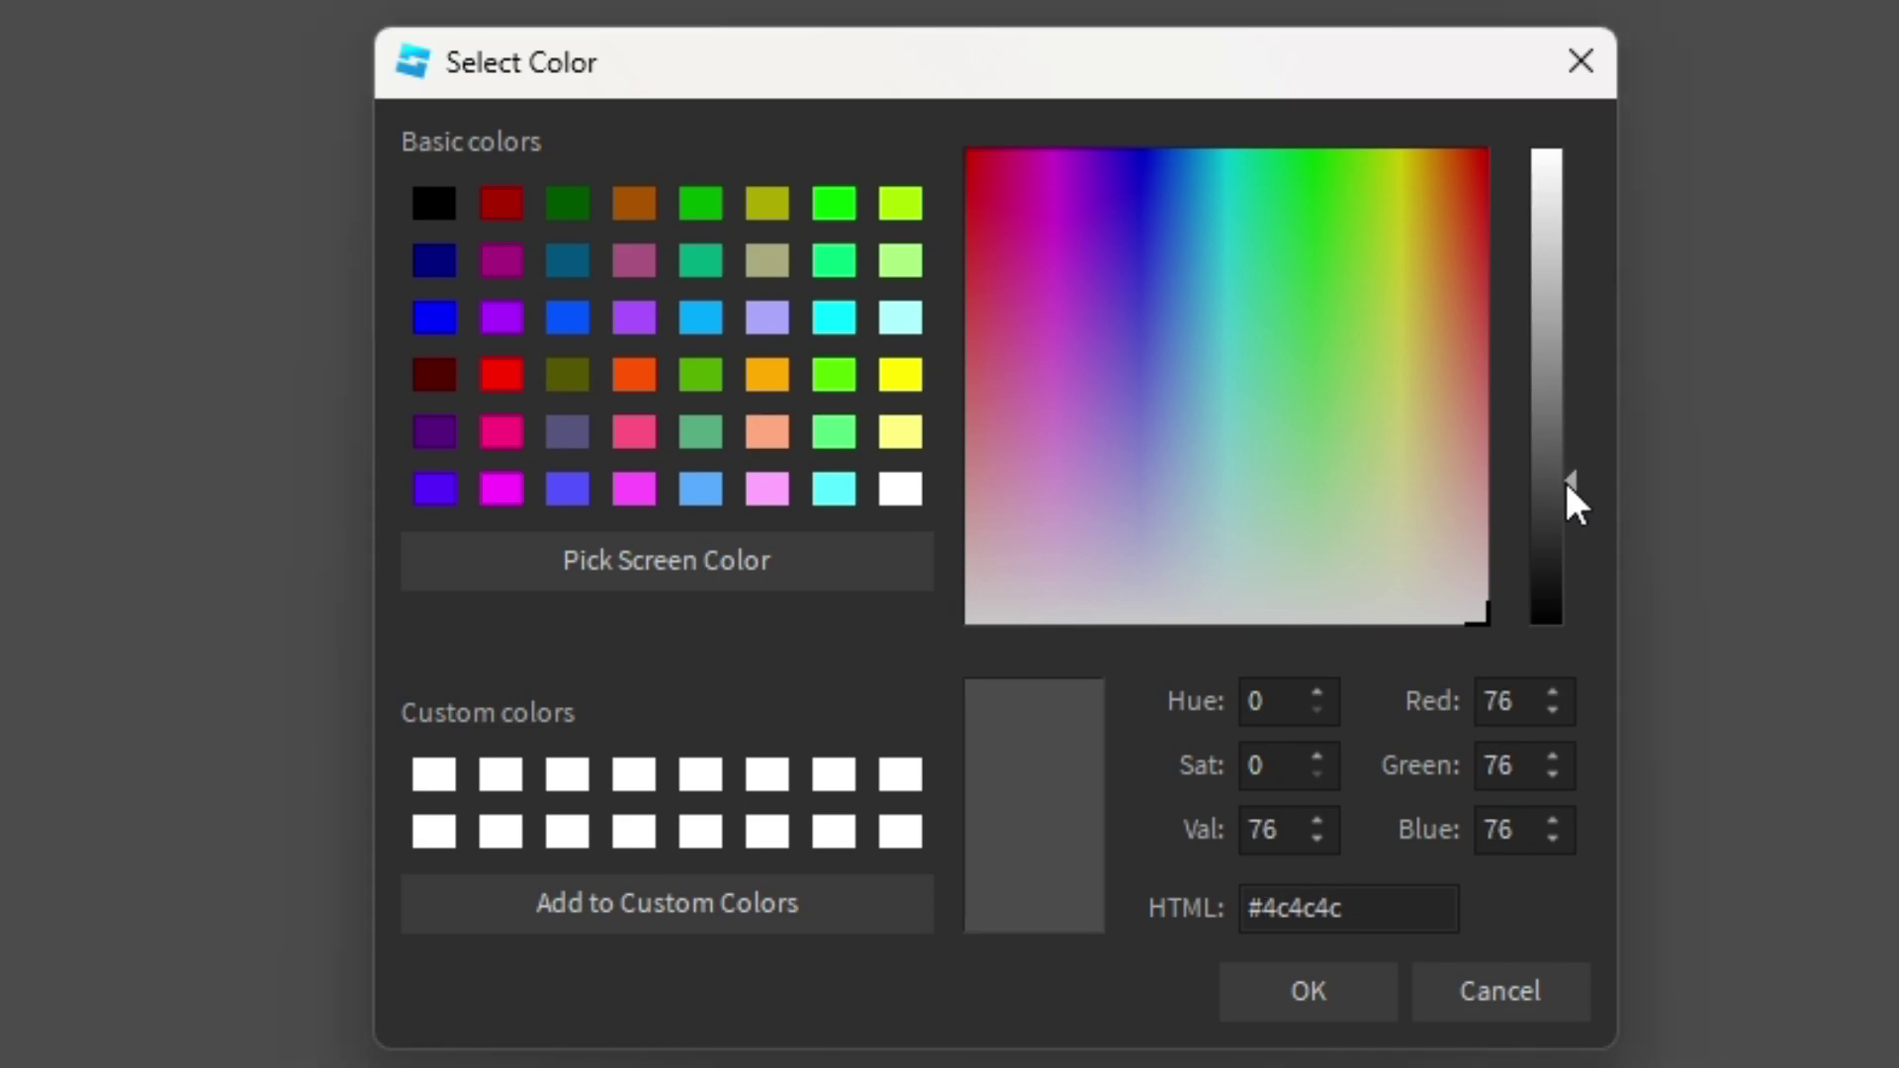
left_click(1345, 997)
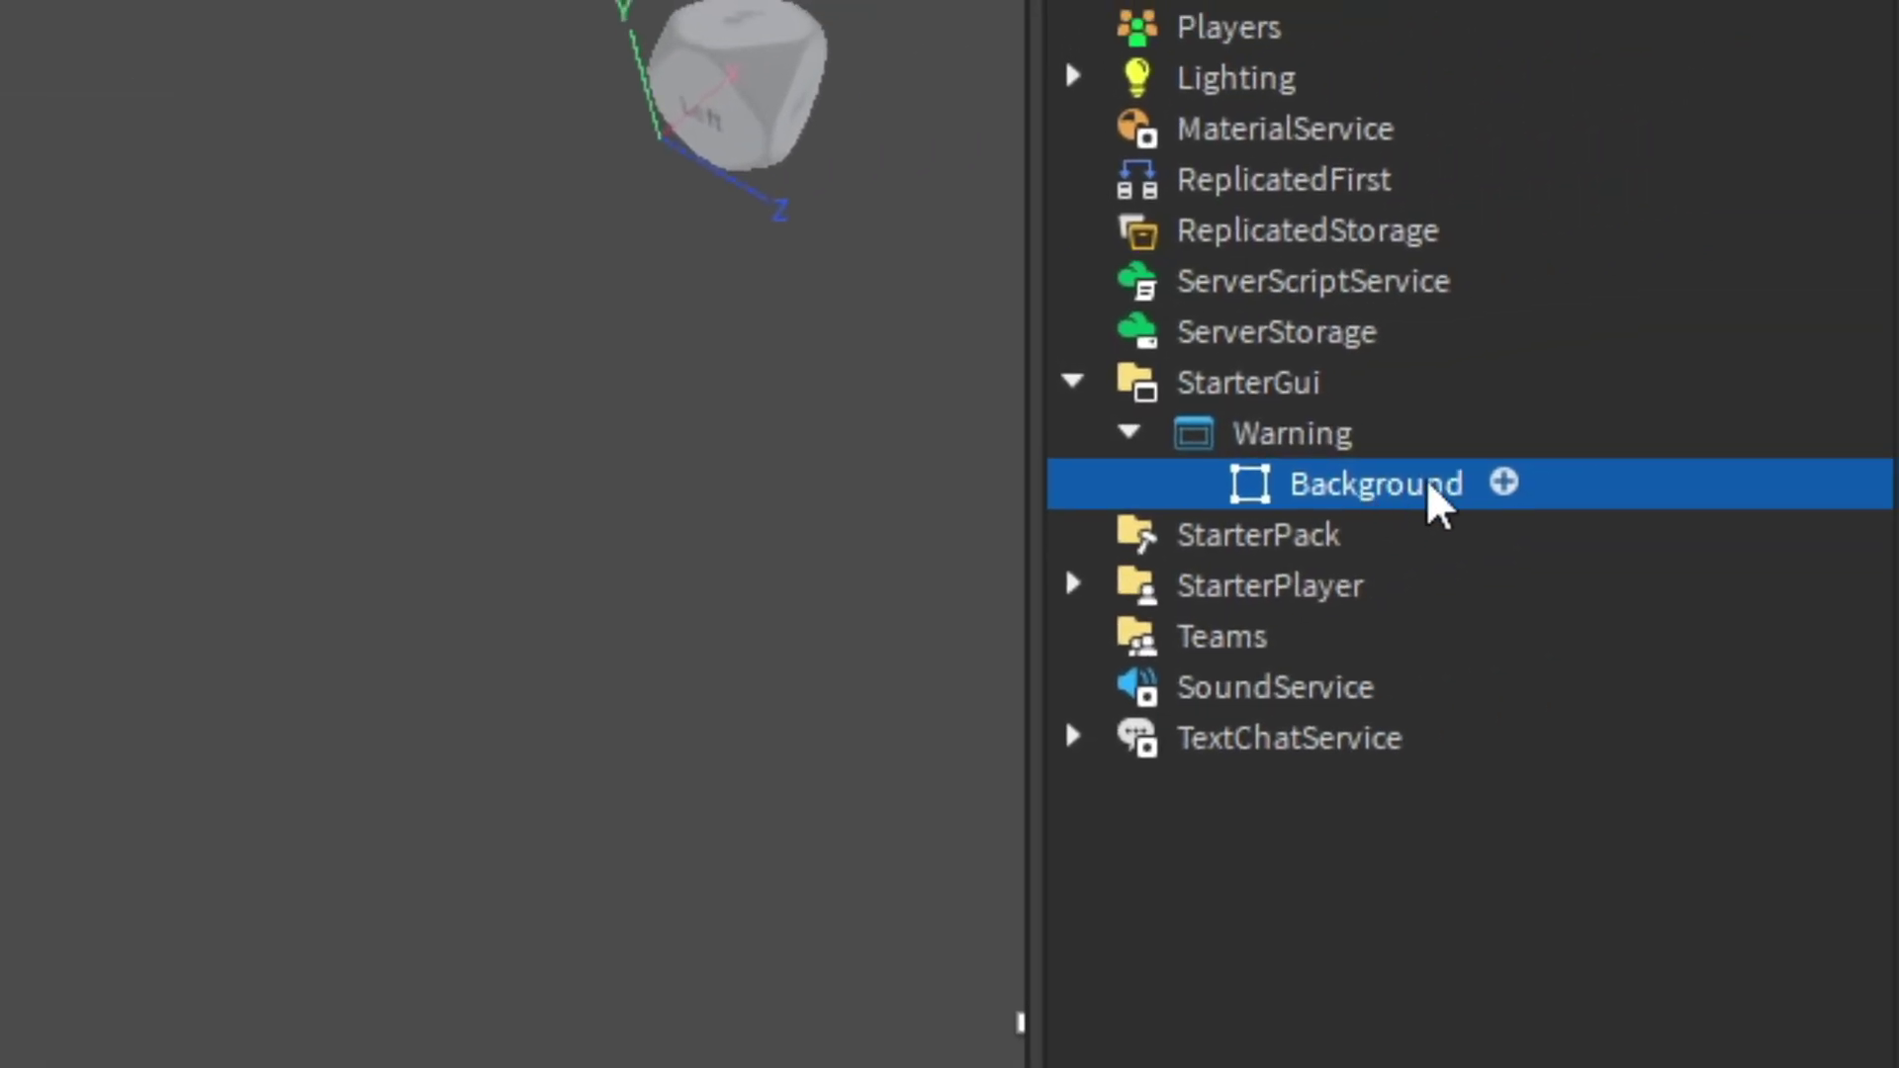
- Select the Background frame and insert a TextLabel into it using the 'text' search
left_click(1504, 482)
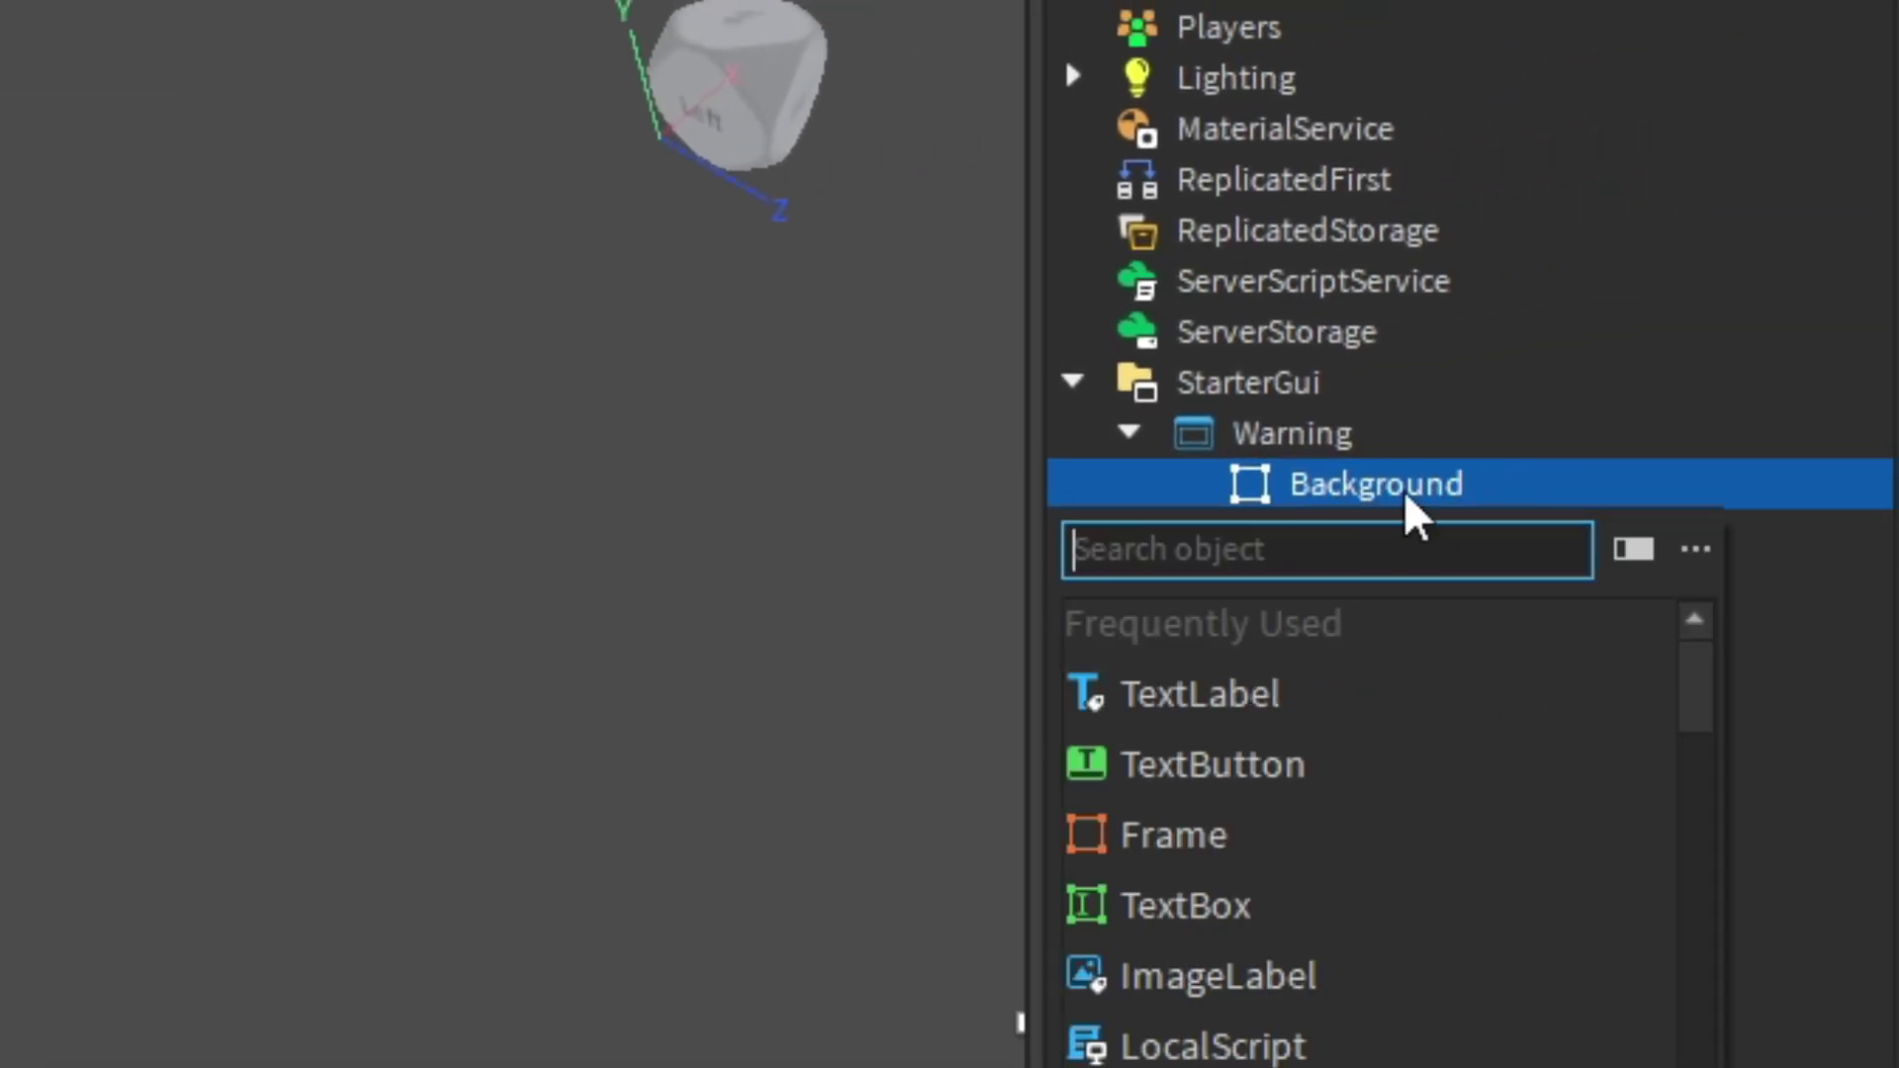
left_click(1303, 490)
double_click(1298, 475)
left_click(1597, 493)
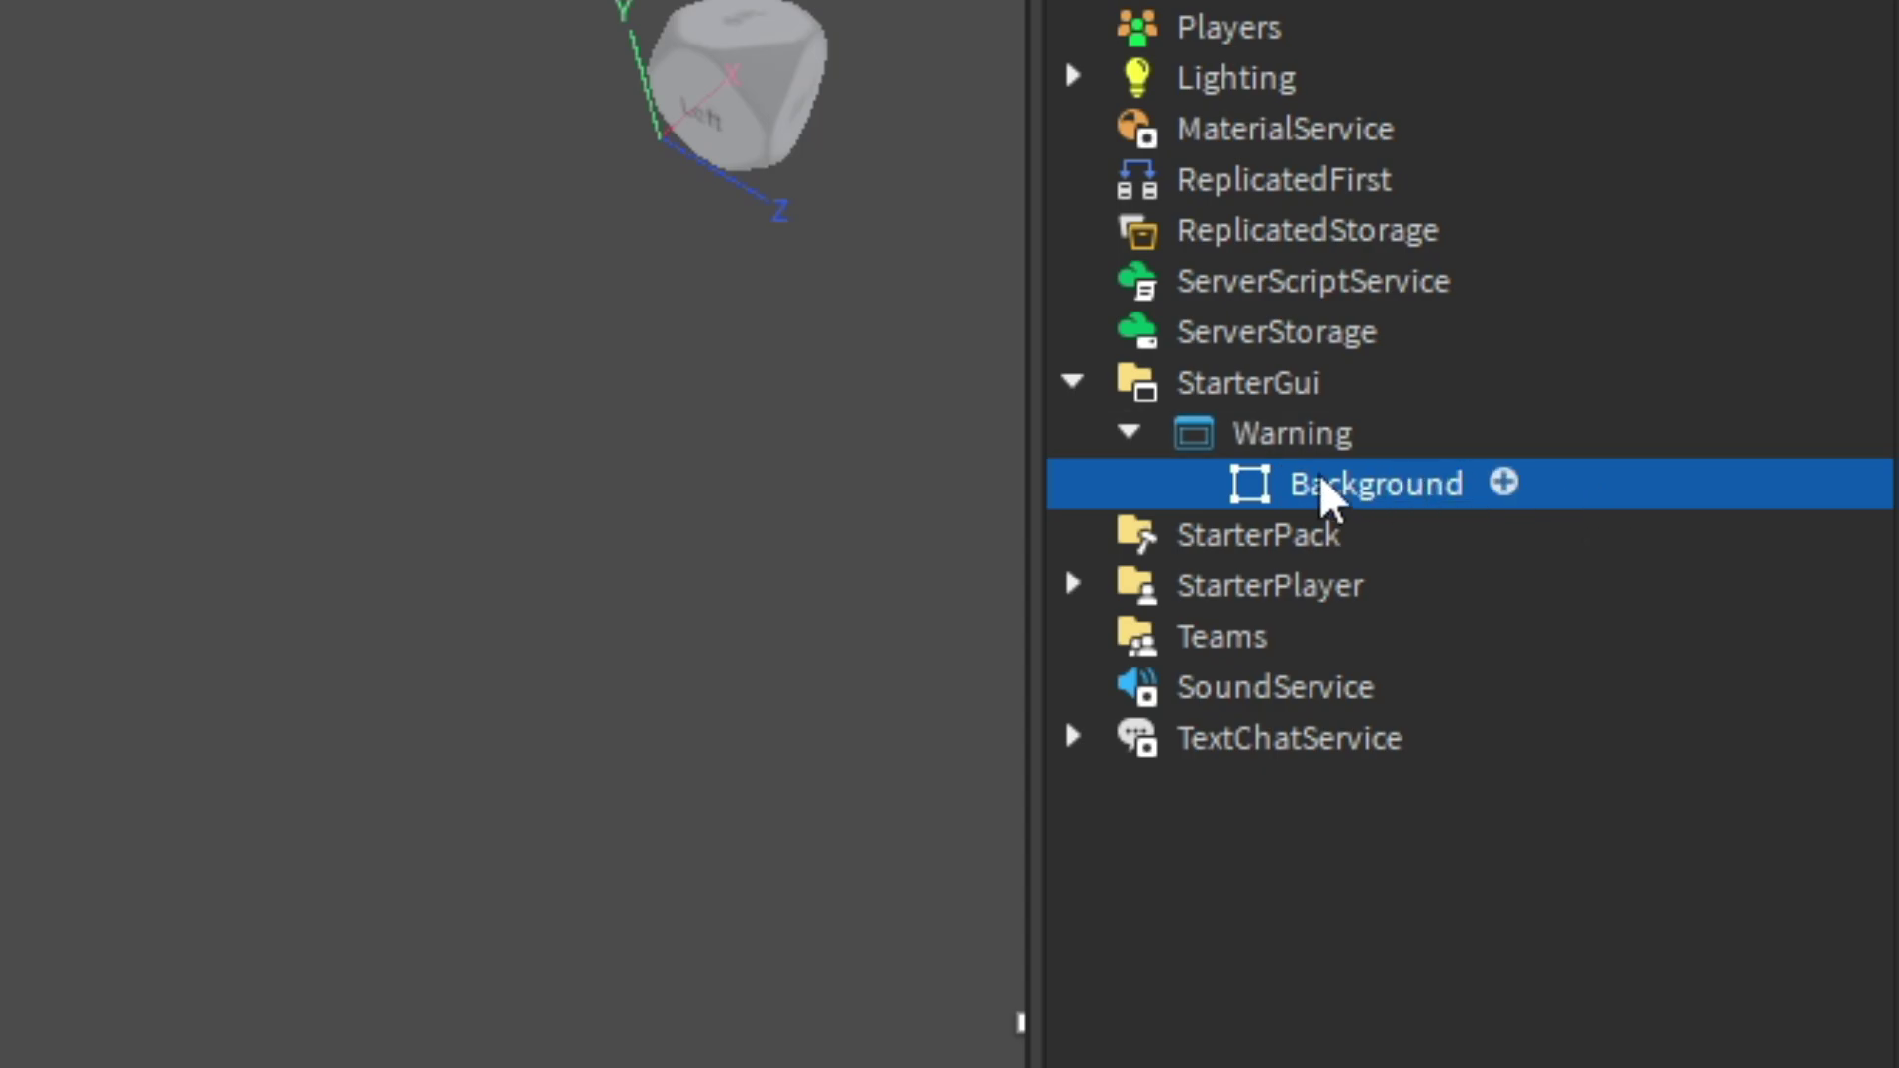
left_click(1506, 487)
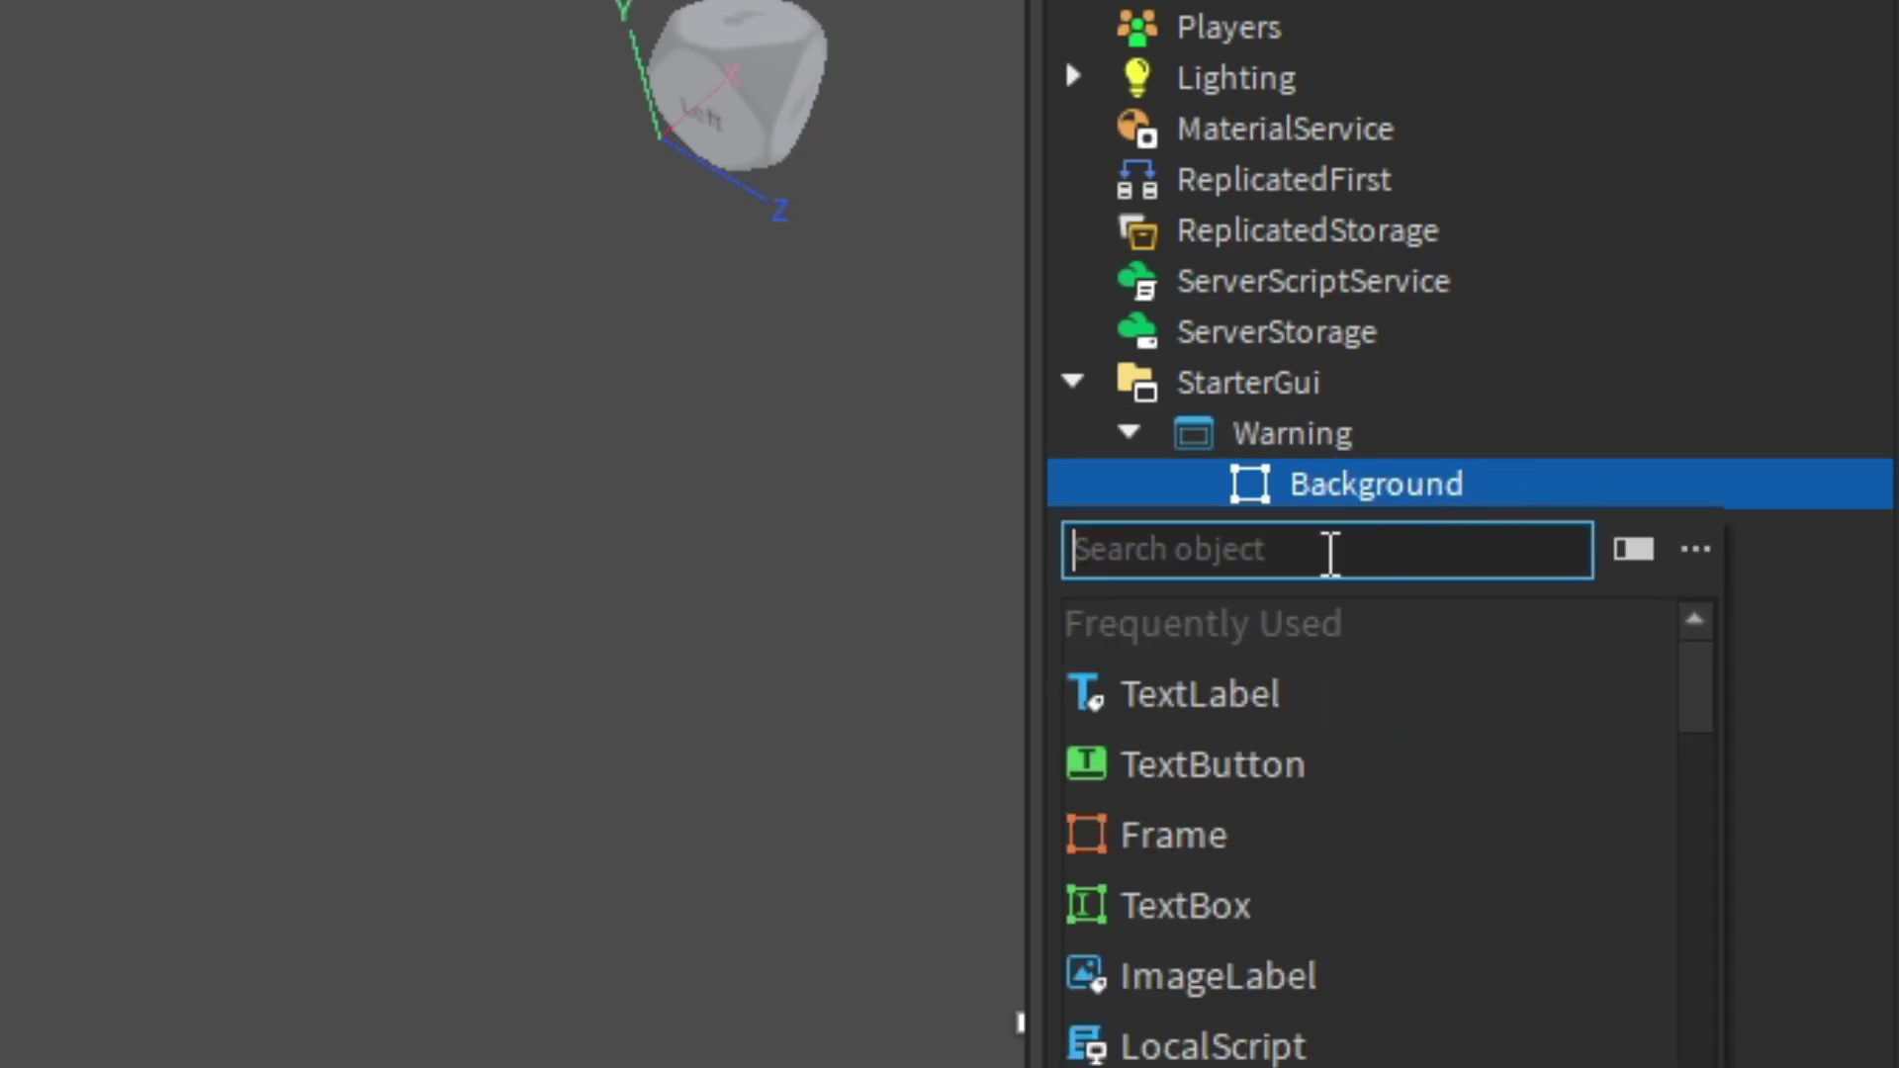
type("text")
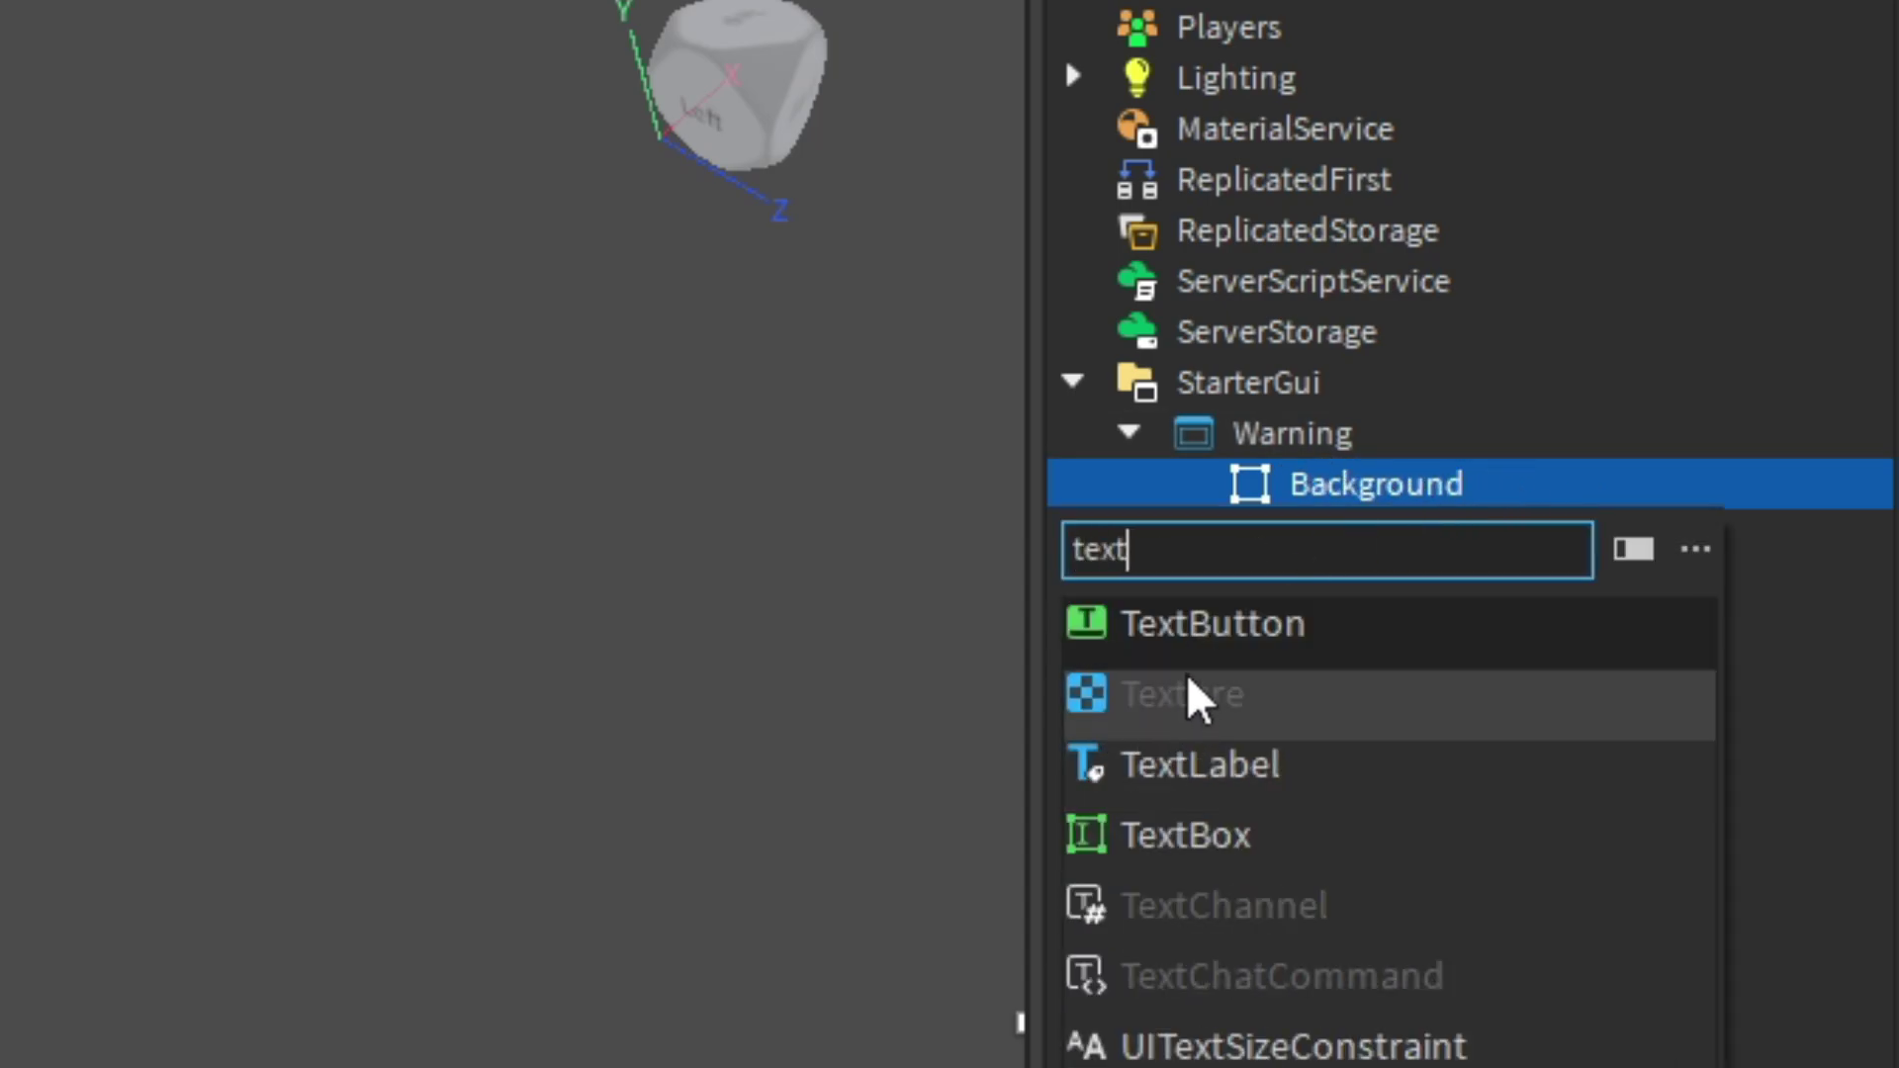
left_click(1178, 774)
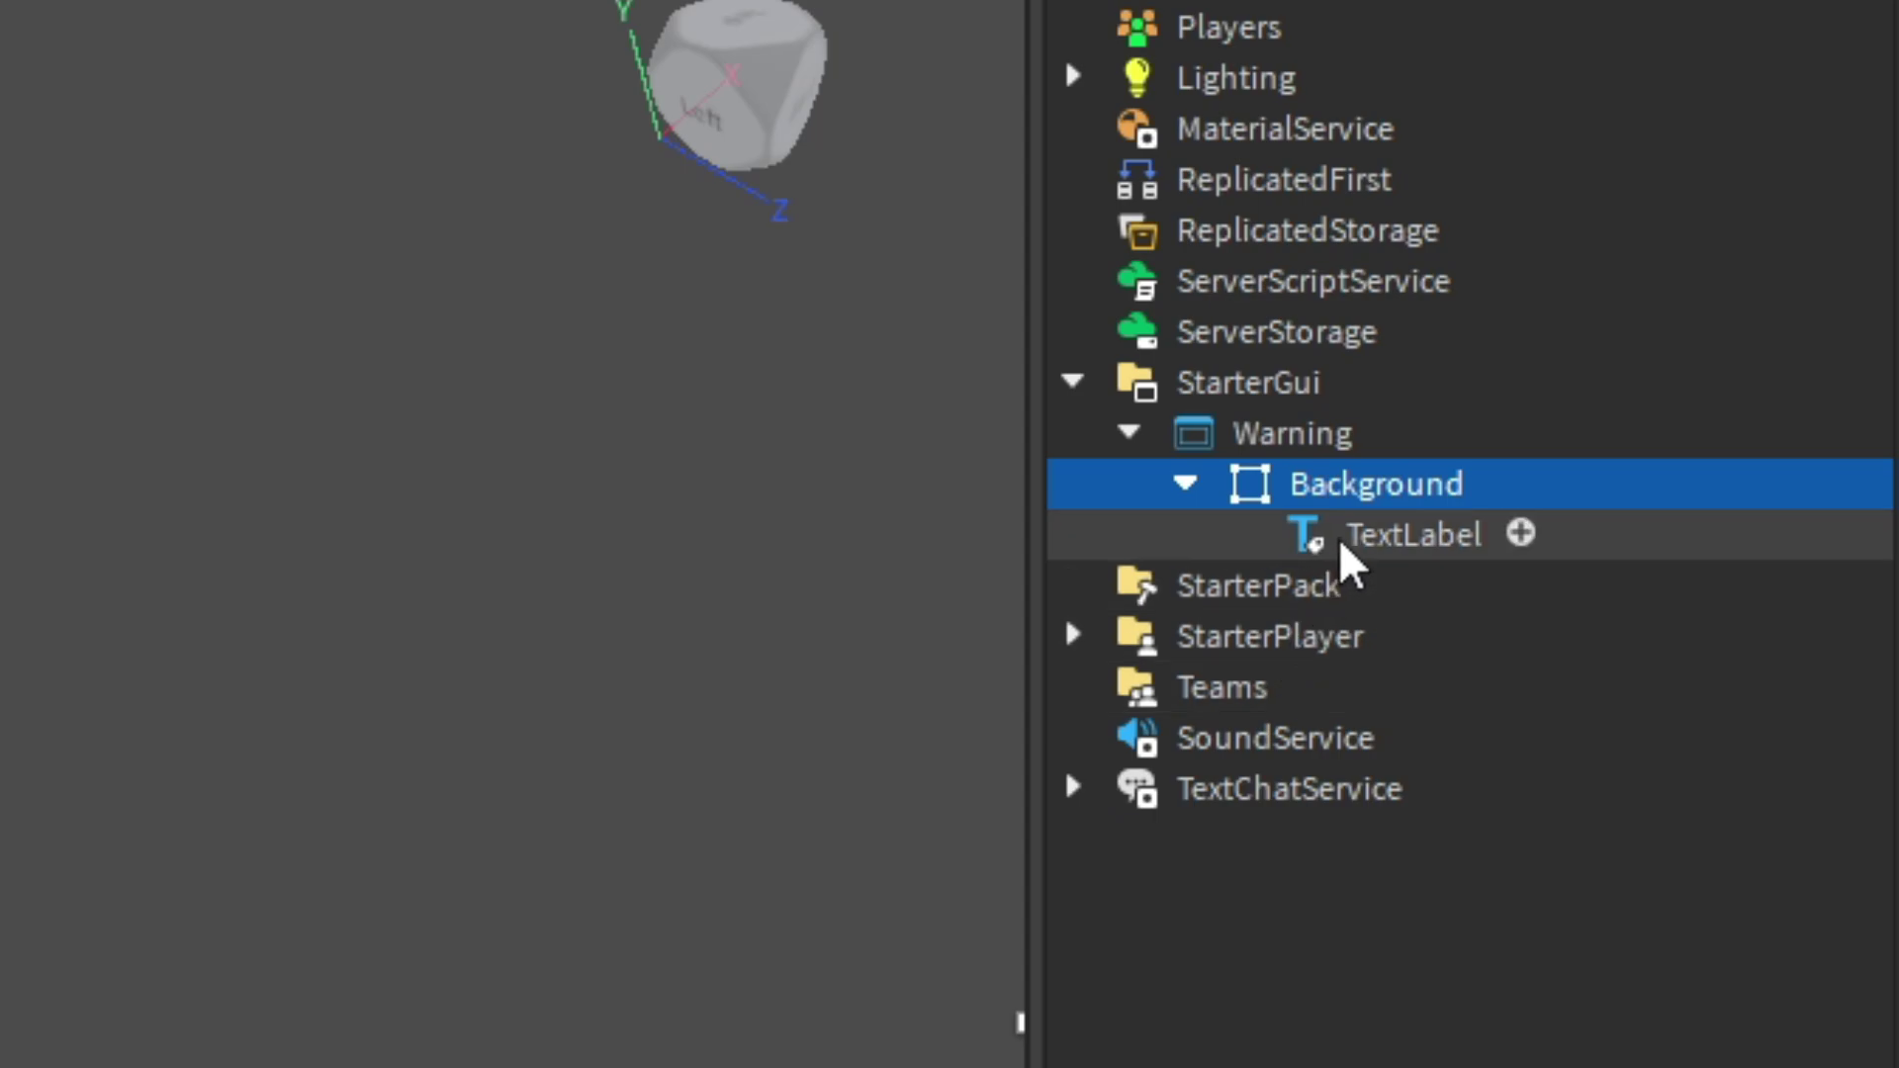
left_click(1397, 542)
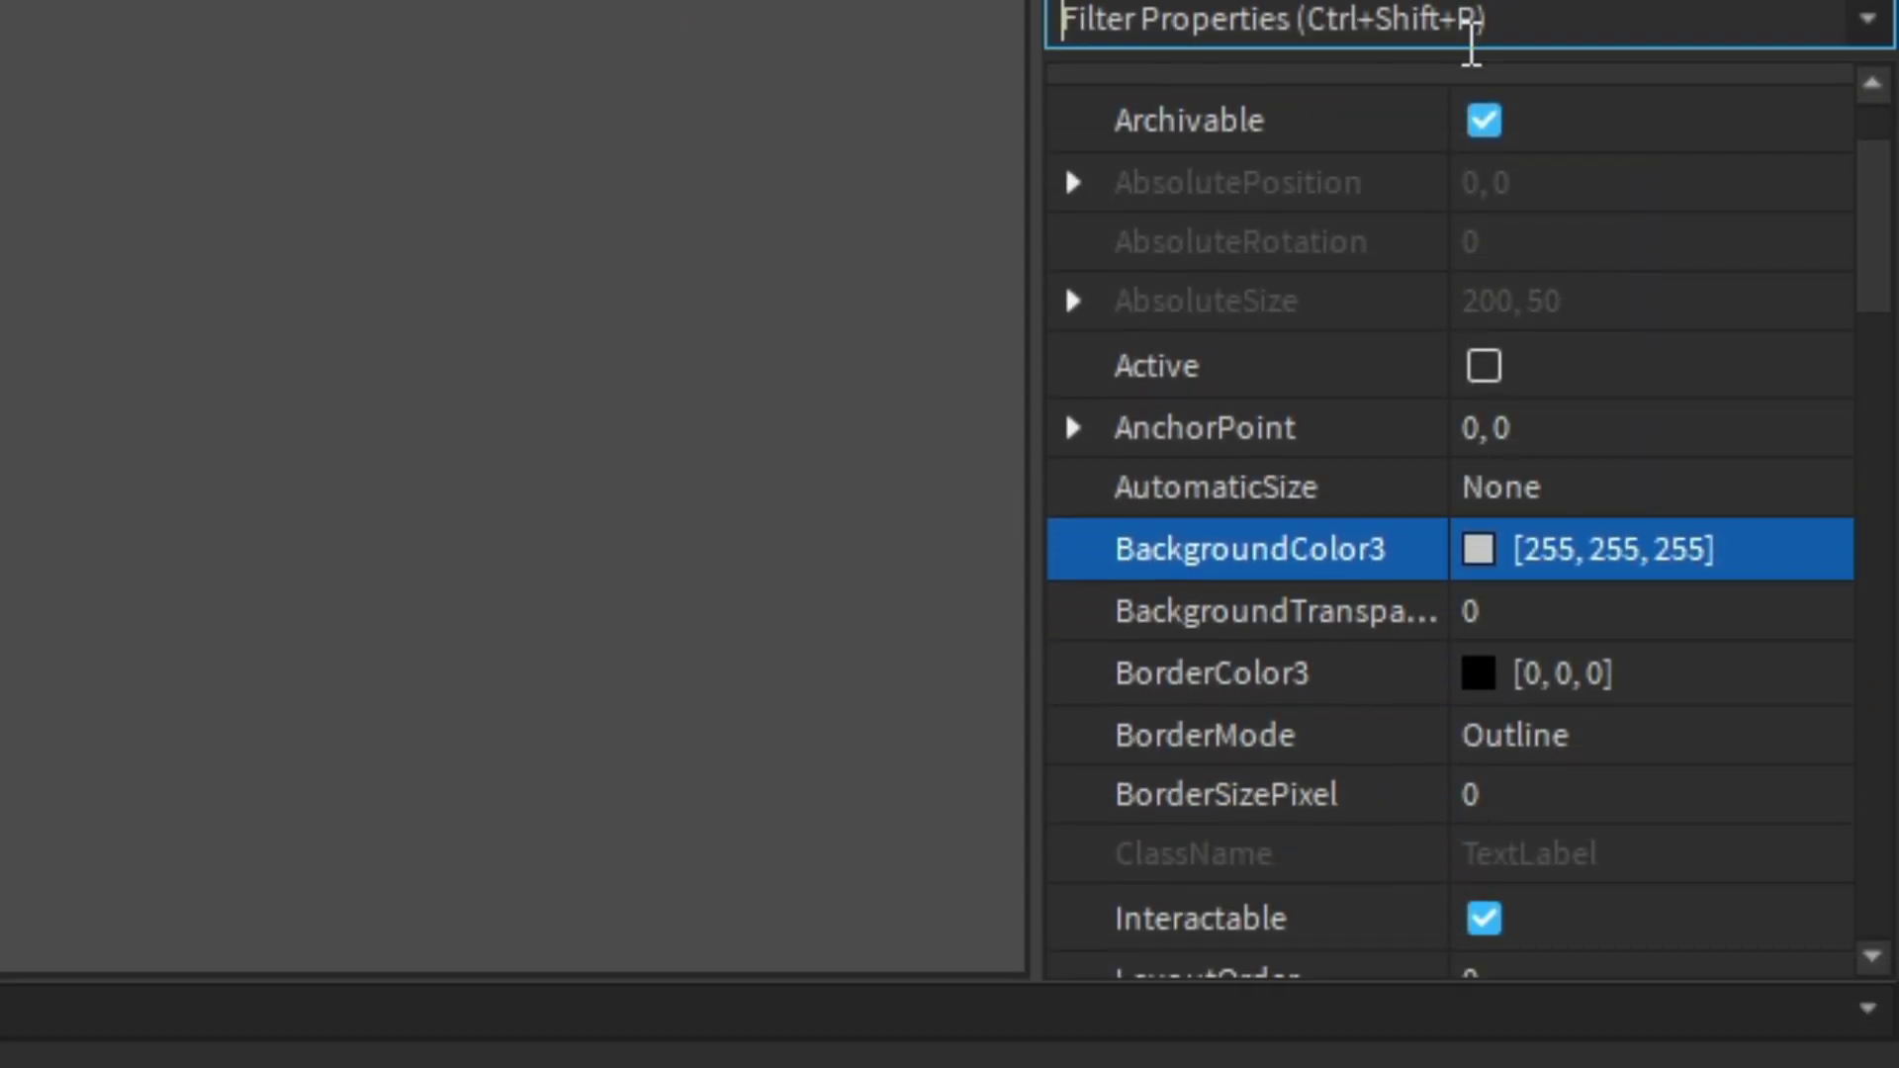
- Set the TextLabel's BackgroundTransparency to 1
scroll(1351, 614, "down", 3)
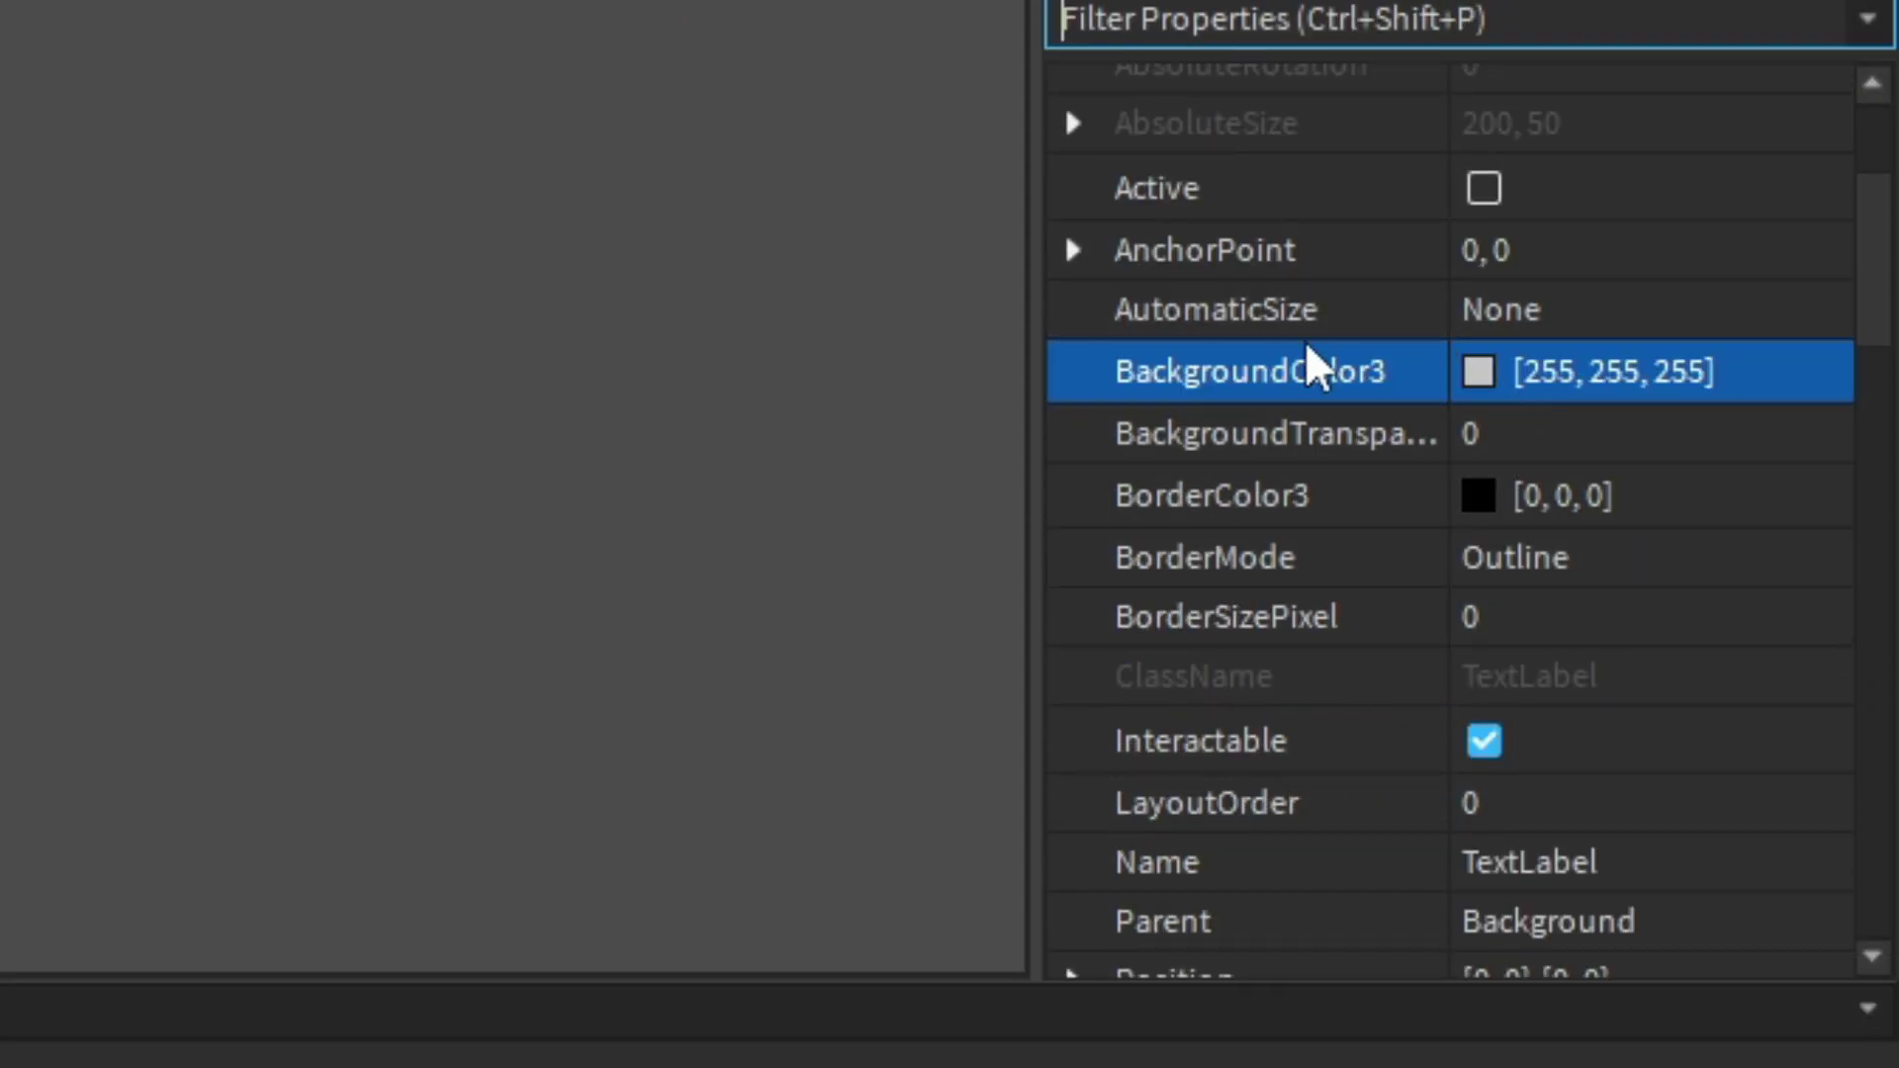
left_click(1576, 435)
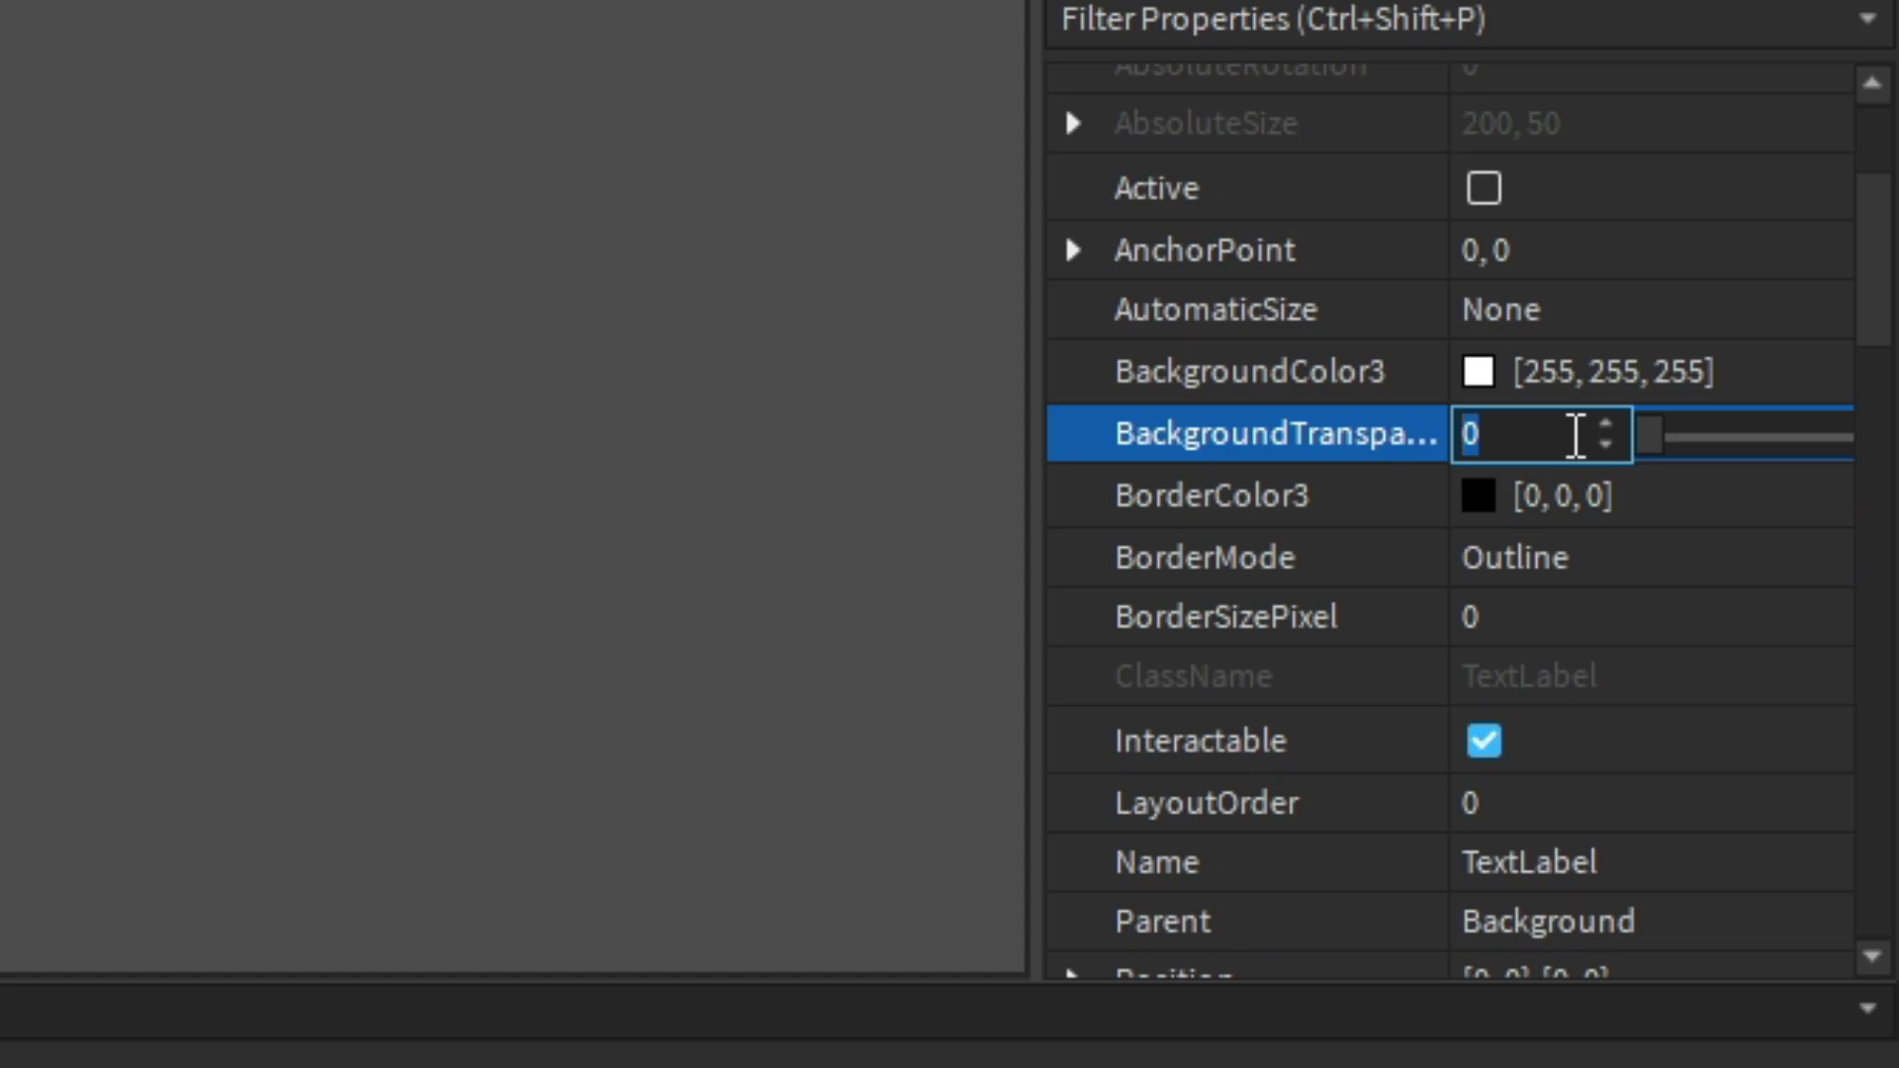
type("1")
key("Return")
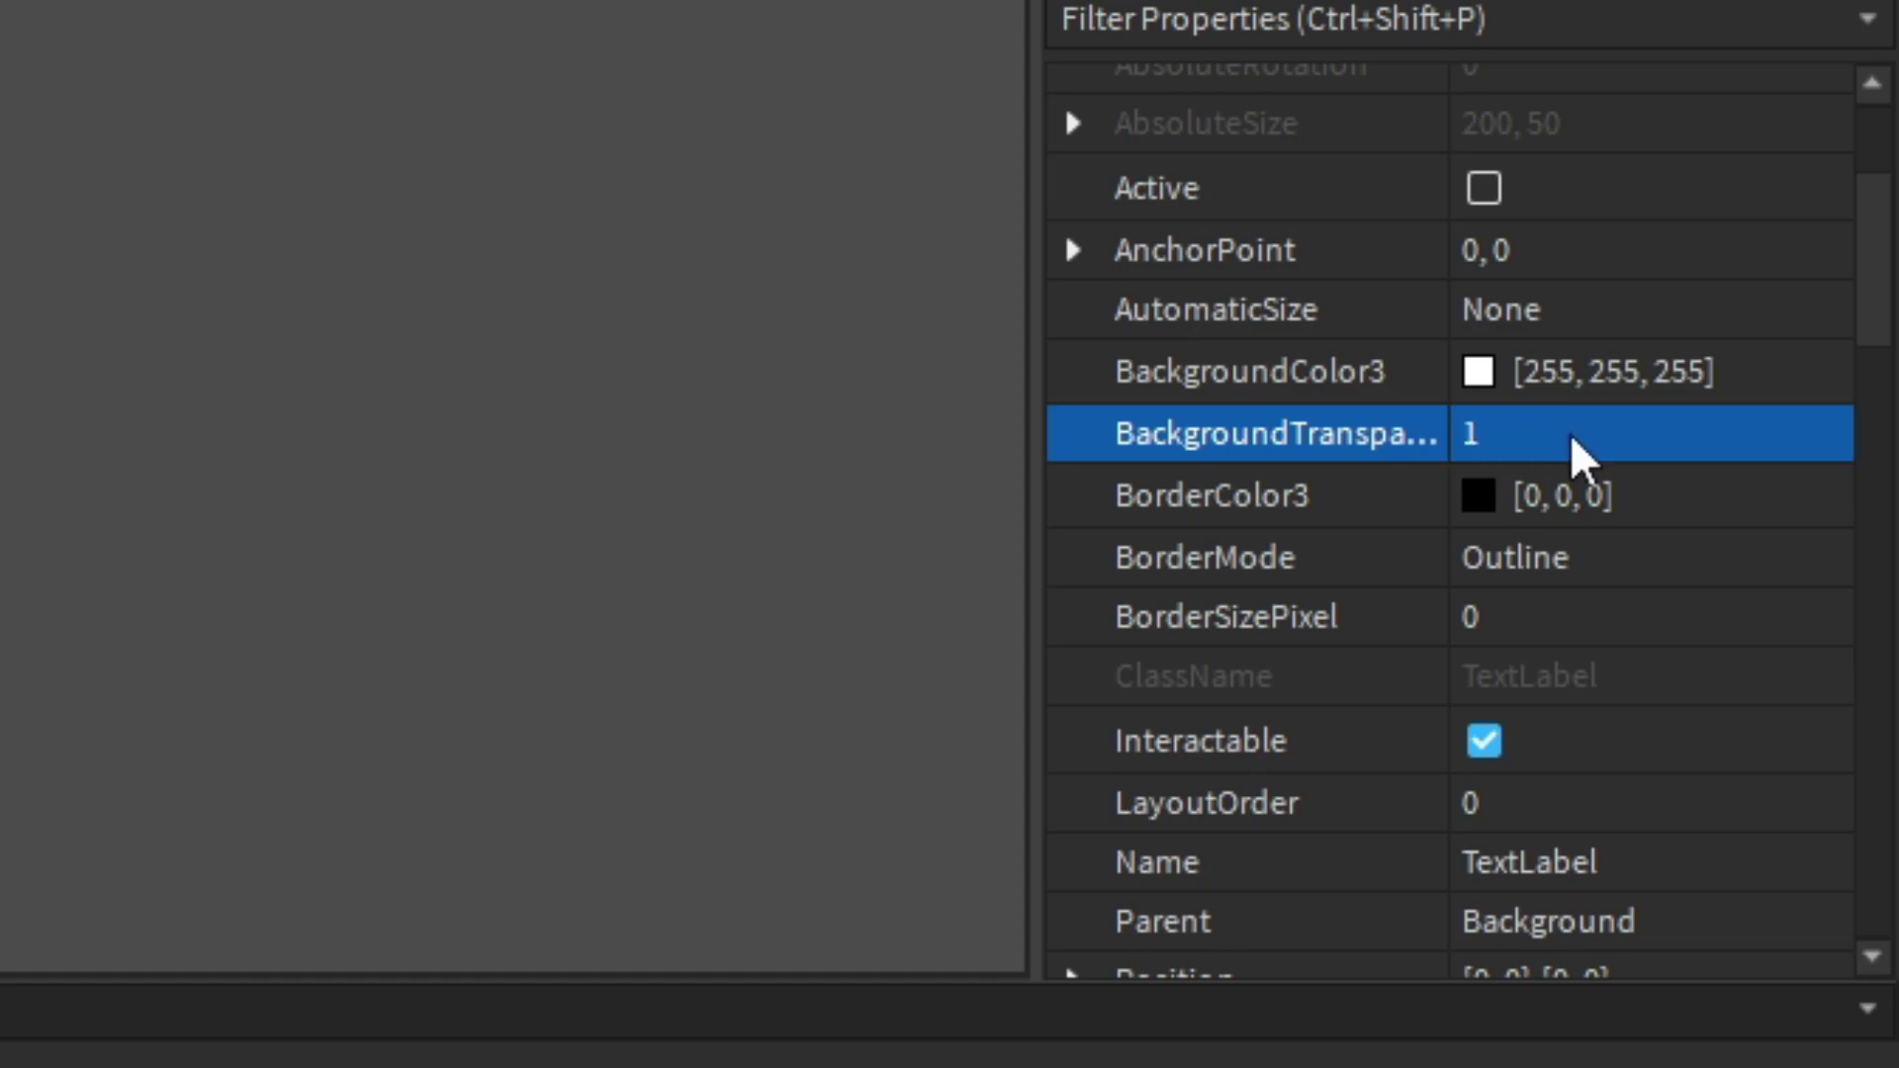
- Resize the TextLabel to 492 x 175 and drag it up near the viewport's top
left_click_drag(525, 388, 1898, 840)
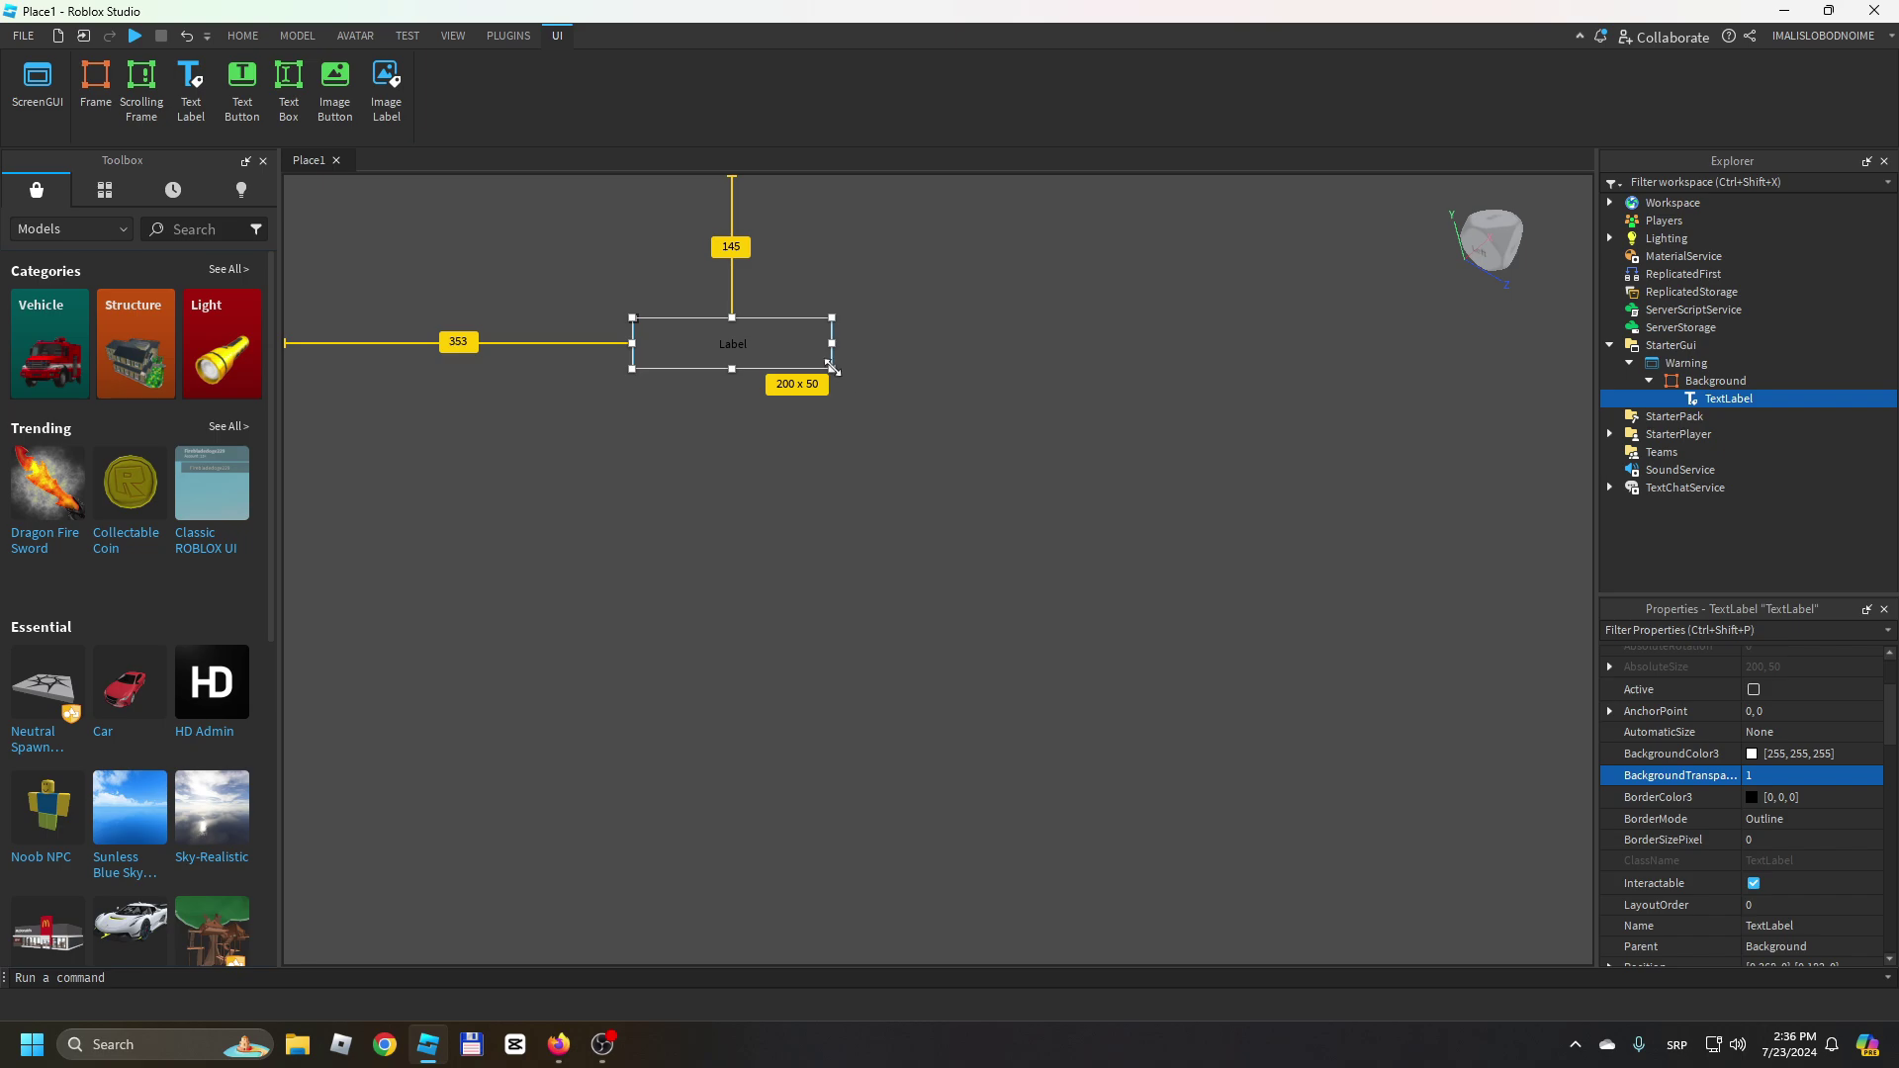
left_click_drag(832, 367, 1122, 491)
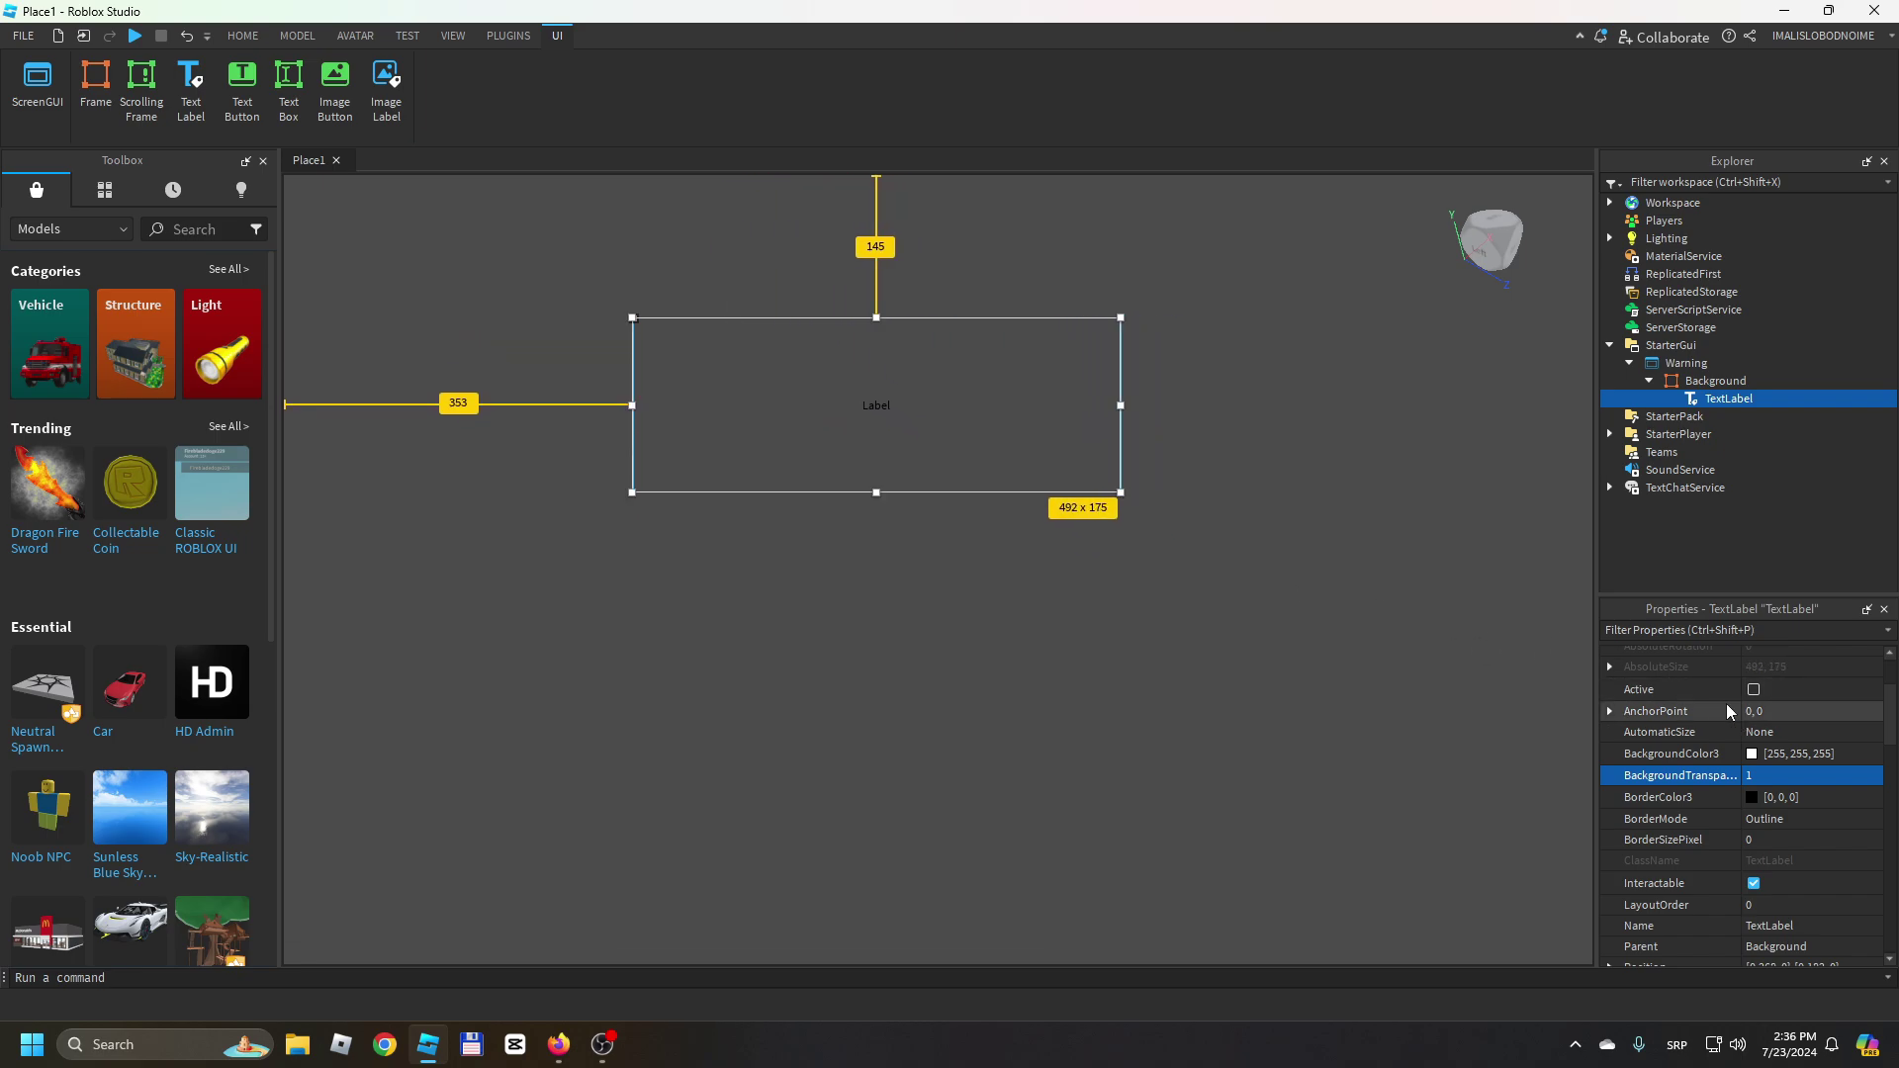
left_click_drag(912, 394, 970, 287)
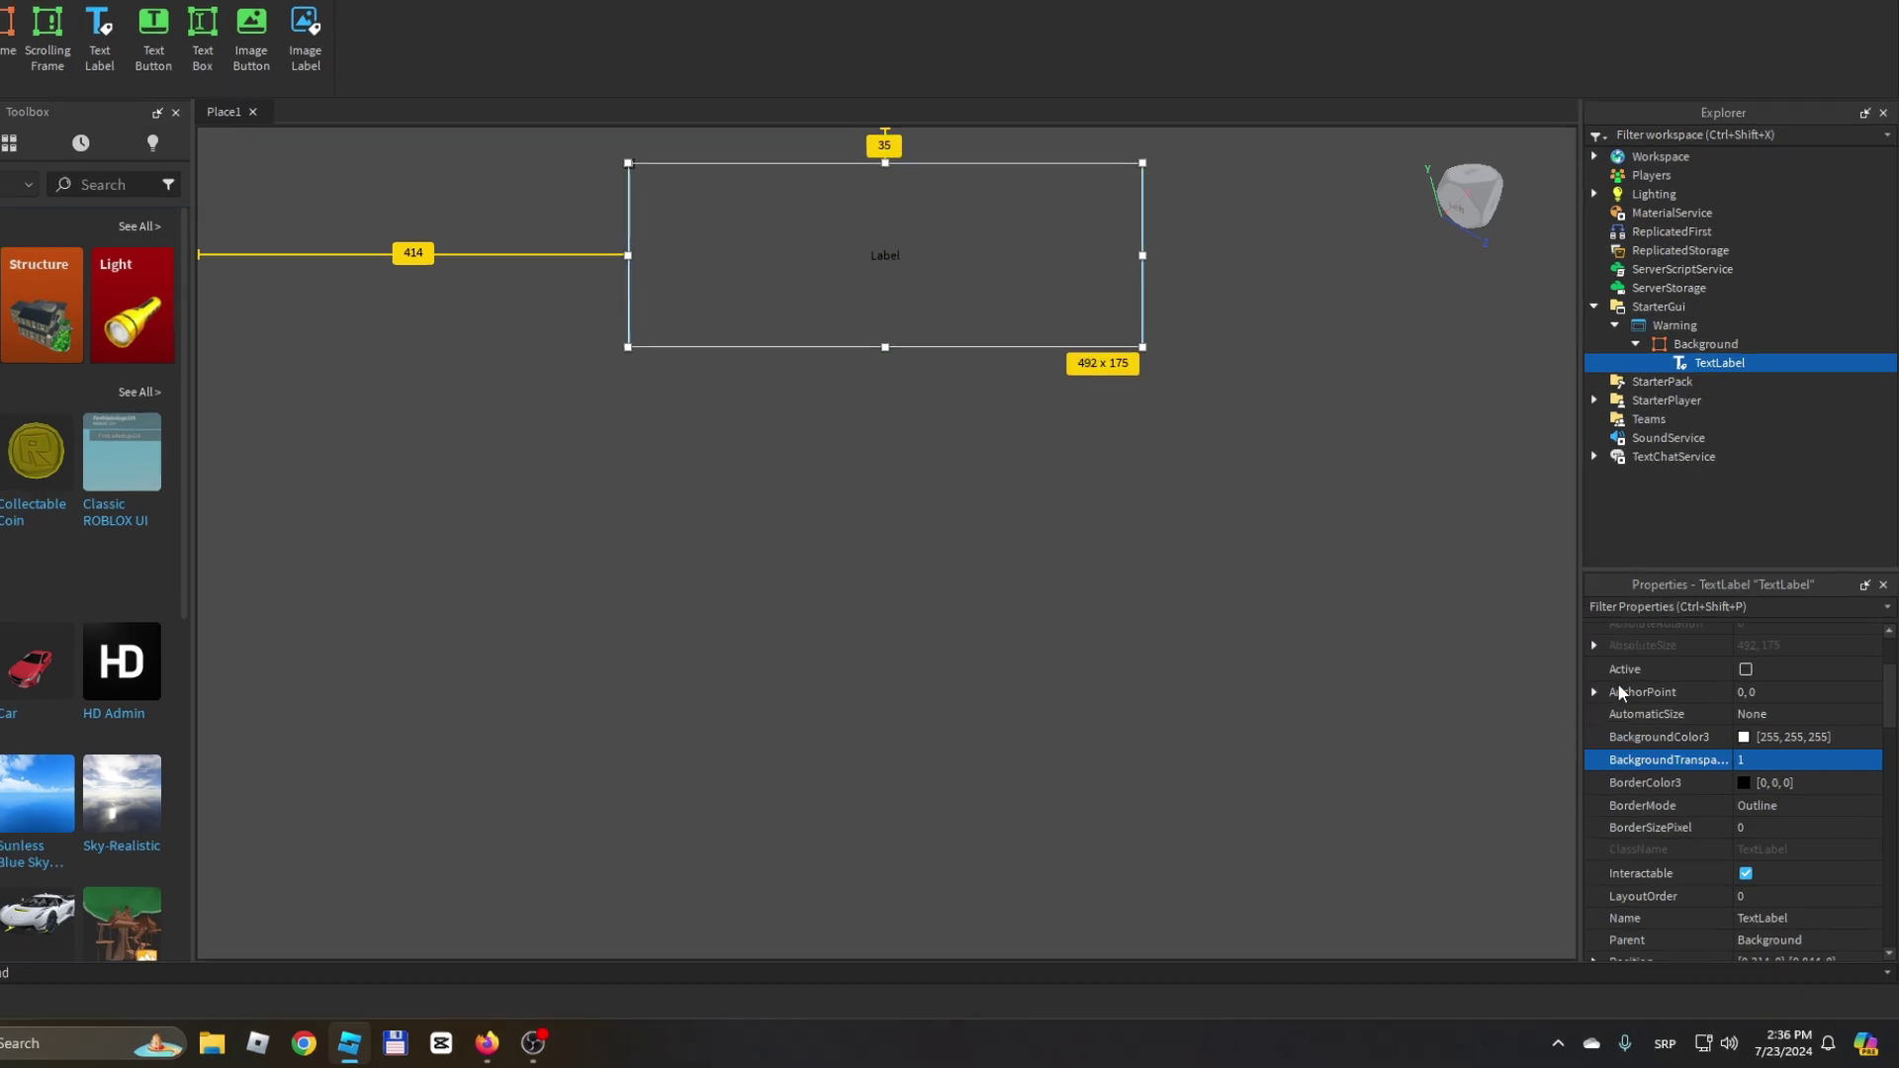
- Set the TextLabel's FontFace to Fredoka One and adjust its bold and italic style
scroll(1751, 792, "down", 8)
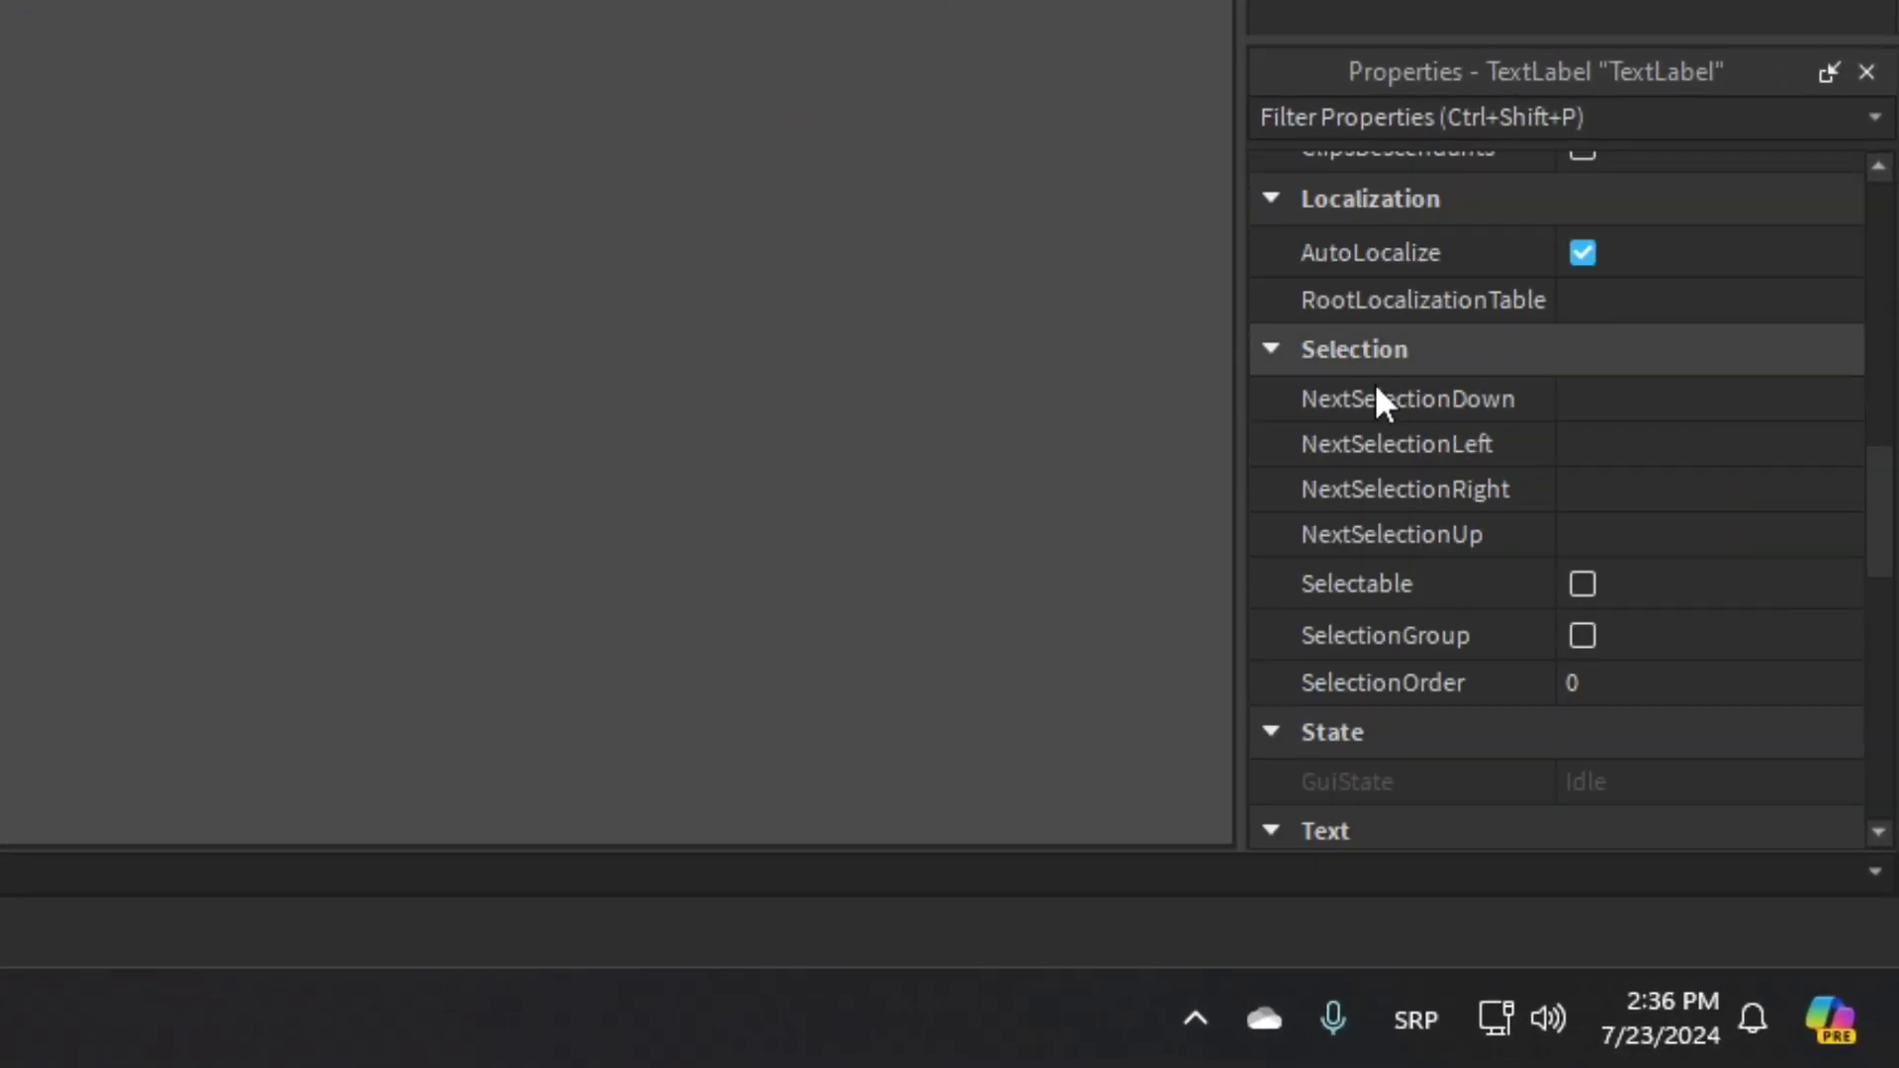
scroll(1560, 402, "down", 5)
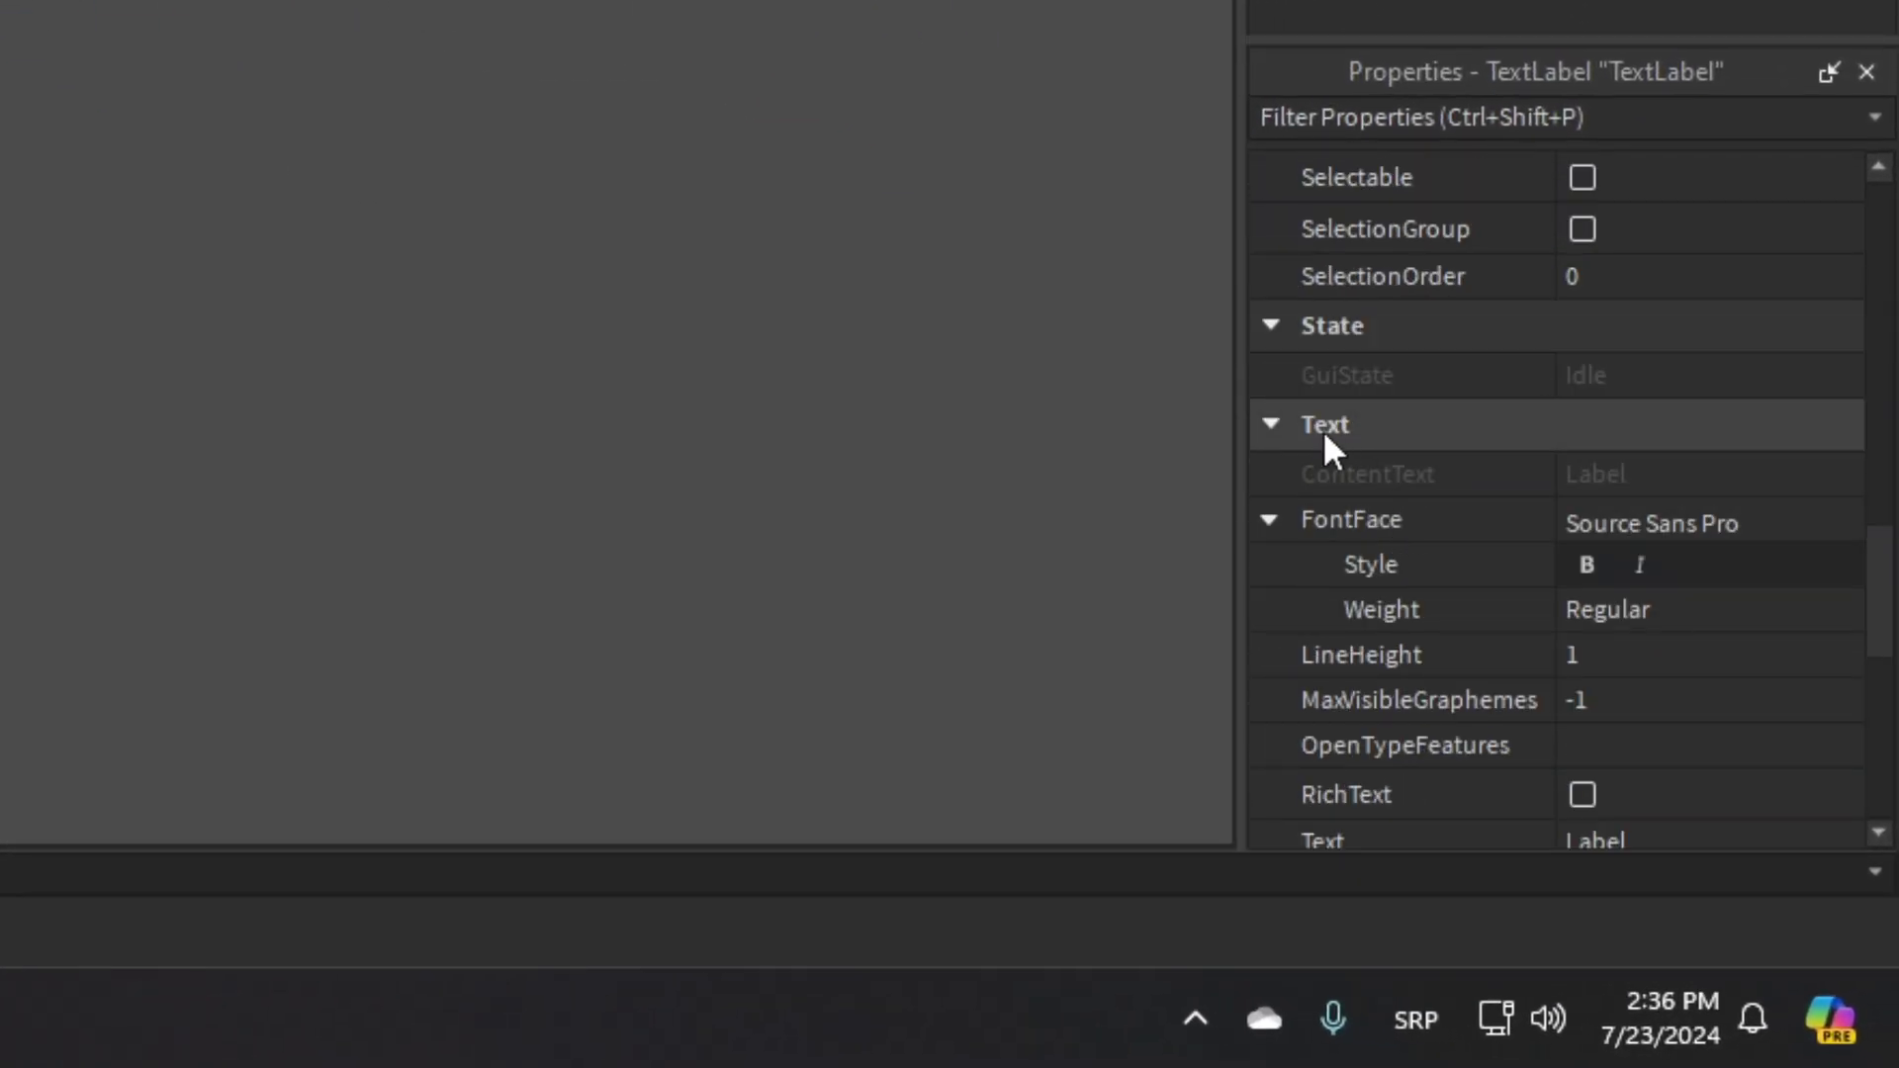
scroll(1331, 430, "down", 2)
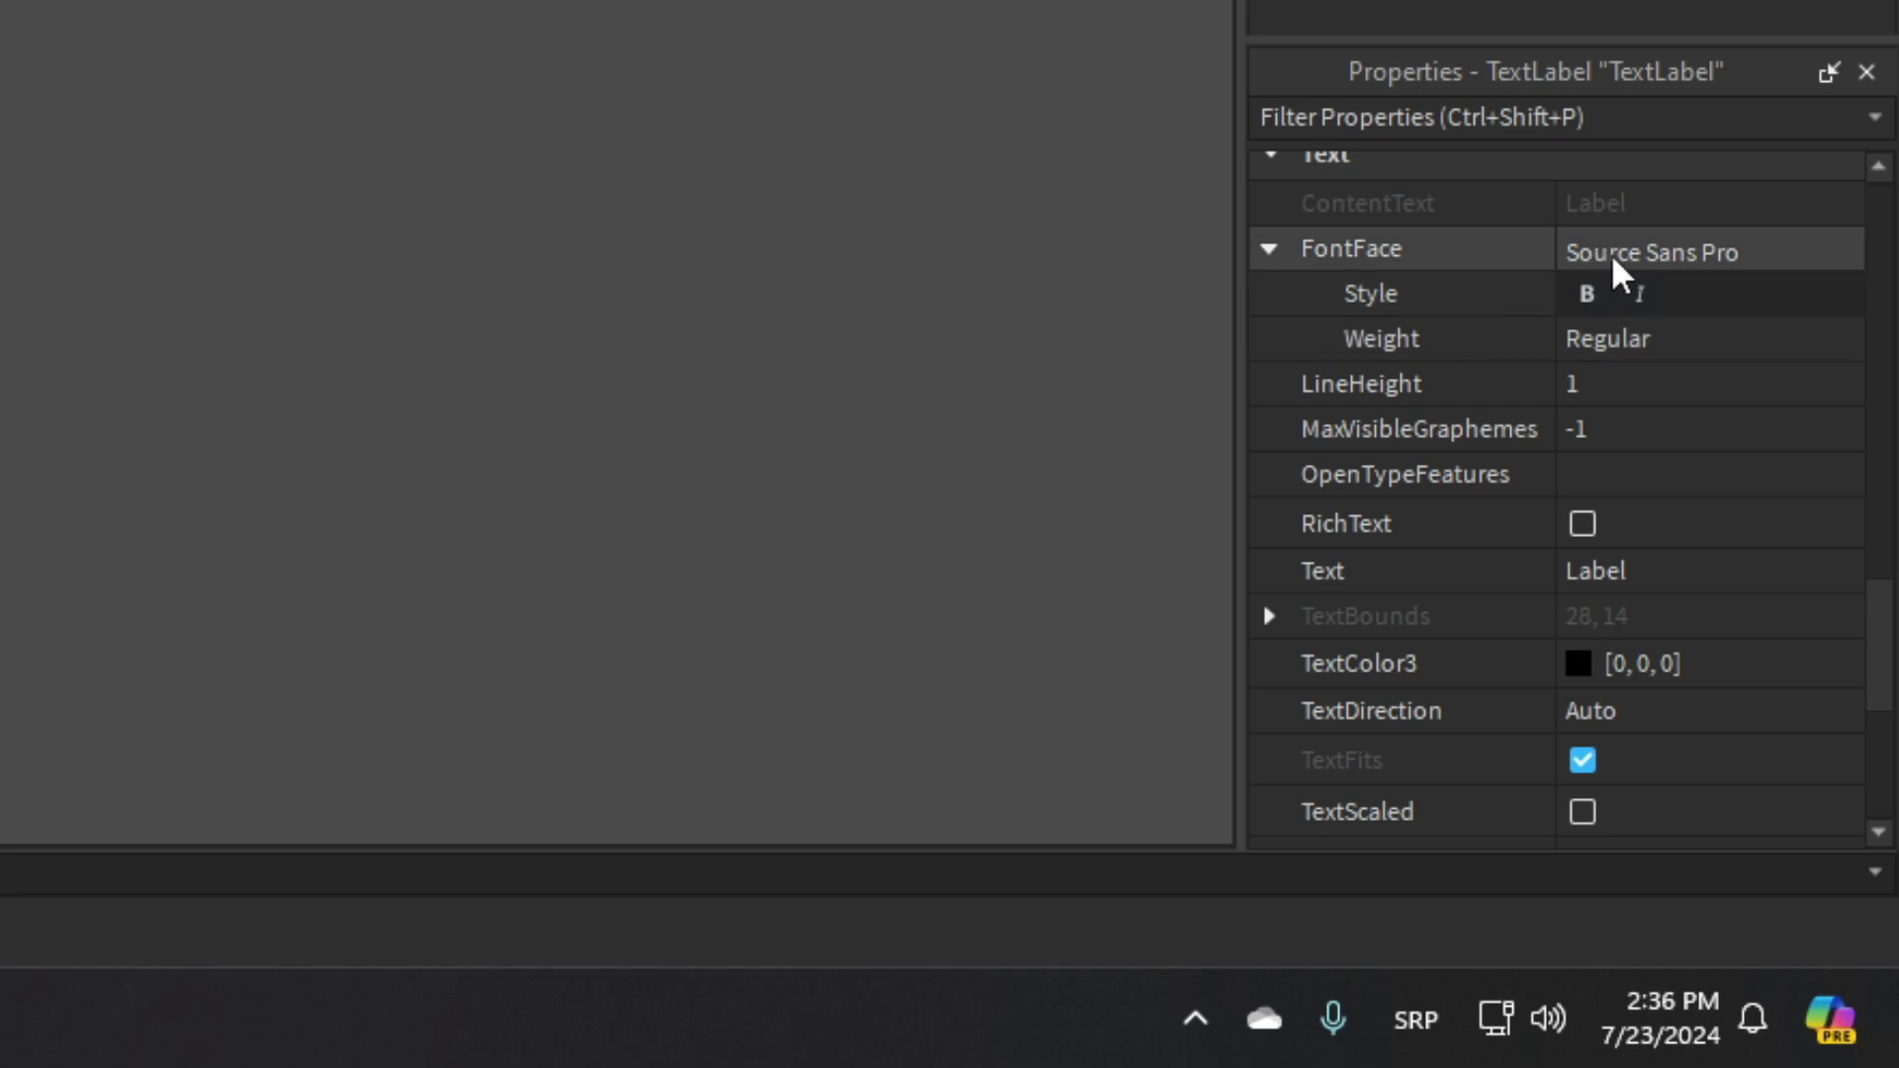
left_click(1561, 255)
left_click(1563, 255)
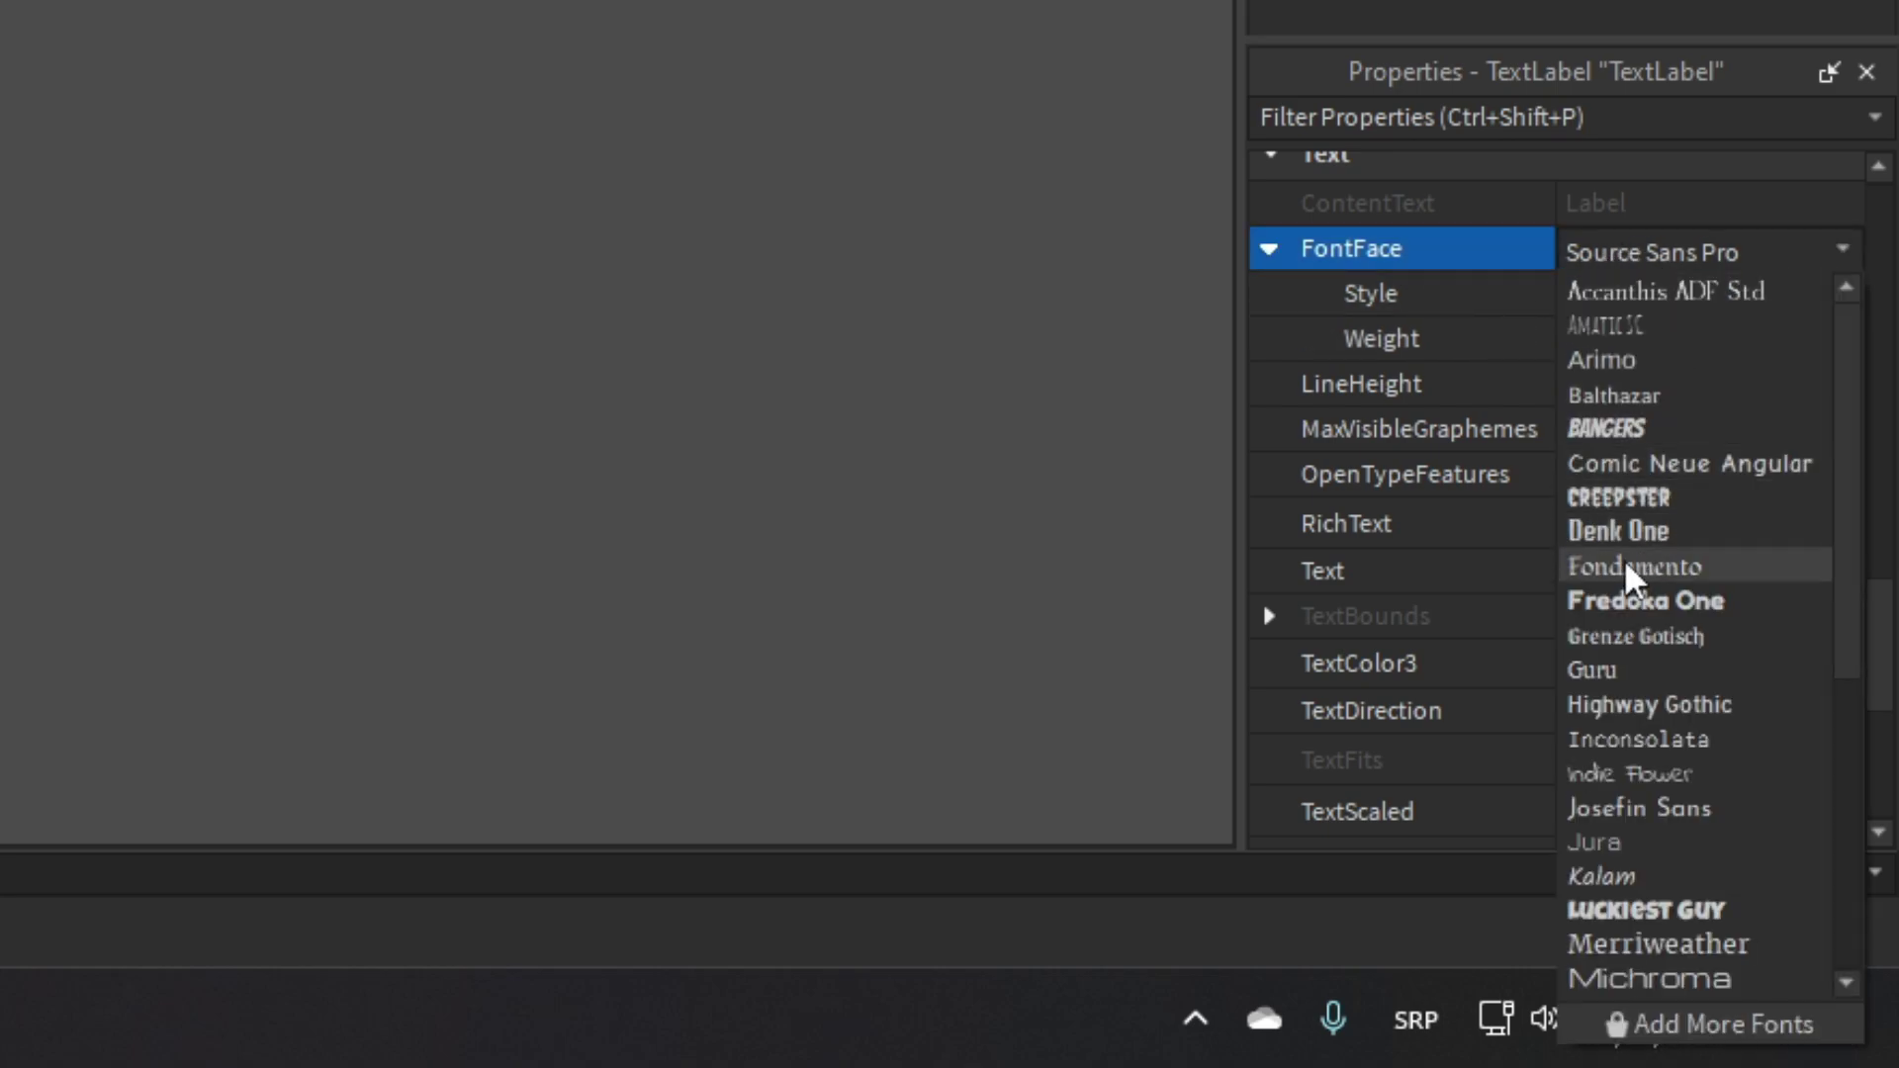
left_click(1681, 599)
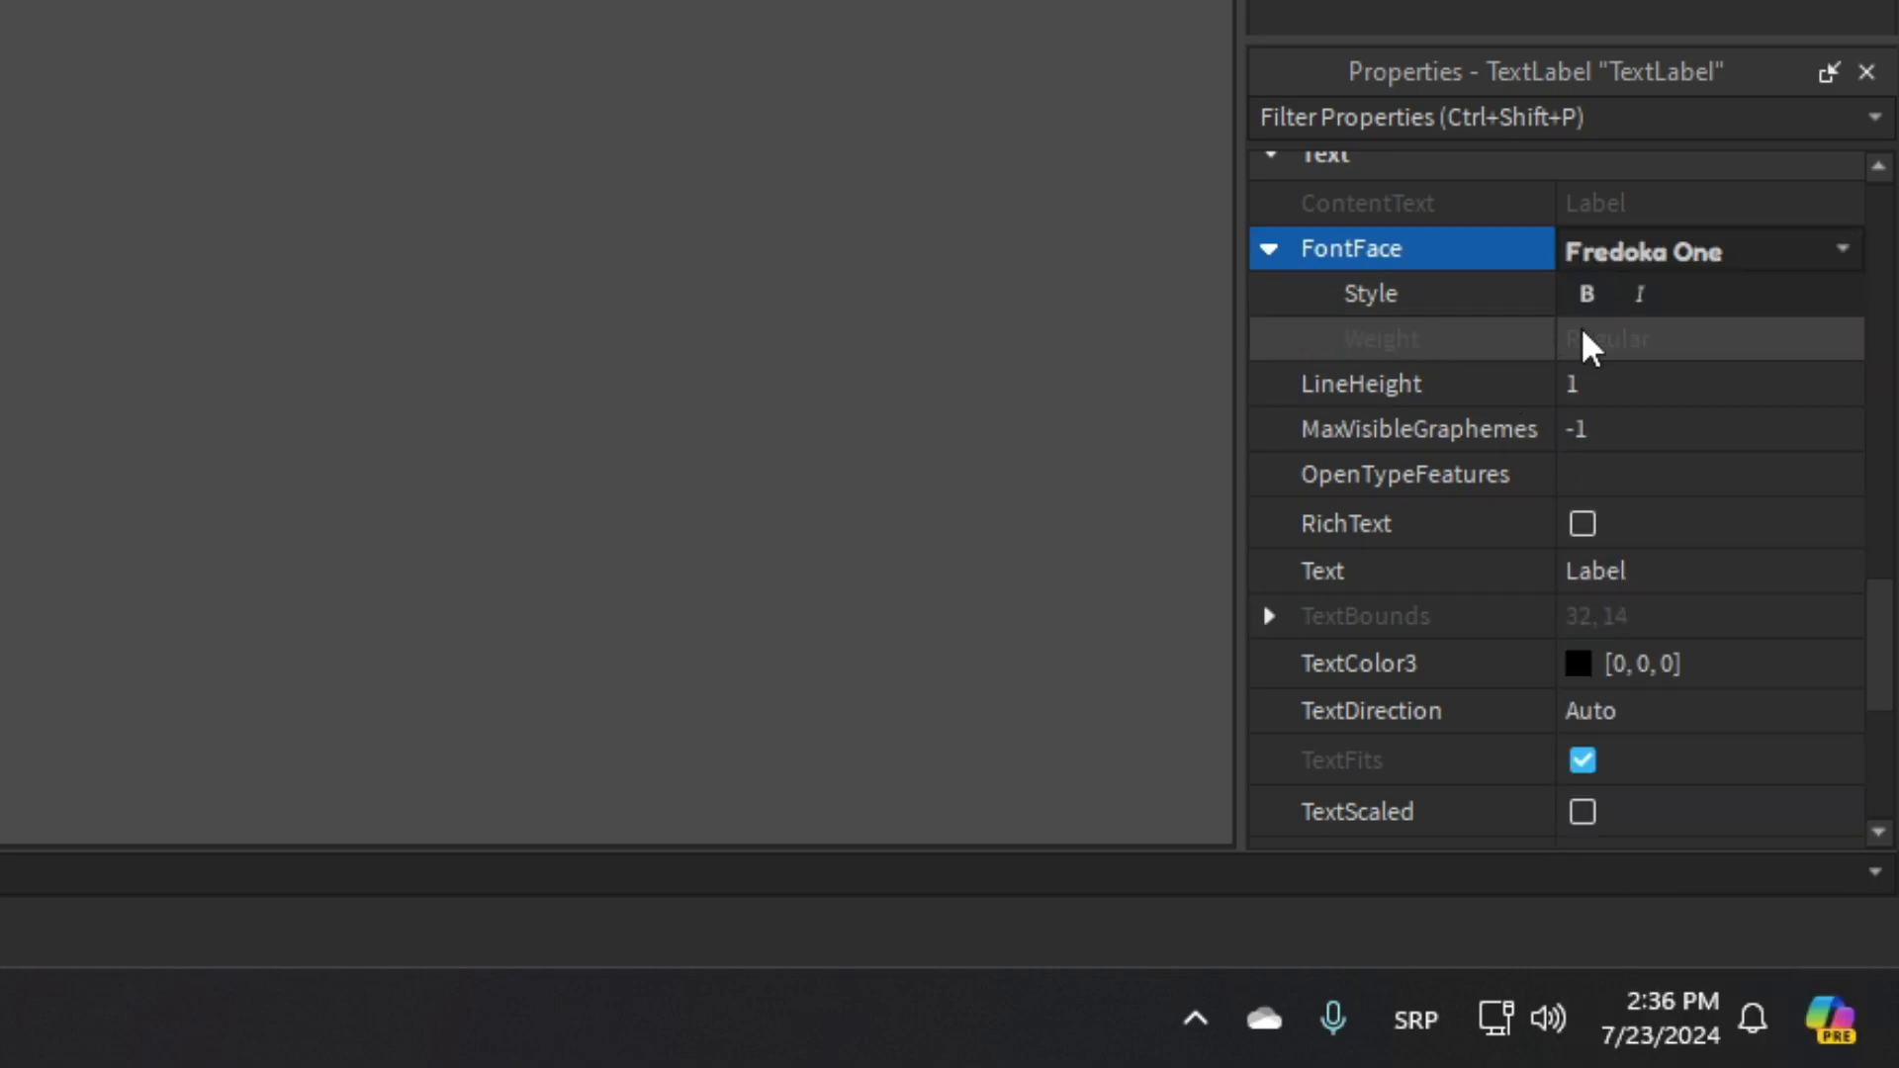
left_click(1586, 295)
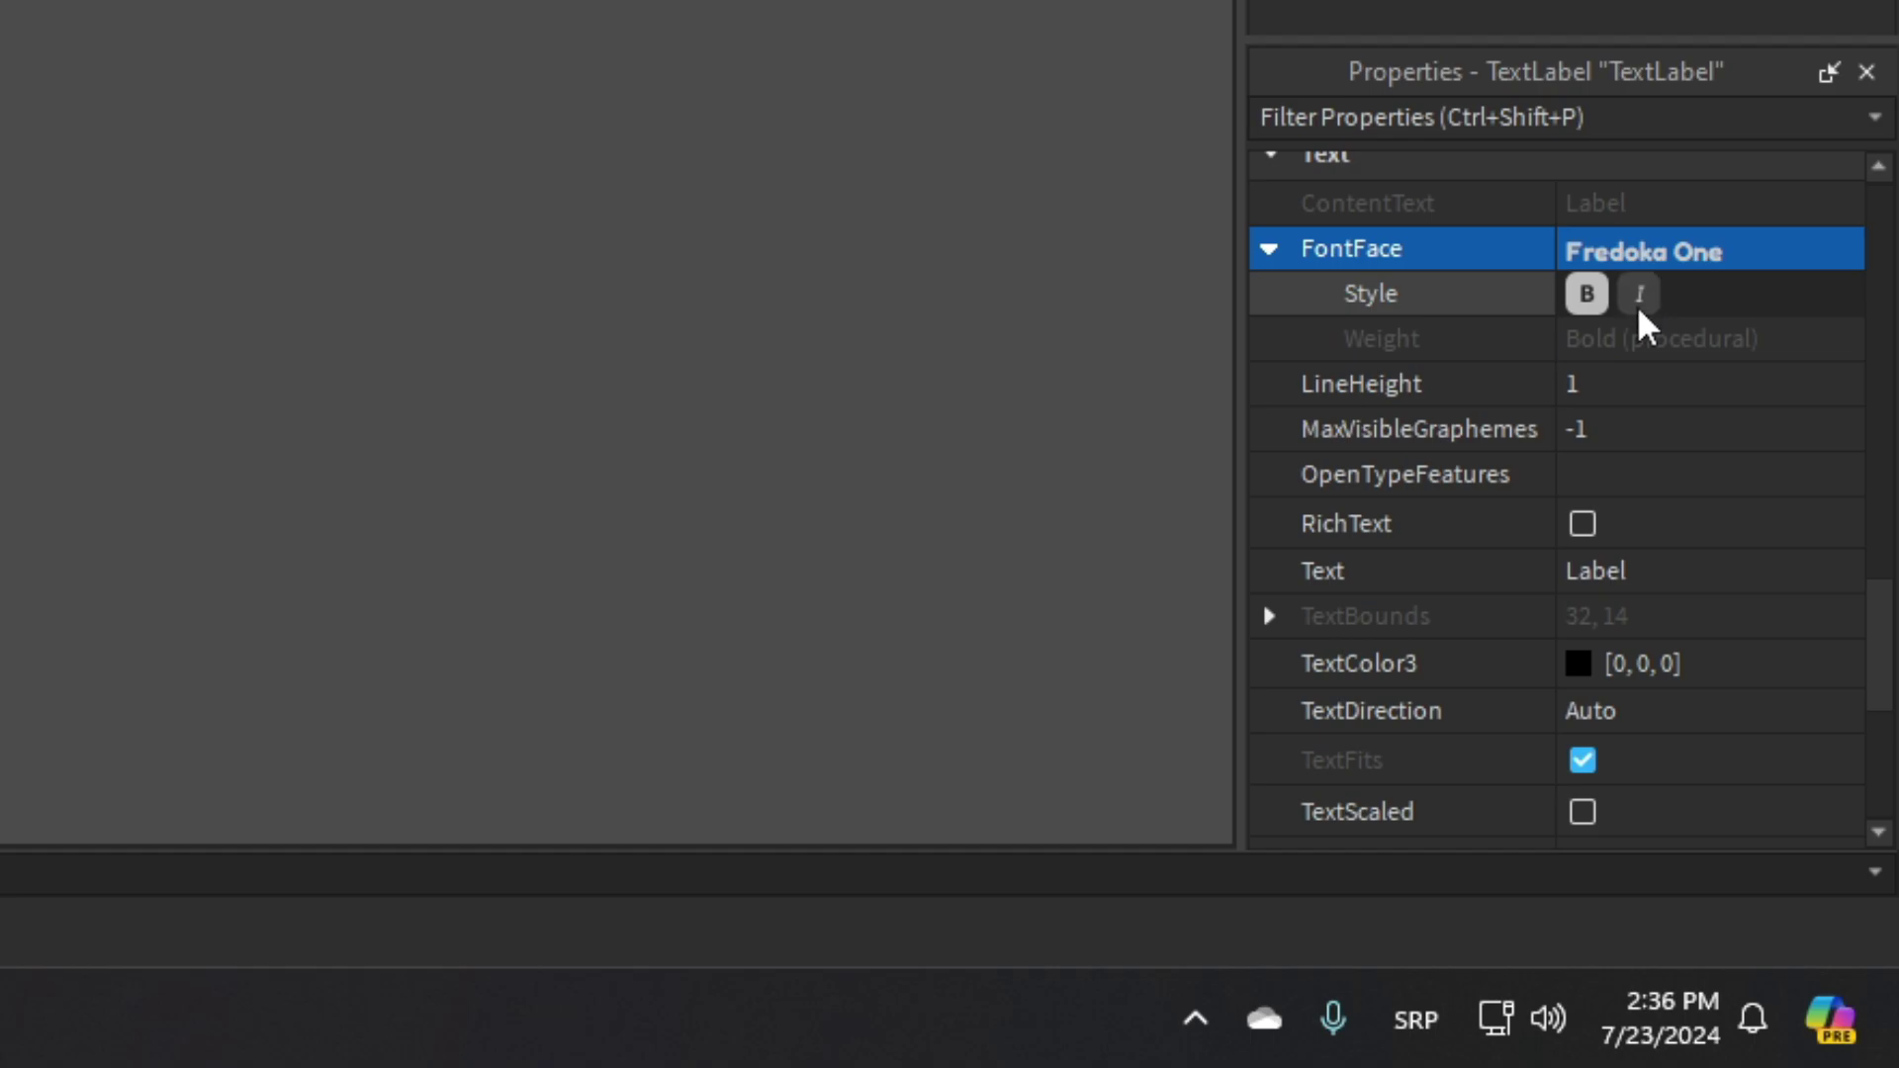
left_click(1639, 295)
- Turn on TextScaled, re-centre the label, and shorten it to 492 x 118
scroll(1658, 305, "down", 2)
scroll(1649, 369, "down", 2)
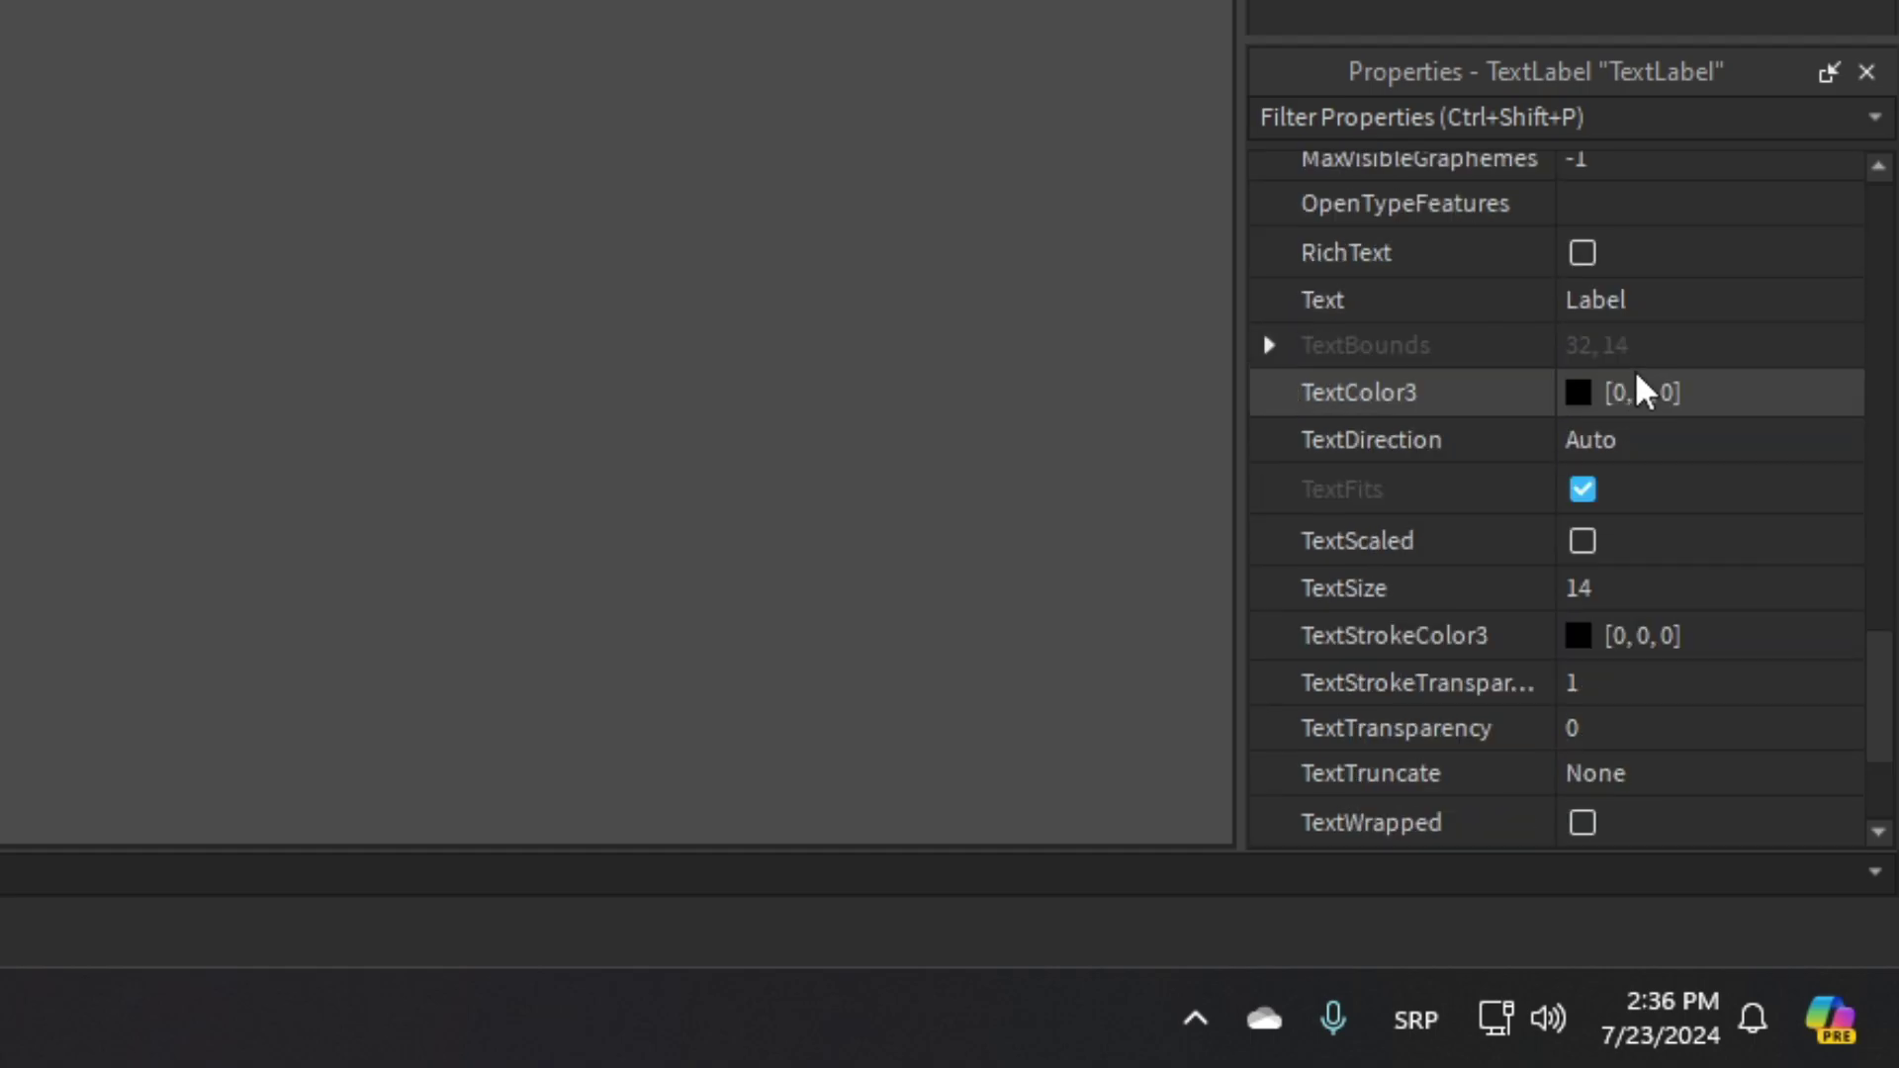
scroll(1640, 389, "down", 2)
left_click(1583, 408)
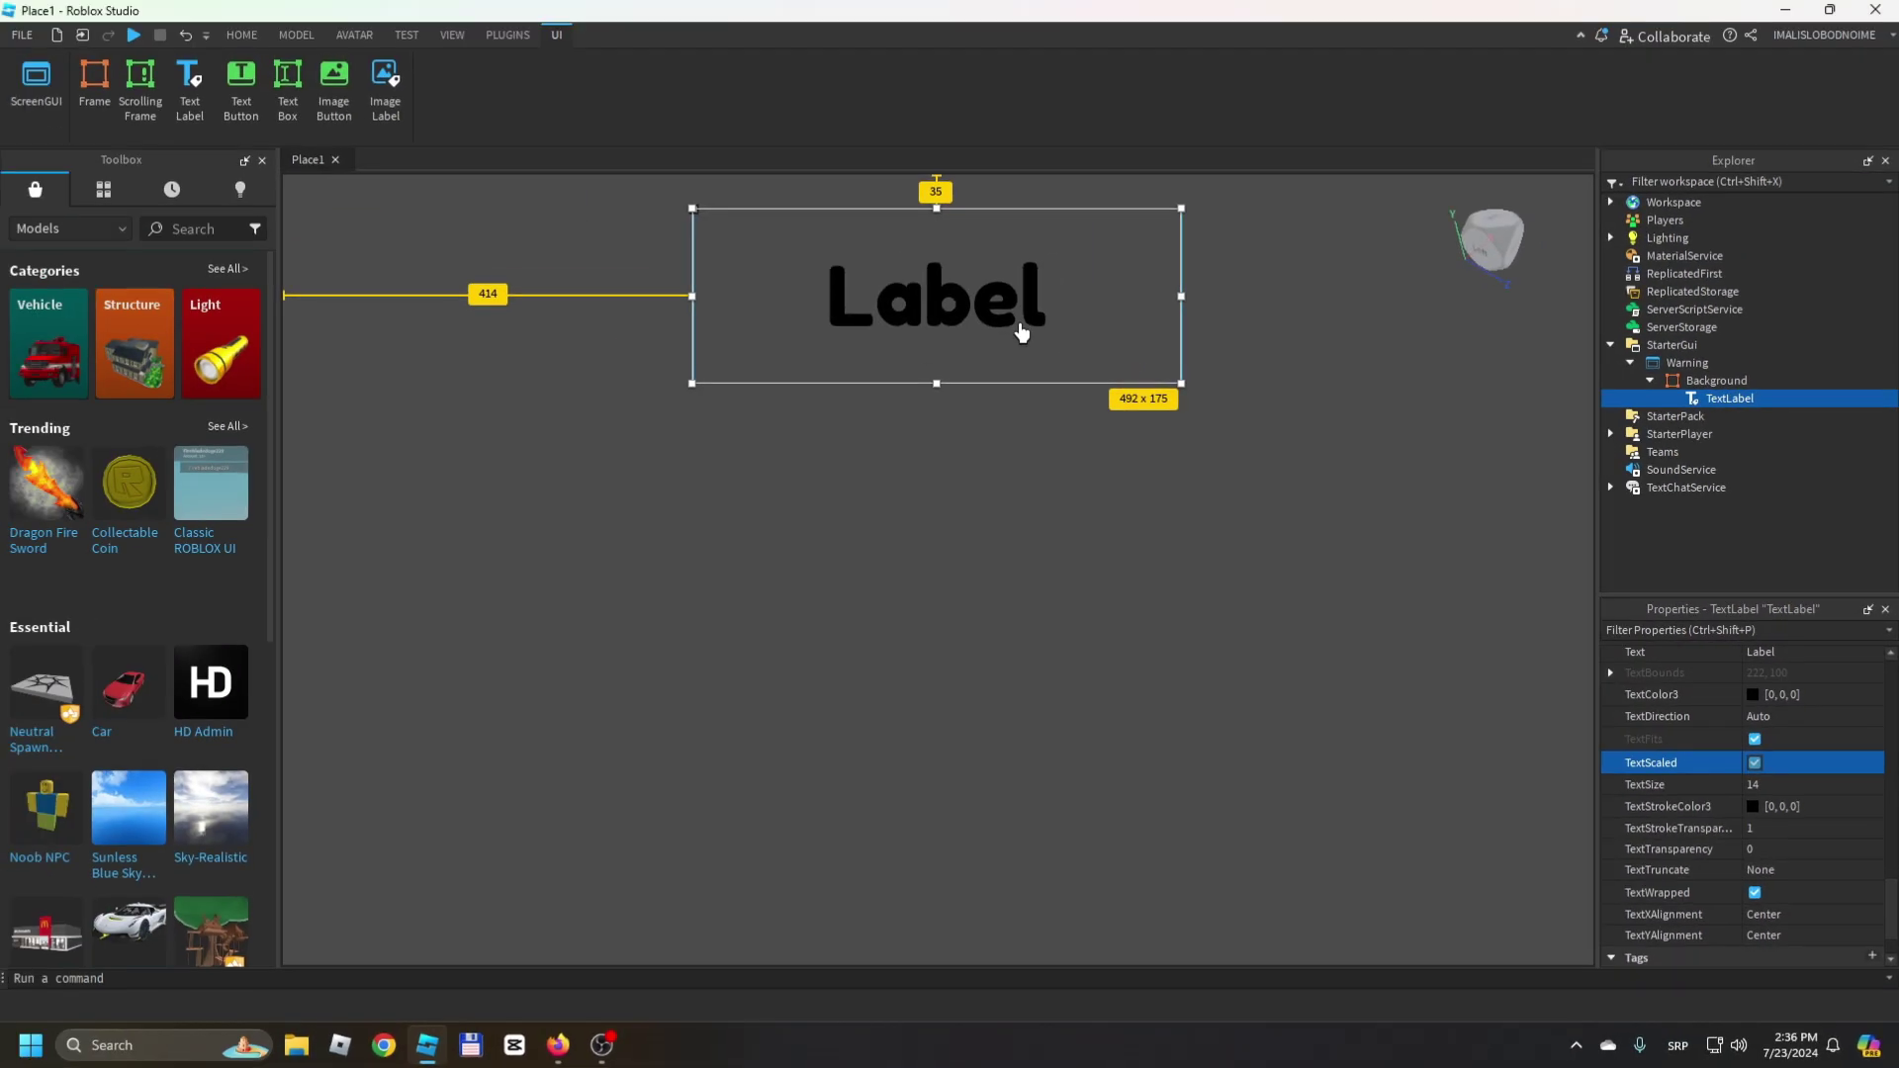
left_click_drag(1022, 330, 1017, 319)
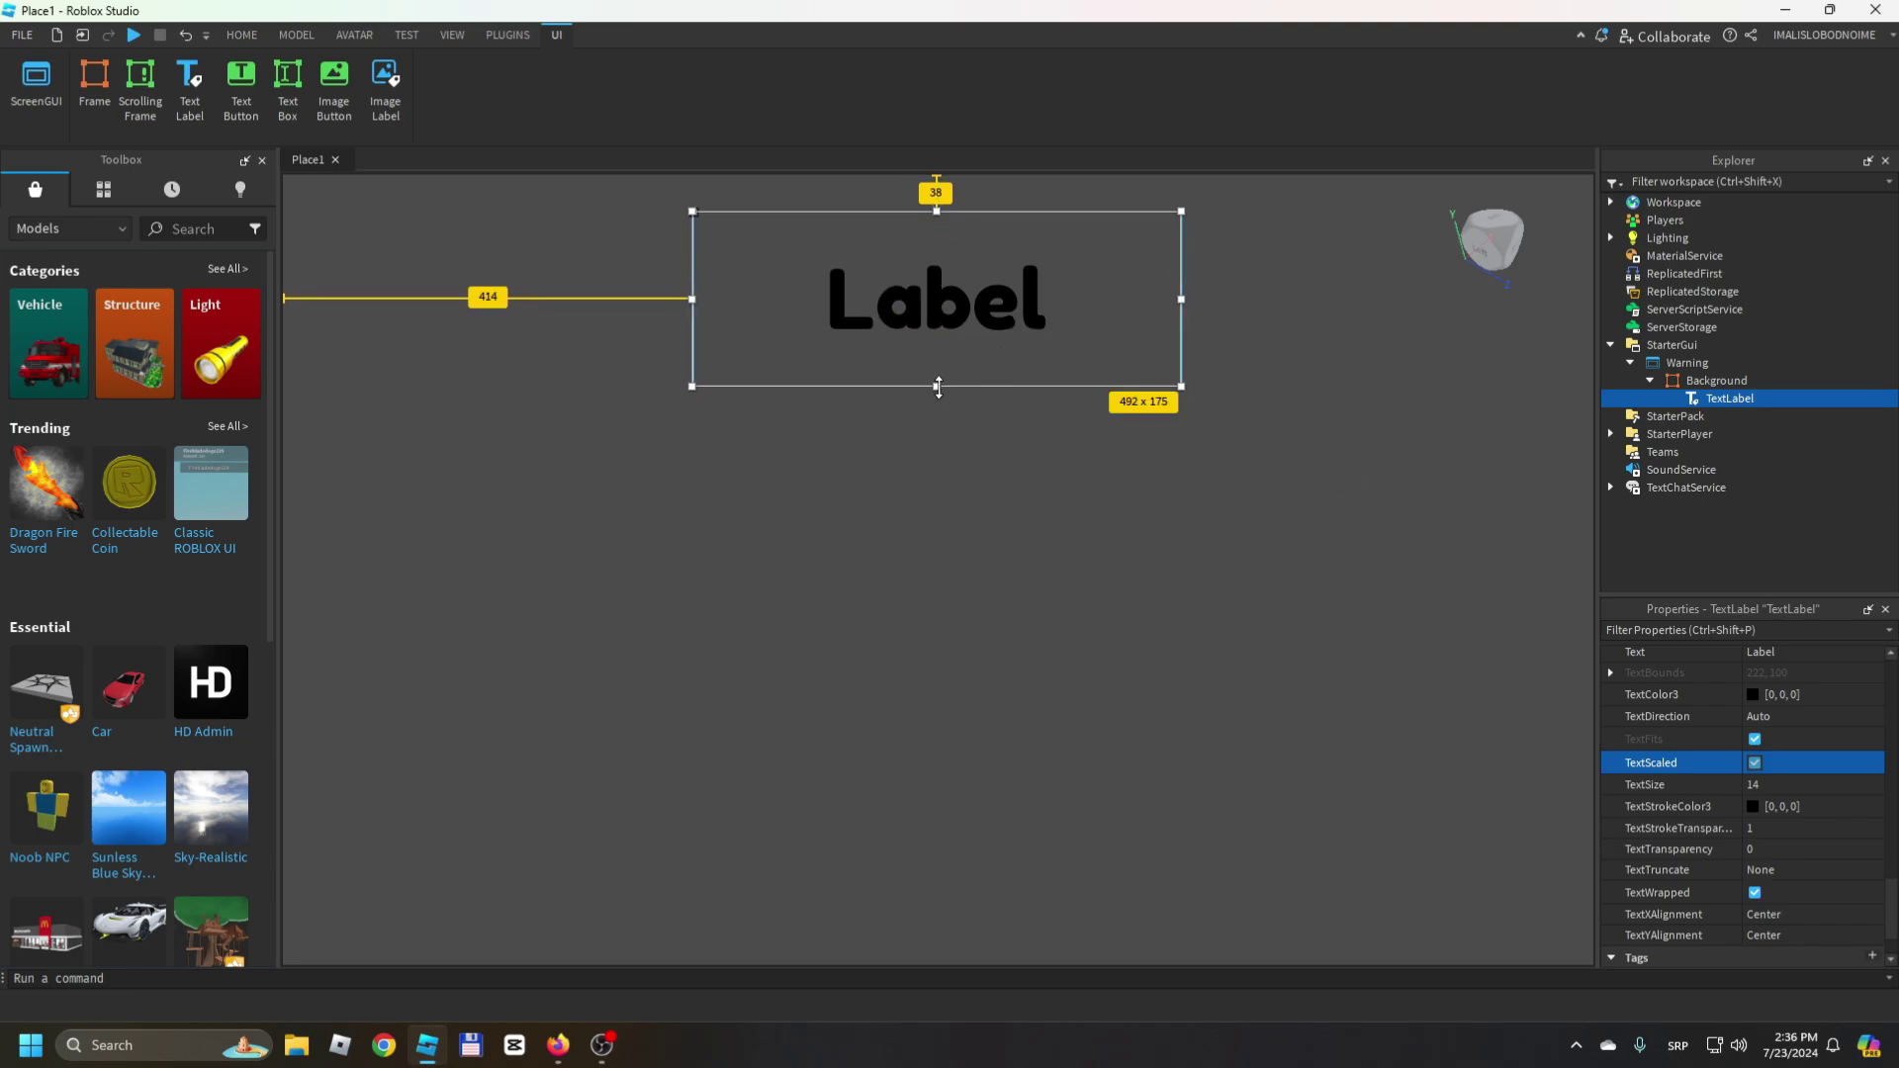
left_click_drag(939, 386, 938, 329)
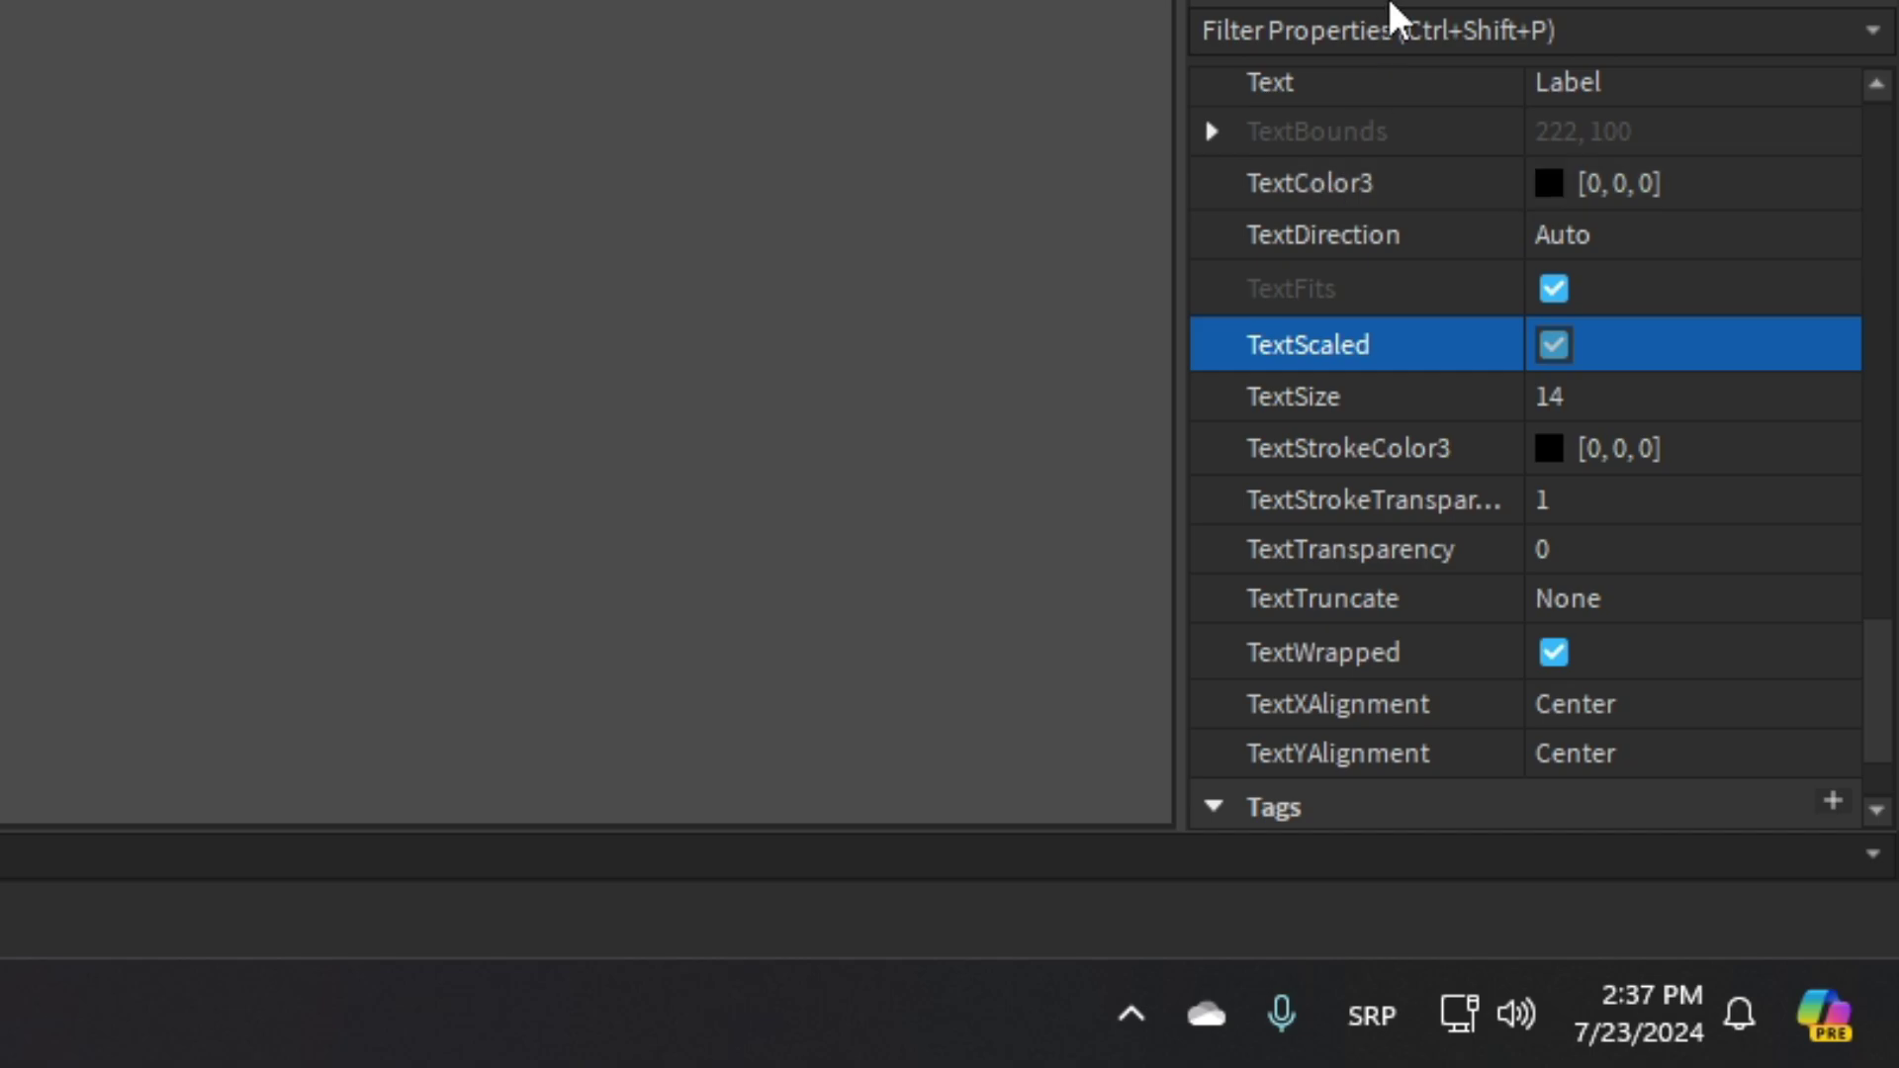
- Set the TextLabel's TextColor3 to red (250, 0, 4)
left_click(1618, 182)
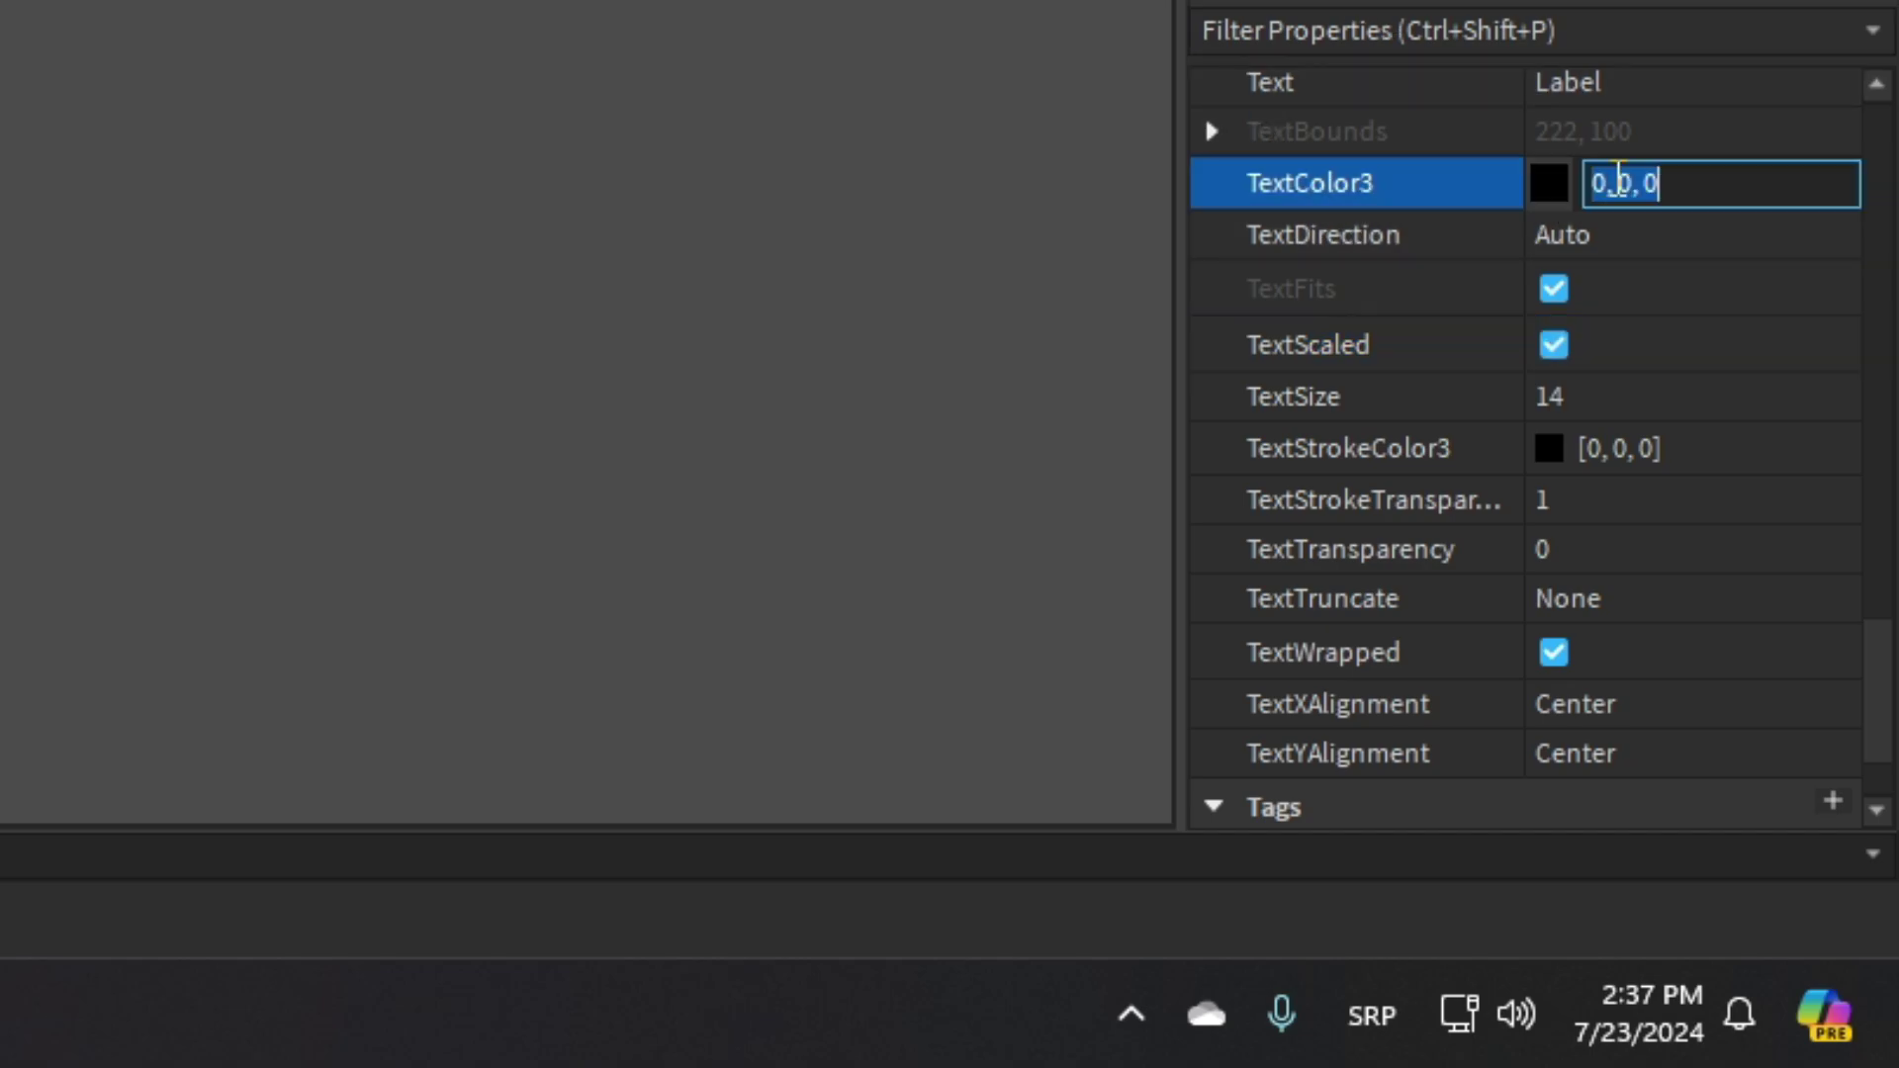
left_click(1547, 184)
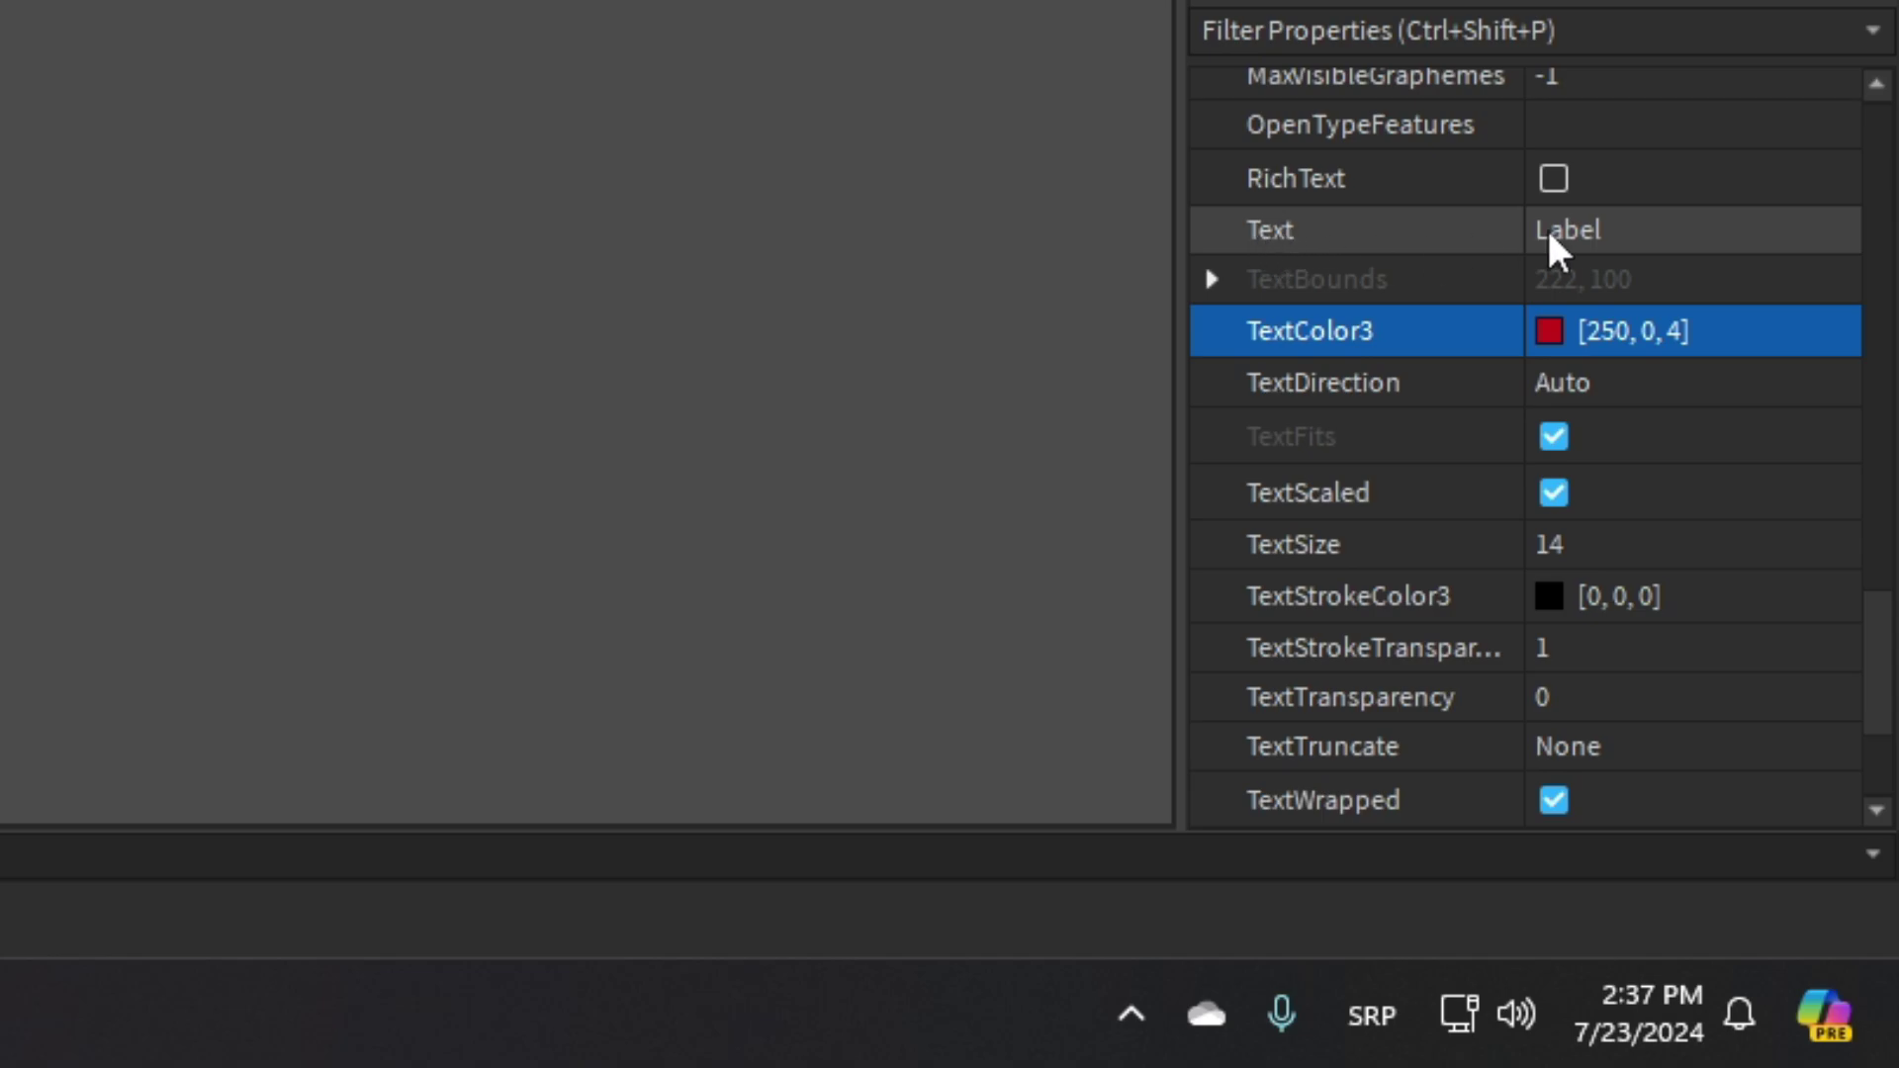
left_click(1586, 234)
- Make the label text WARNING, trying a pasted warning sign and then removing it
type("Wa")
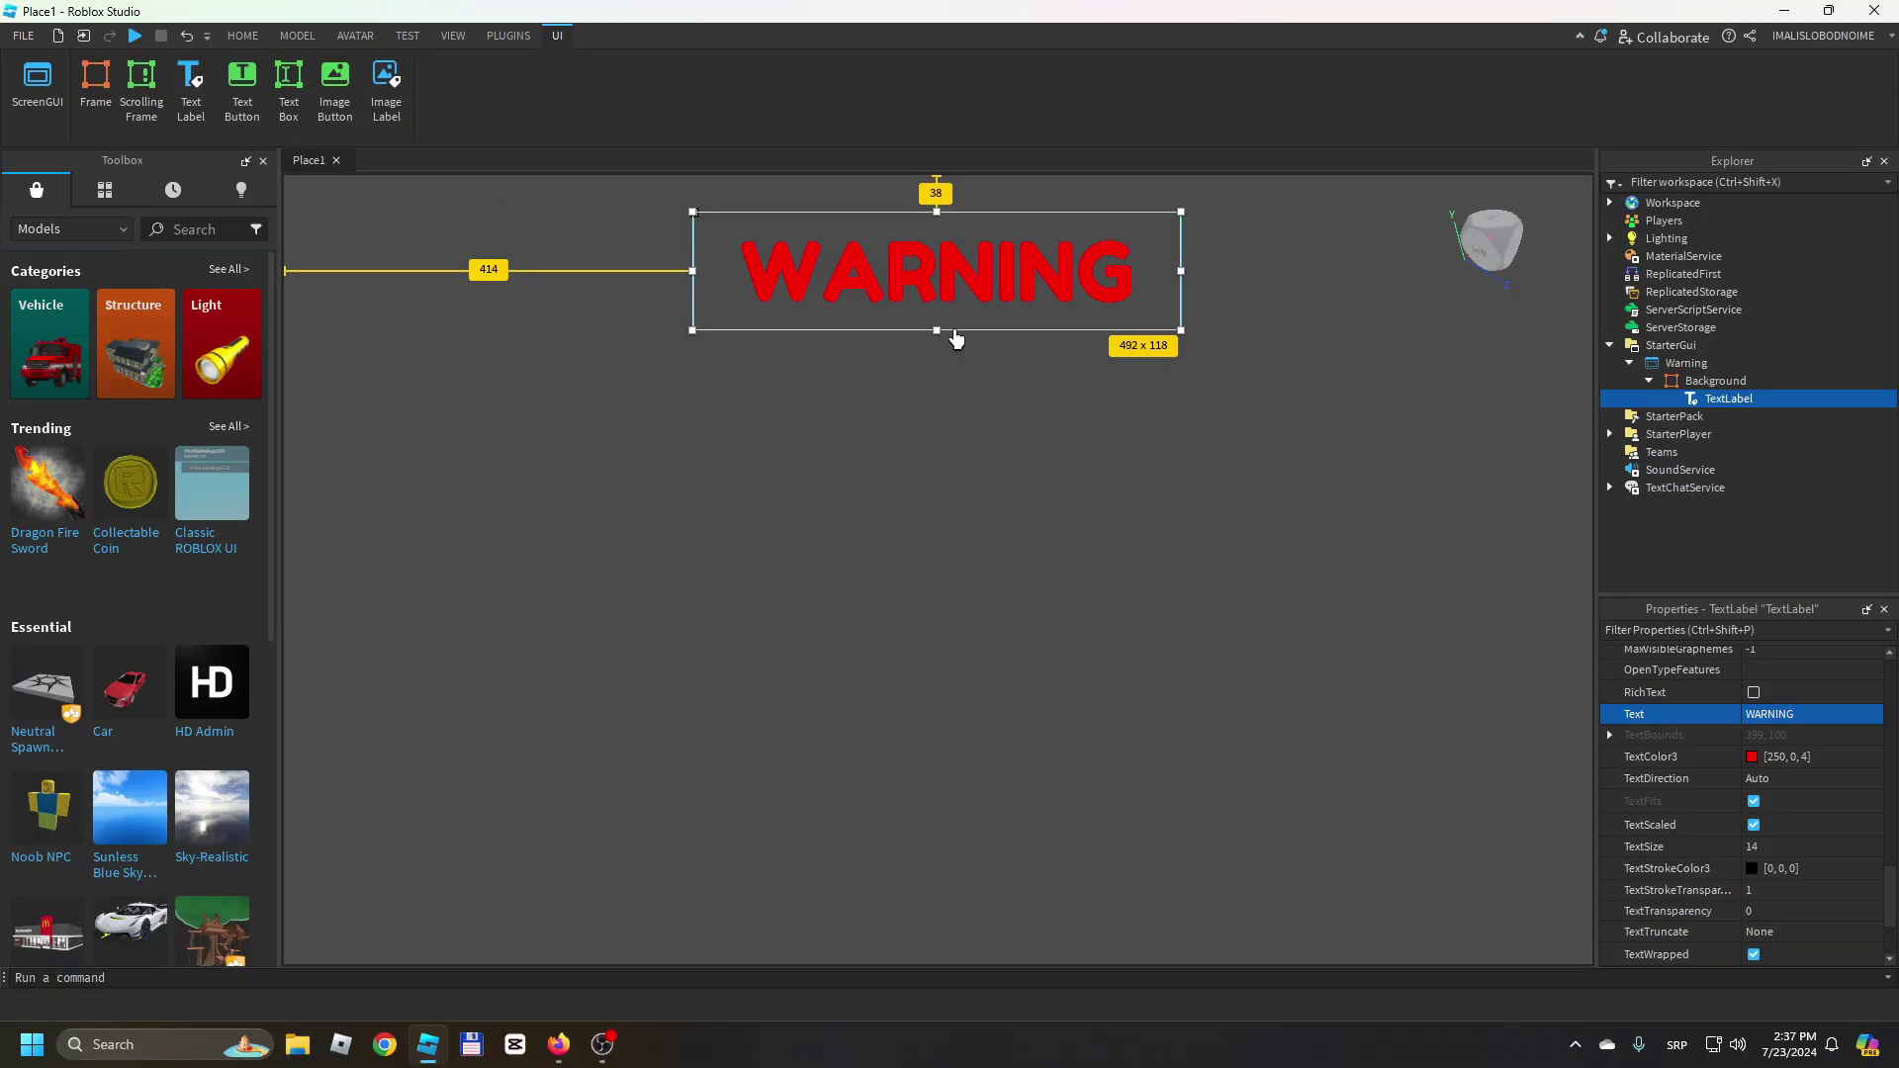
left_click(1809, 714)
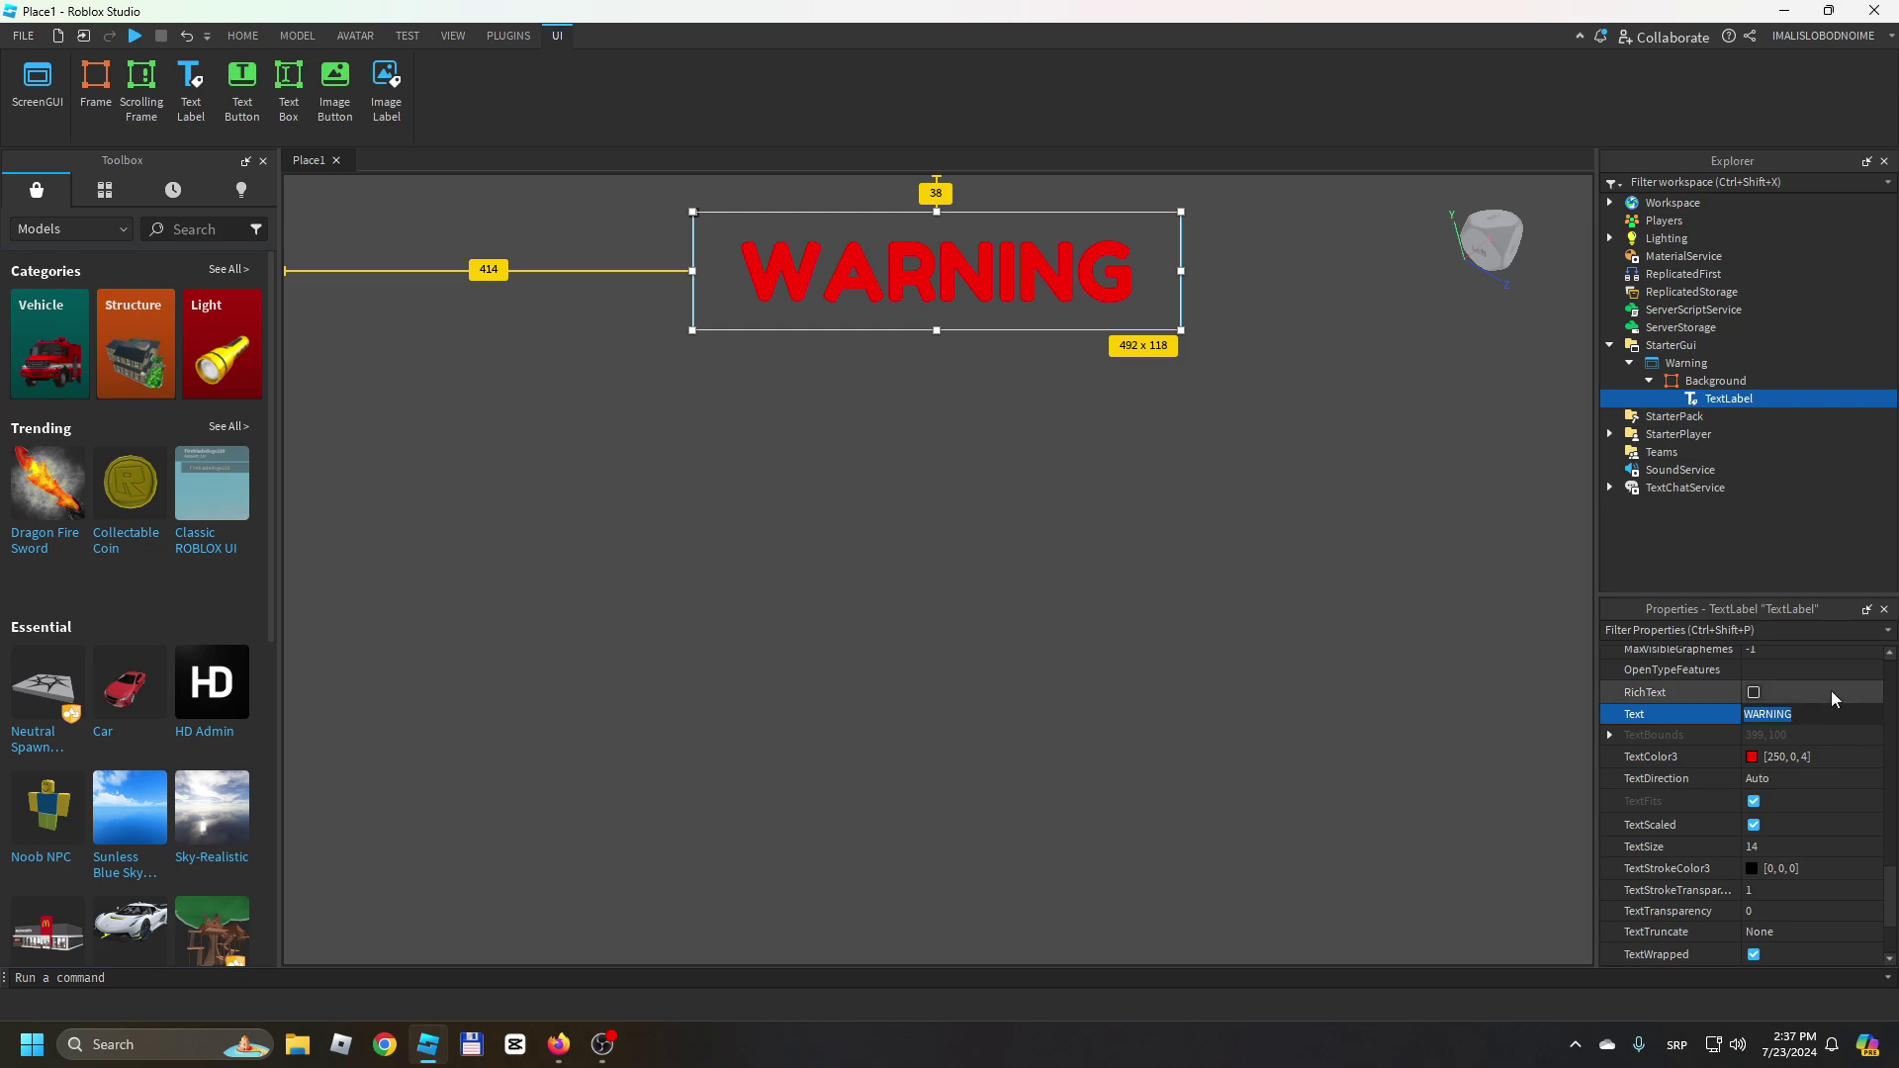
type("⚠")
key("Return")
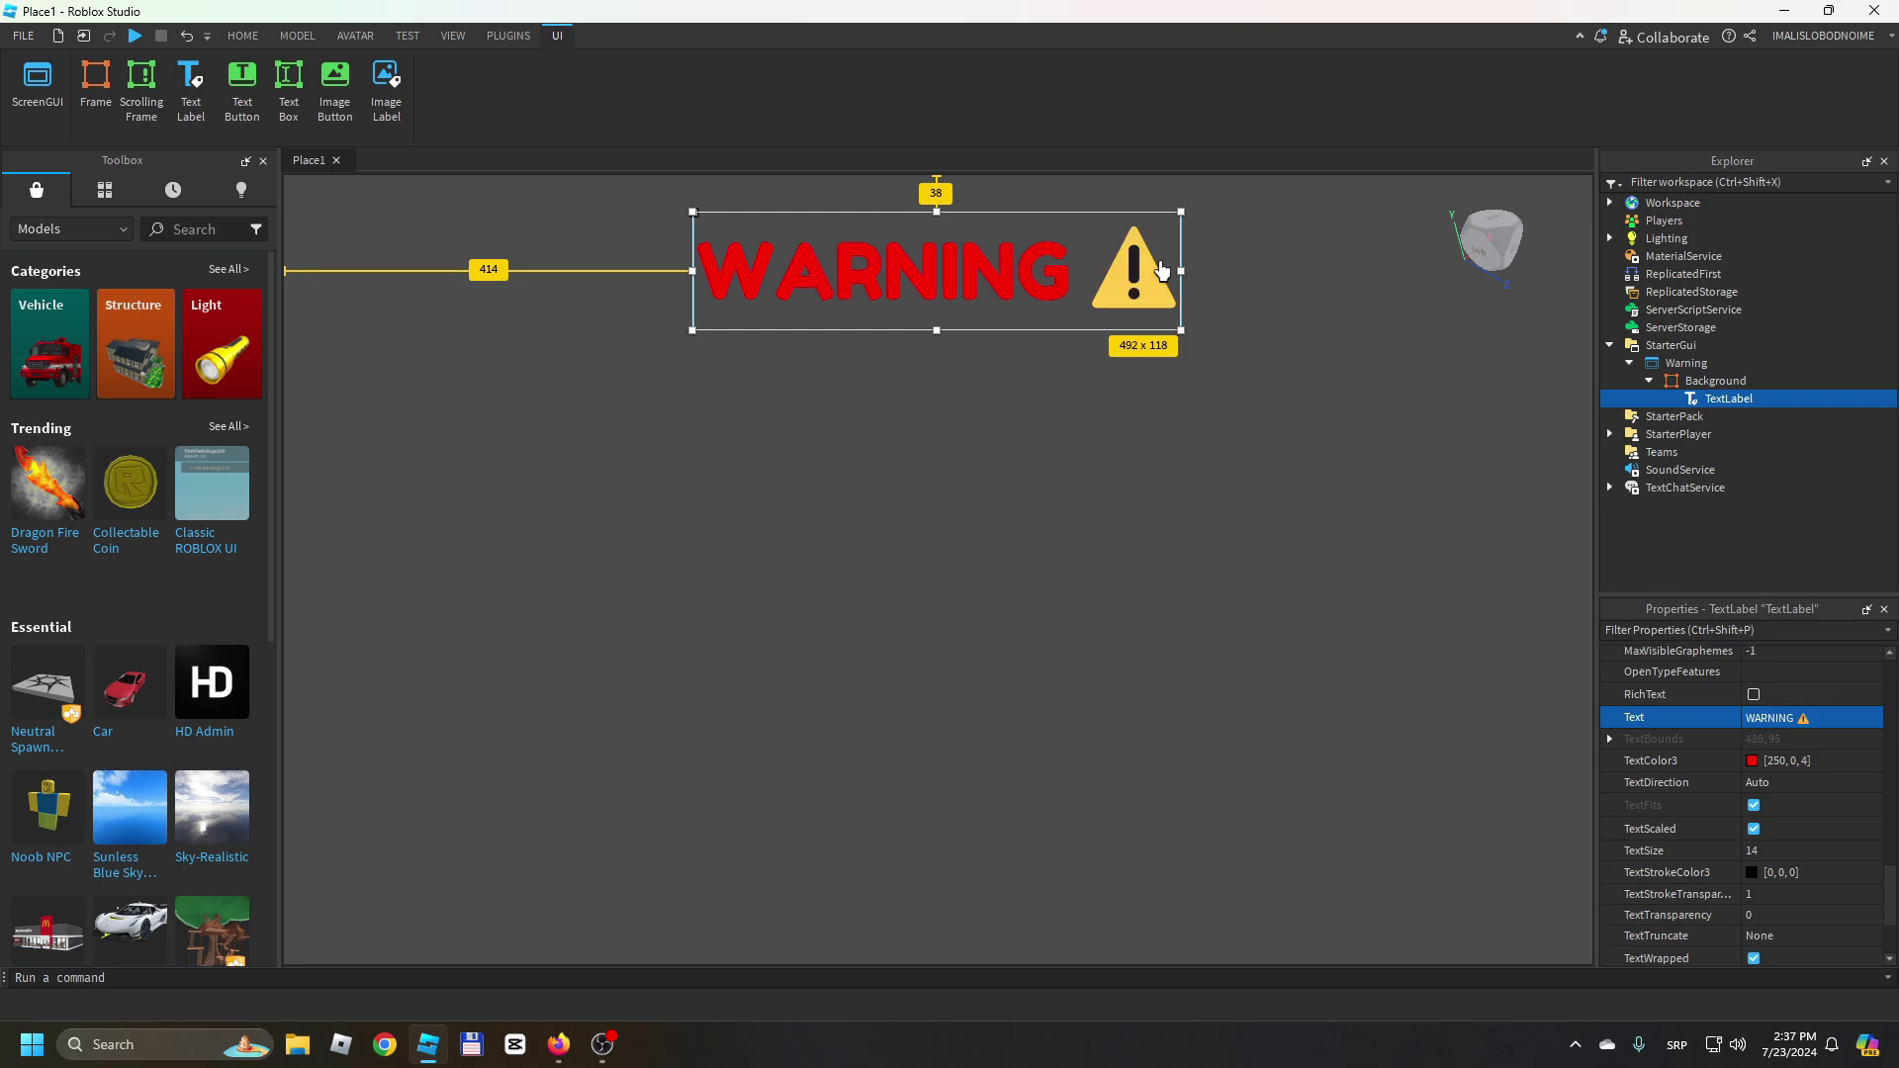
left_click(1817, 718)
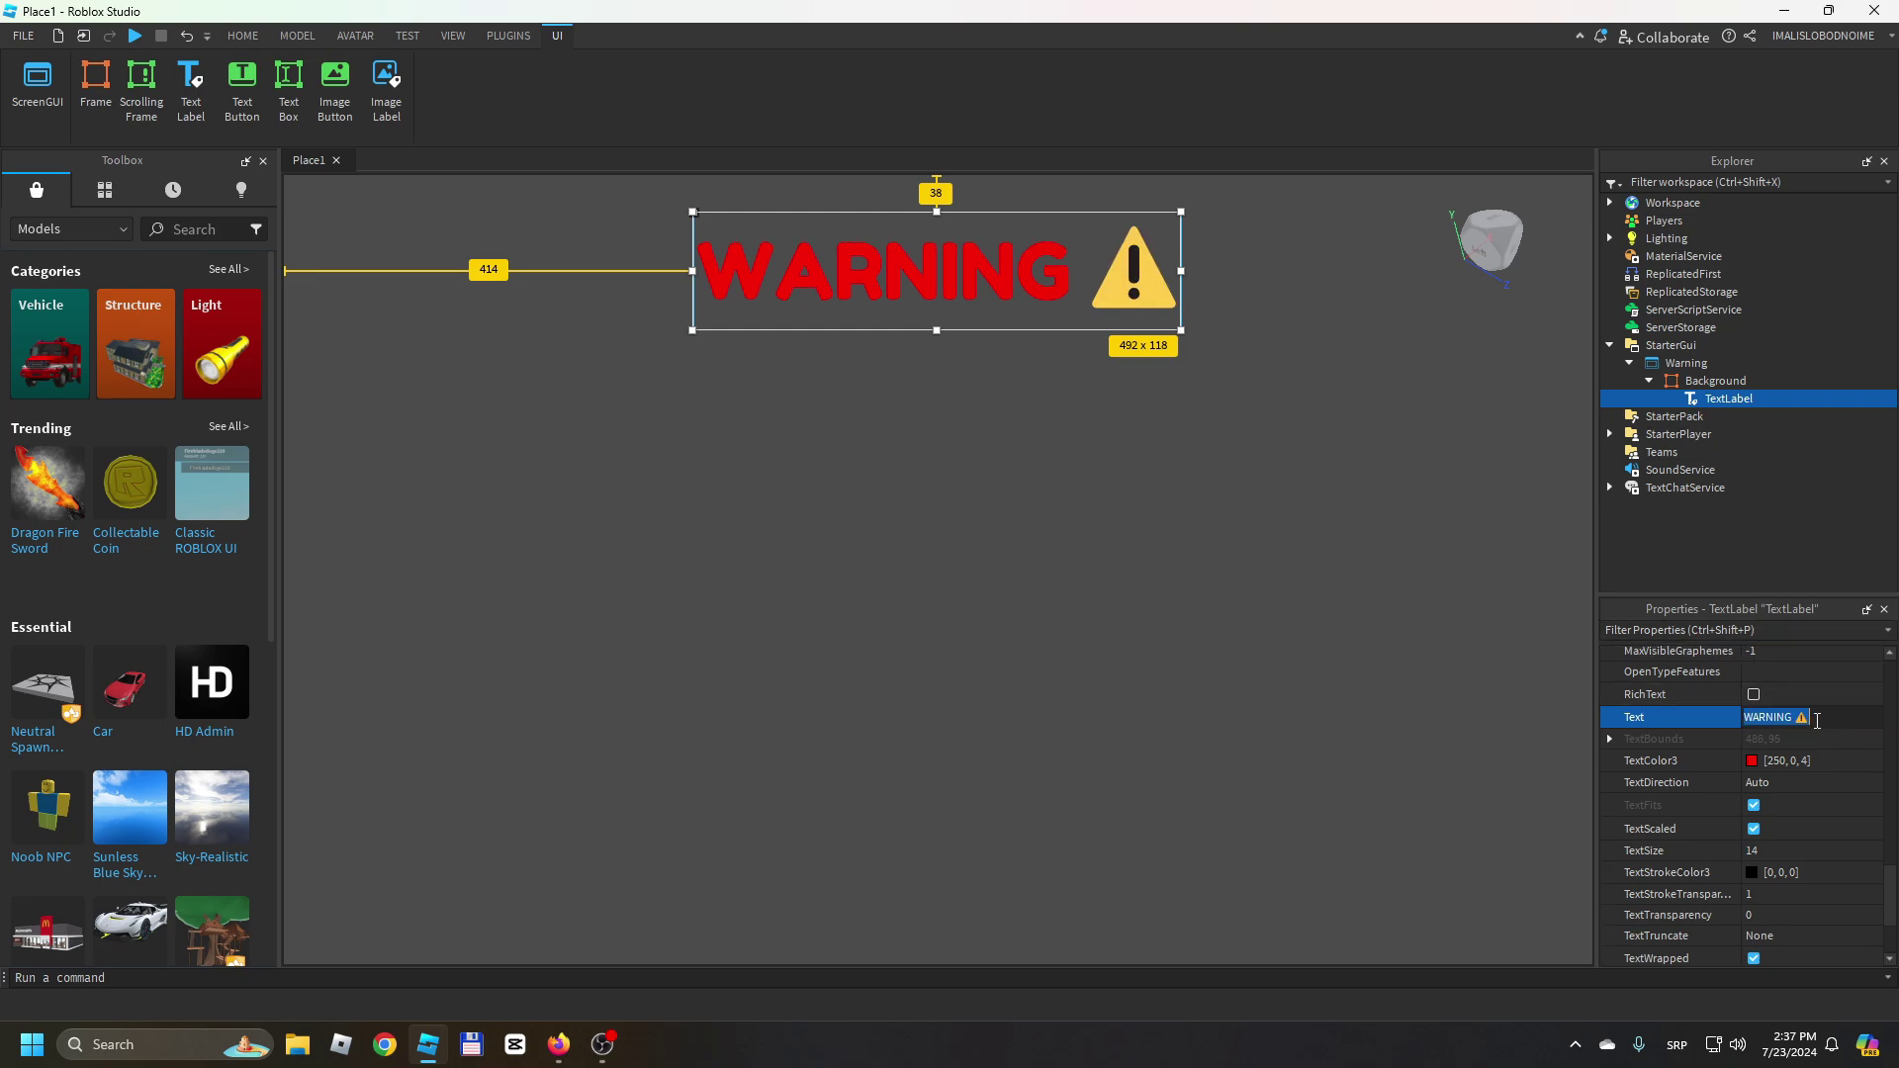
key("BackSpace")
key("BackSpace")
key("Return")
left_click(1836, 714)
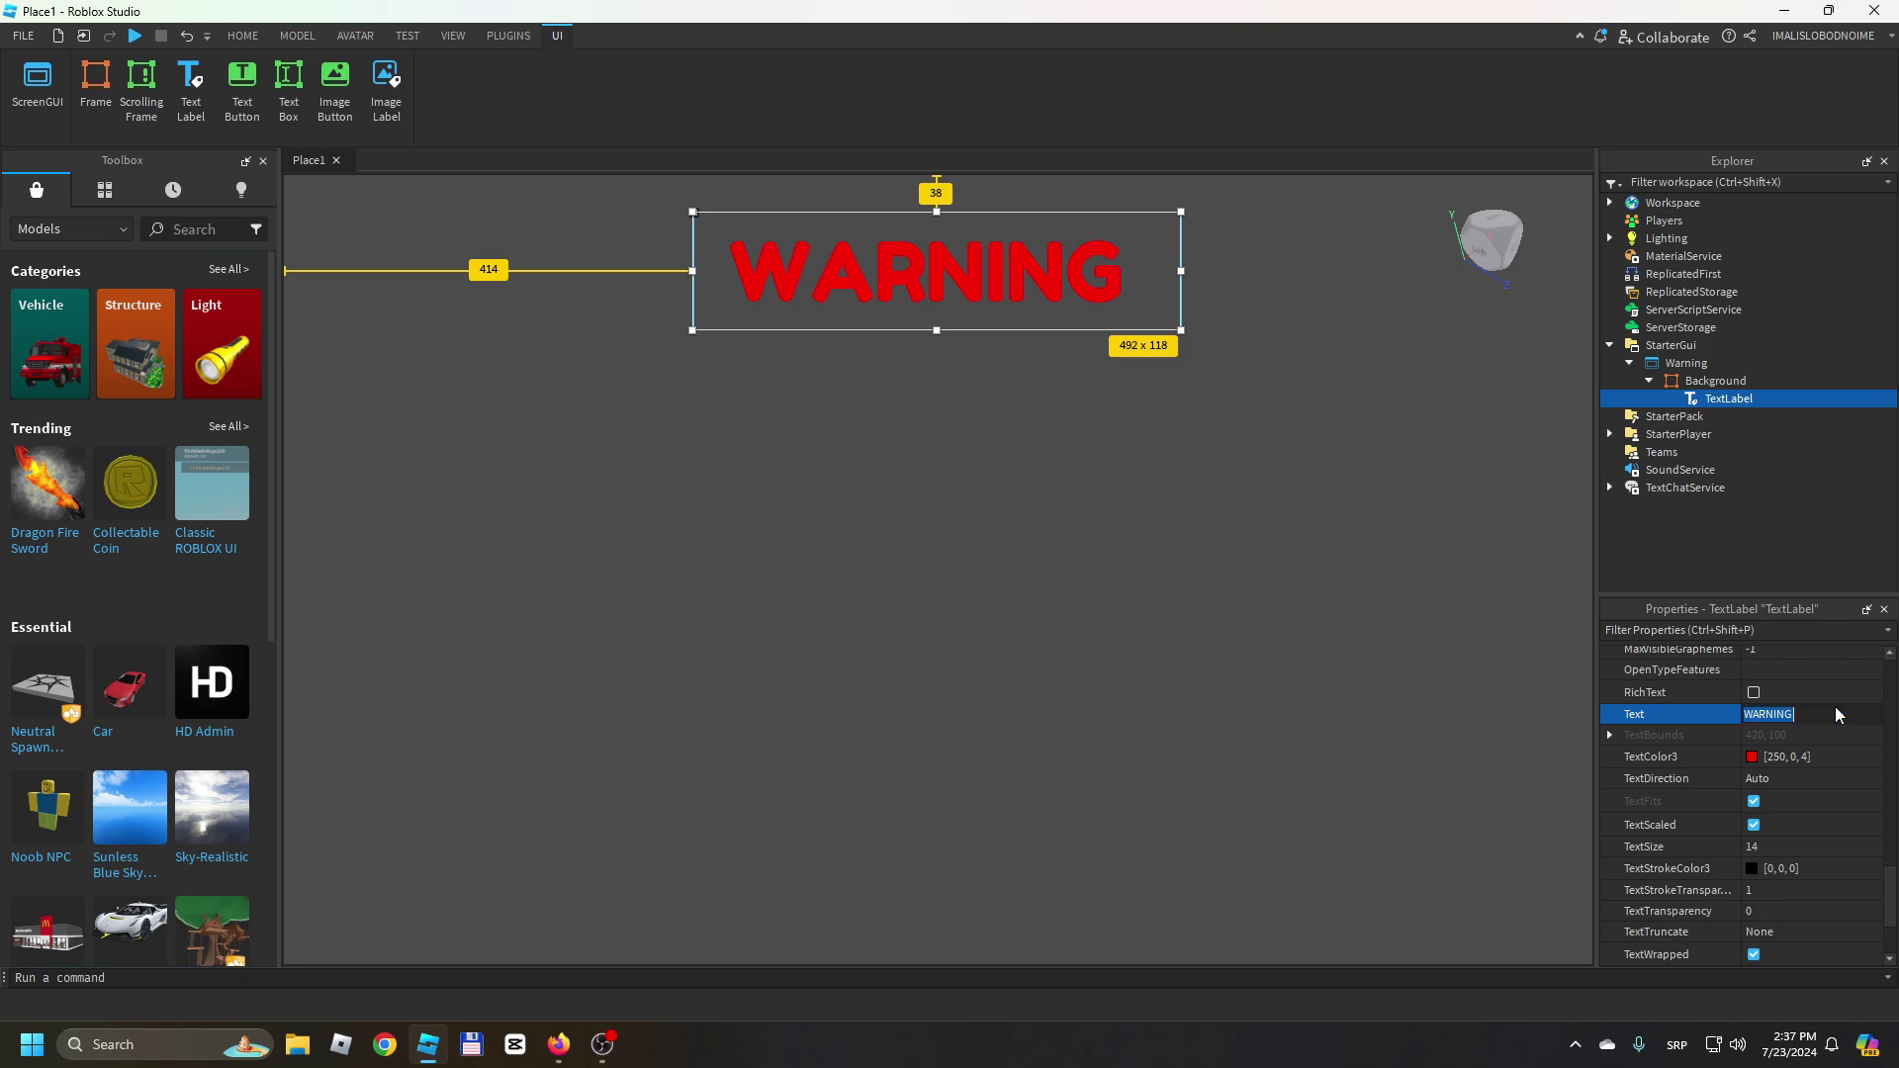